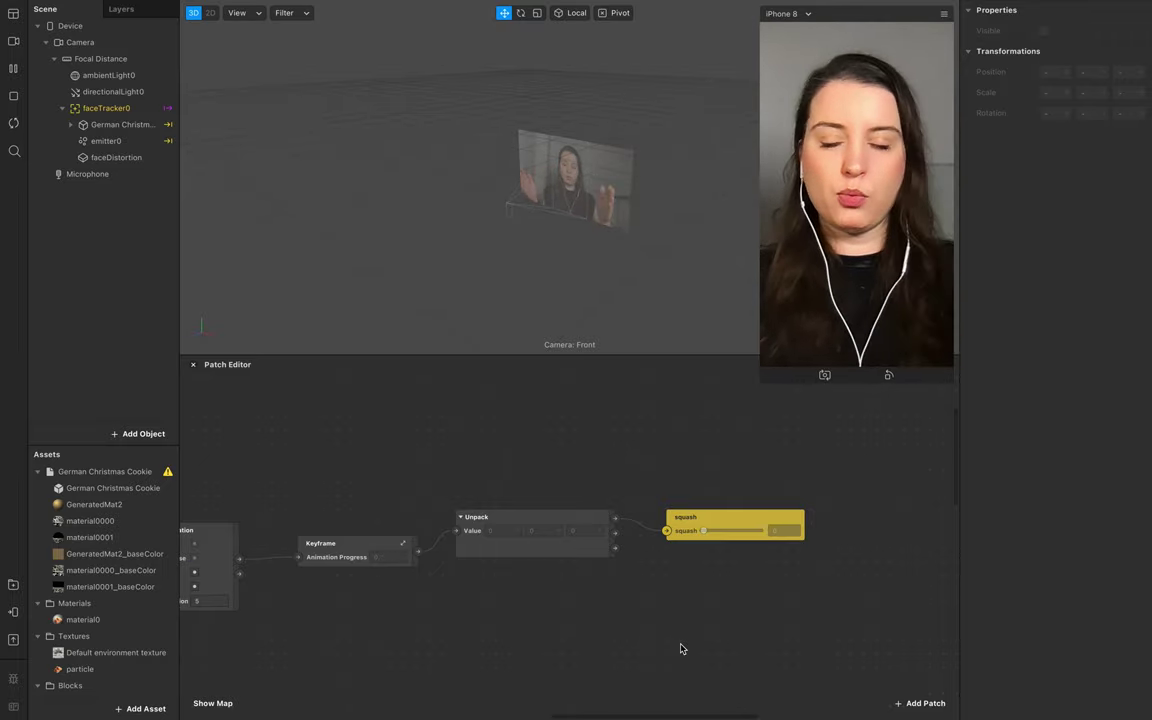
# - Examine the Keyframe patch's curves in the cookie project, return to the main patch graph and switch to the other Spark AR Studio project
pyautogui.click(403, 545)
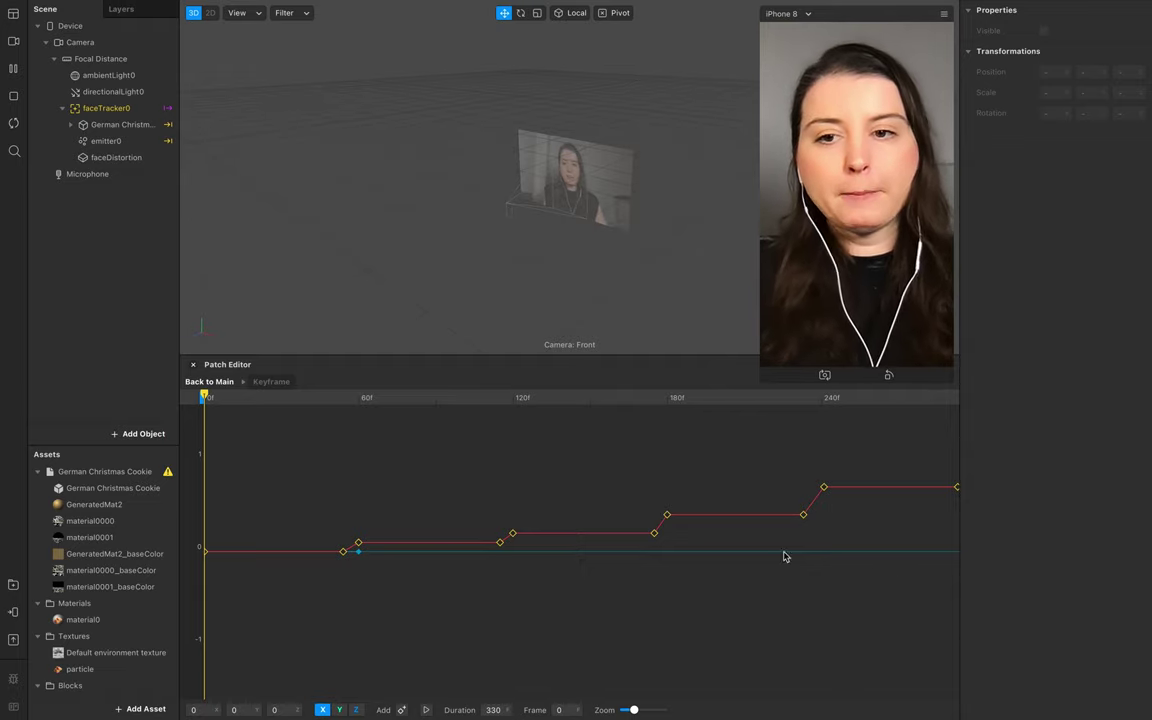
pyautogui.click(209, 383)
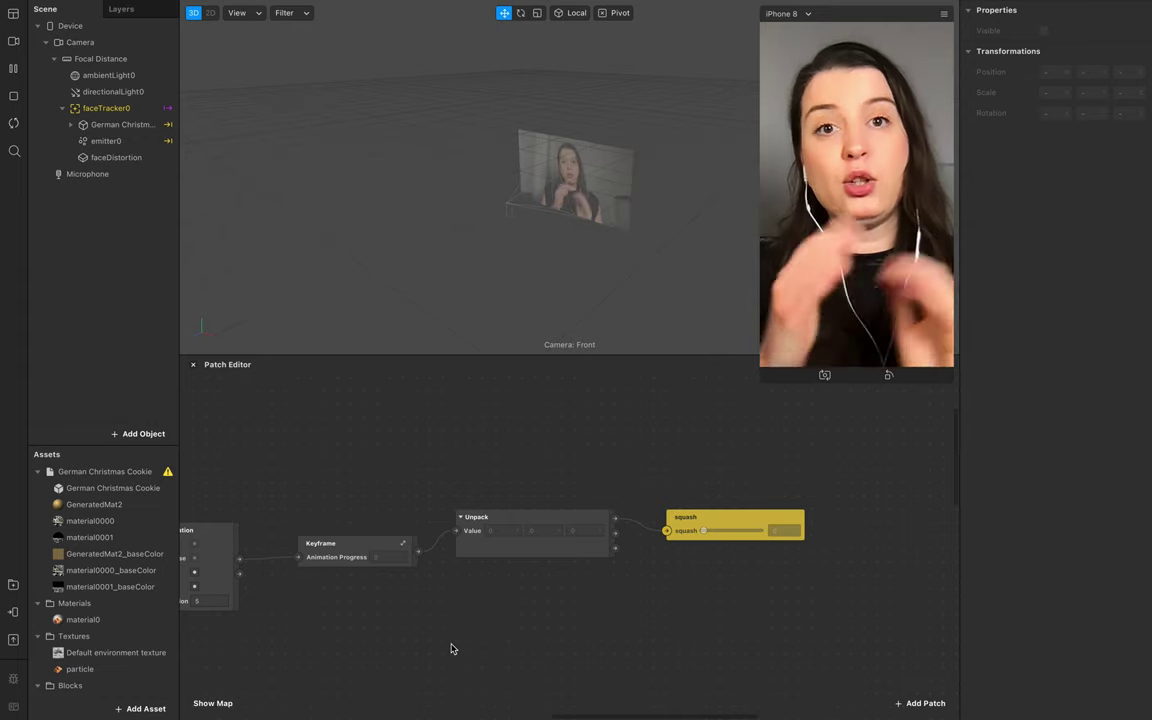
pyautogui.moveTo(609, 685)
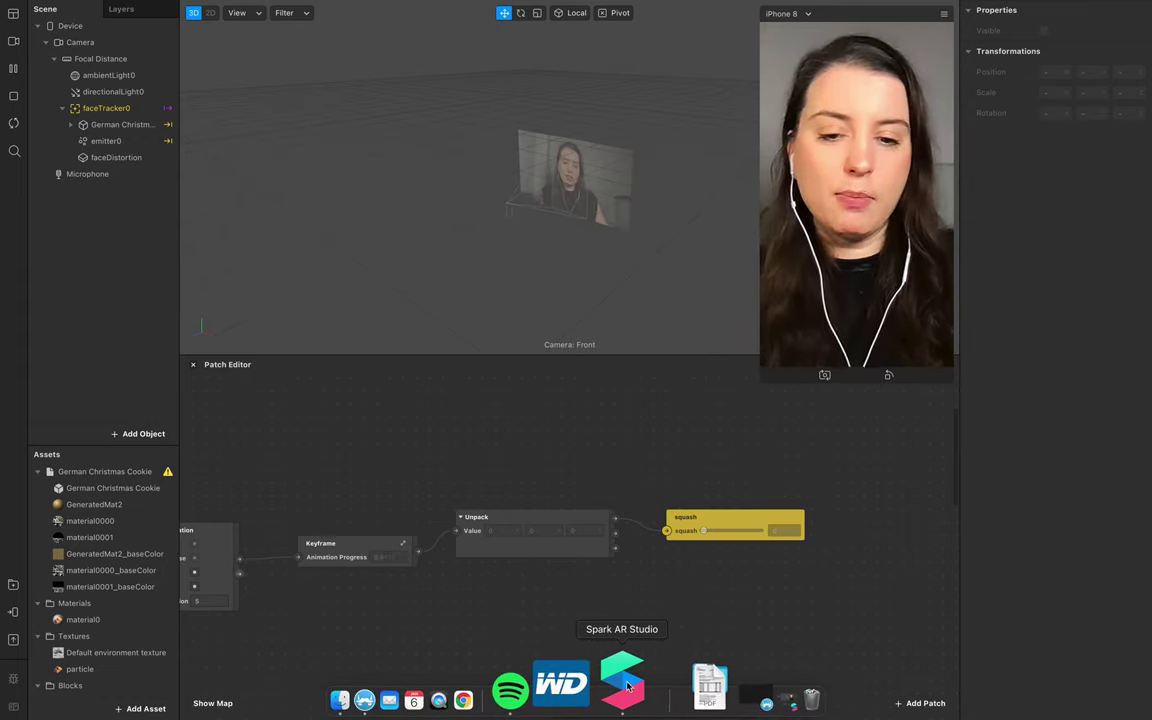
pyautogui.click(690, 690)
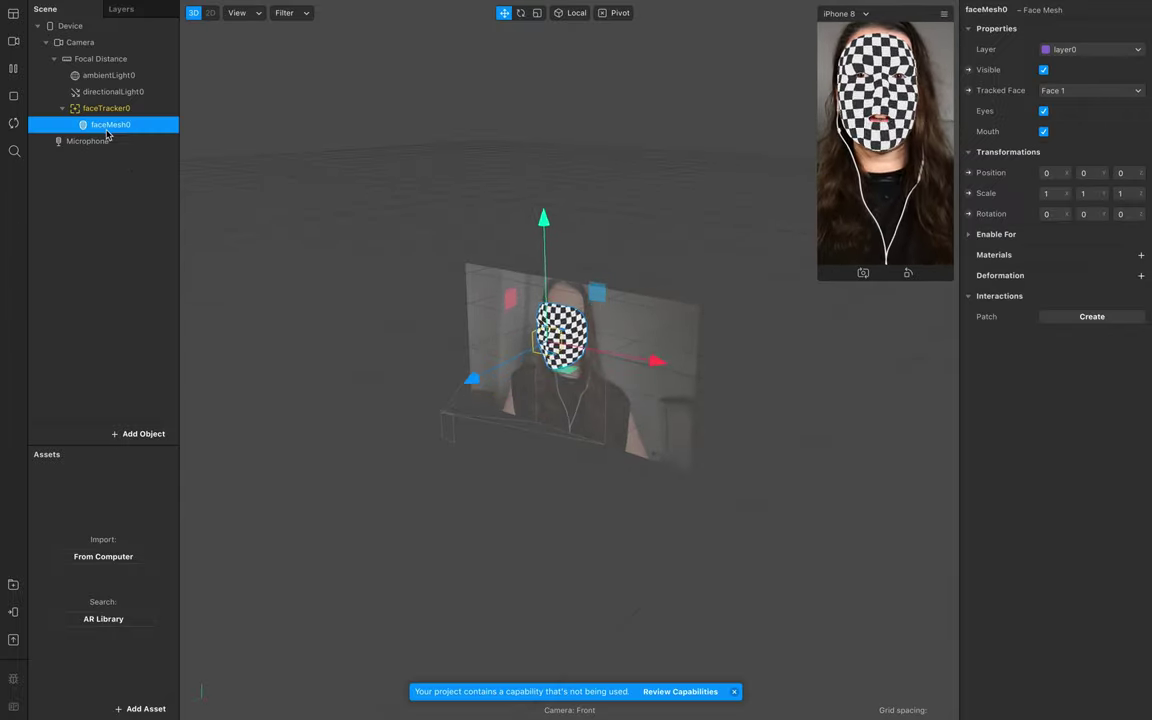
# - Add a new material to faceMesh0 and create a patch for its diffuse texture in the Patch Editor
pyautogui.click(1141, 257)
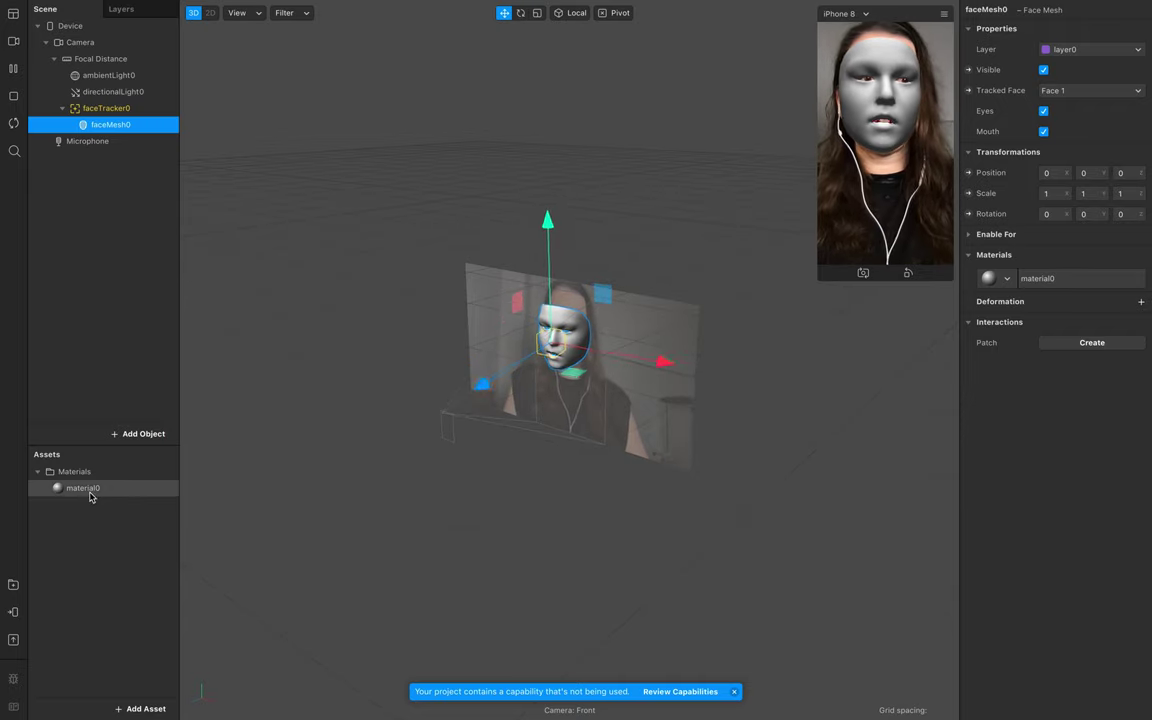
pyautogui.click(1040, 278)
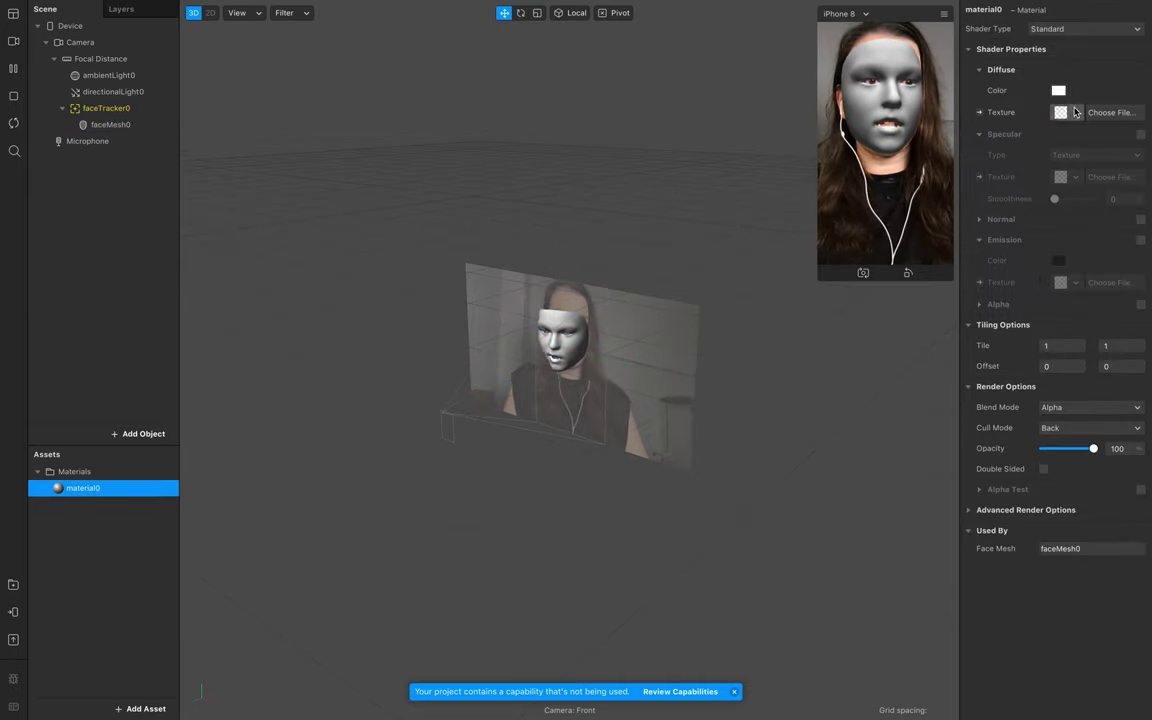
pyautogui.click(193, 8)
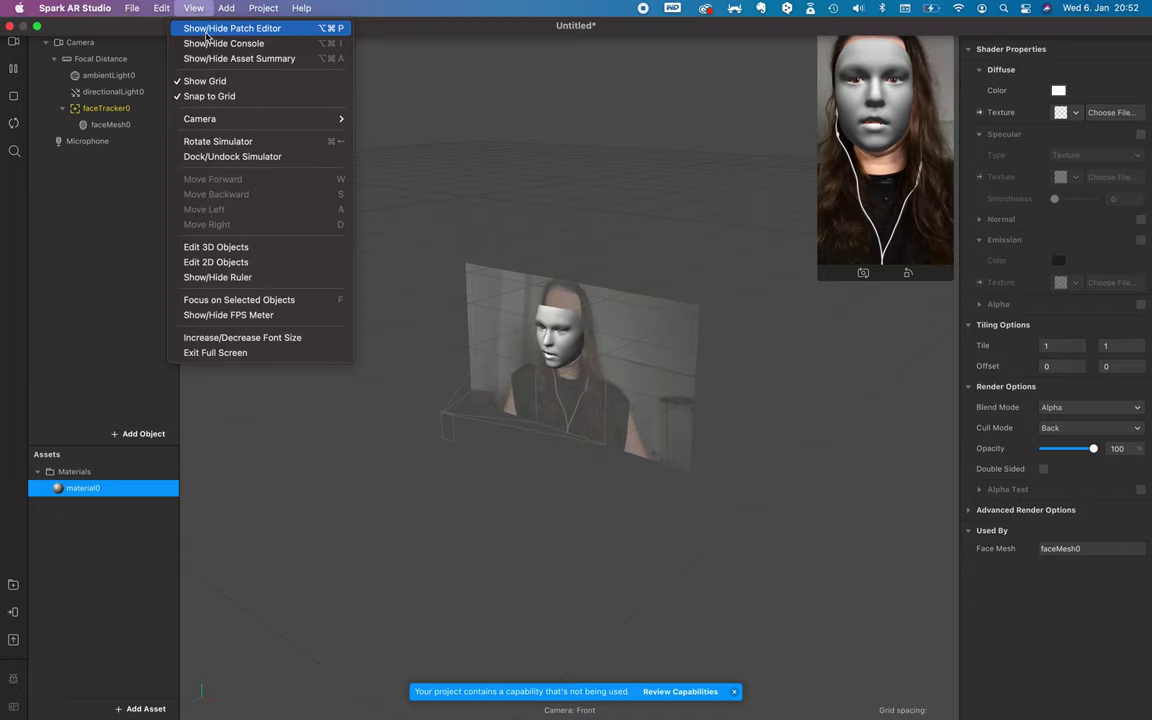
pyautogui.click(208, 33)
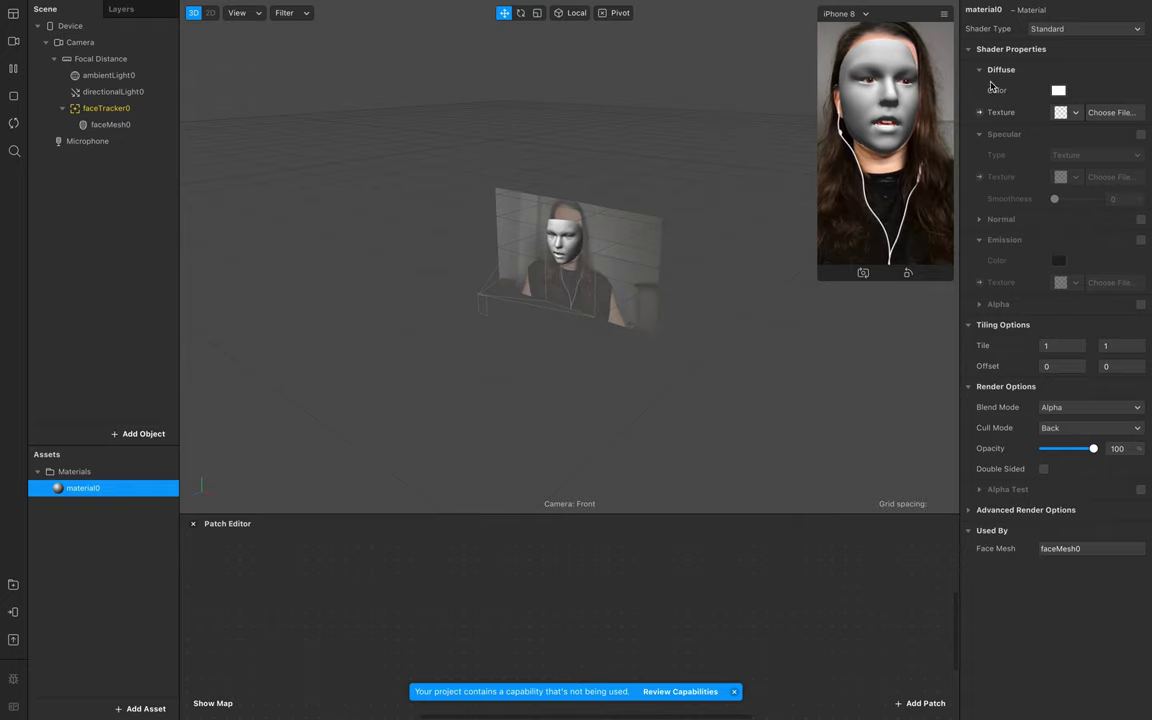
pyautogui.click(980, 113)
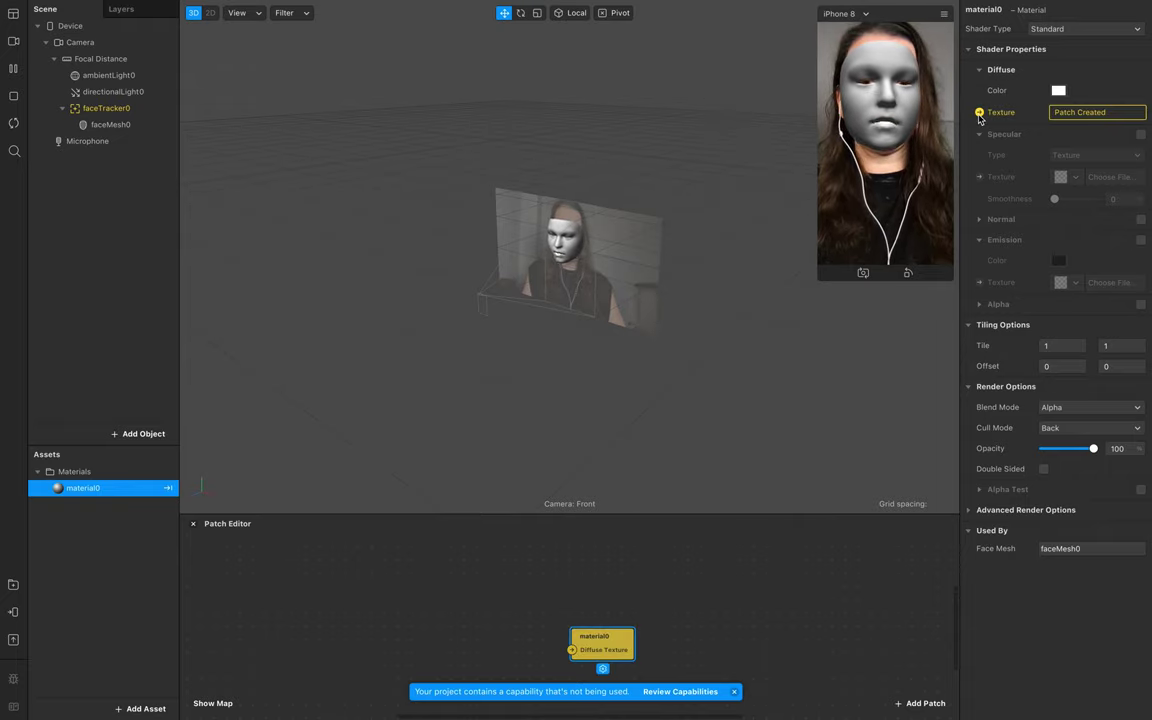
# - Enlarge the Patch Editor and add a Keyframe patch beside the material0 patch
pyautogui.moveTo(676, 510); pyautogui.dragTo(689, 440)
pyautogui.doubleClick(600, 500)
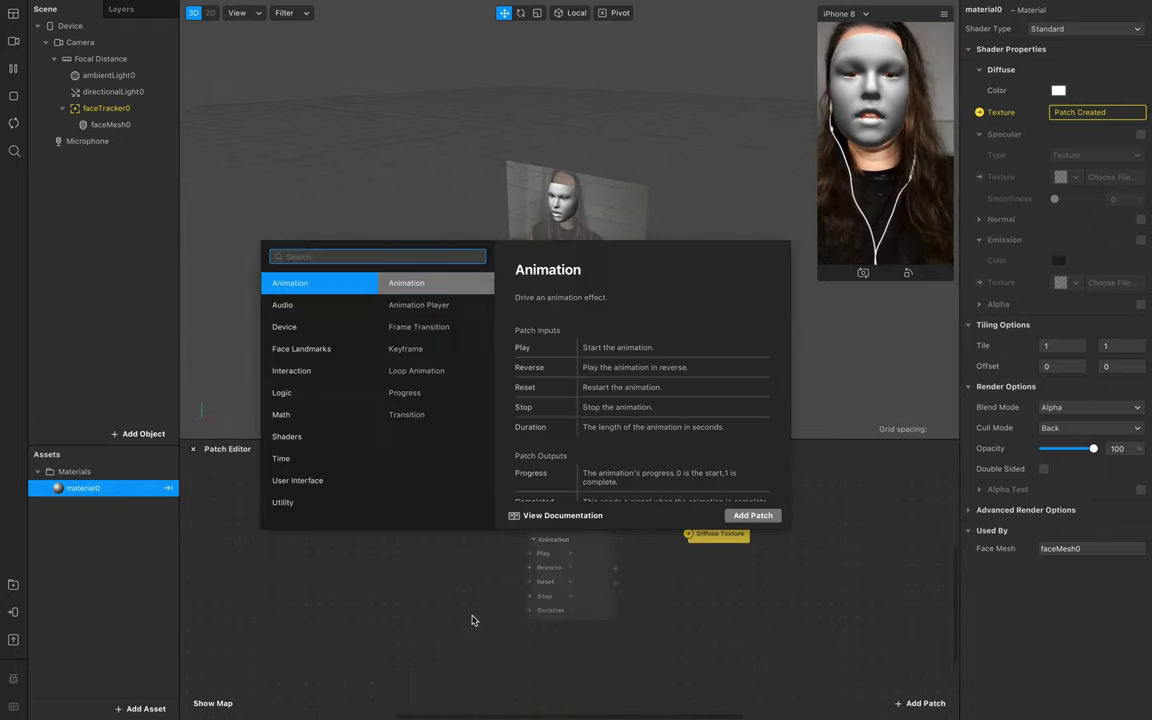
pyautogui.doubleClick(420, 277)
# - Try to connect the Keyframe output directly to material0's Diffuse Texture input, and delete the connection
pyautogui.moveTo(623, 542)
pyautogui.mouseDown()
pyautogui.moveTo(598, 509)
pyautogui.moveTo(661, 537)
pyautogui.moveTo(688, 535)
pyautogui.moveTo(650, 535)
pyautogui.moveTo(688, 534)
pyautogui.mouseUp()
pyautogui.click(668, 540)
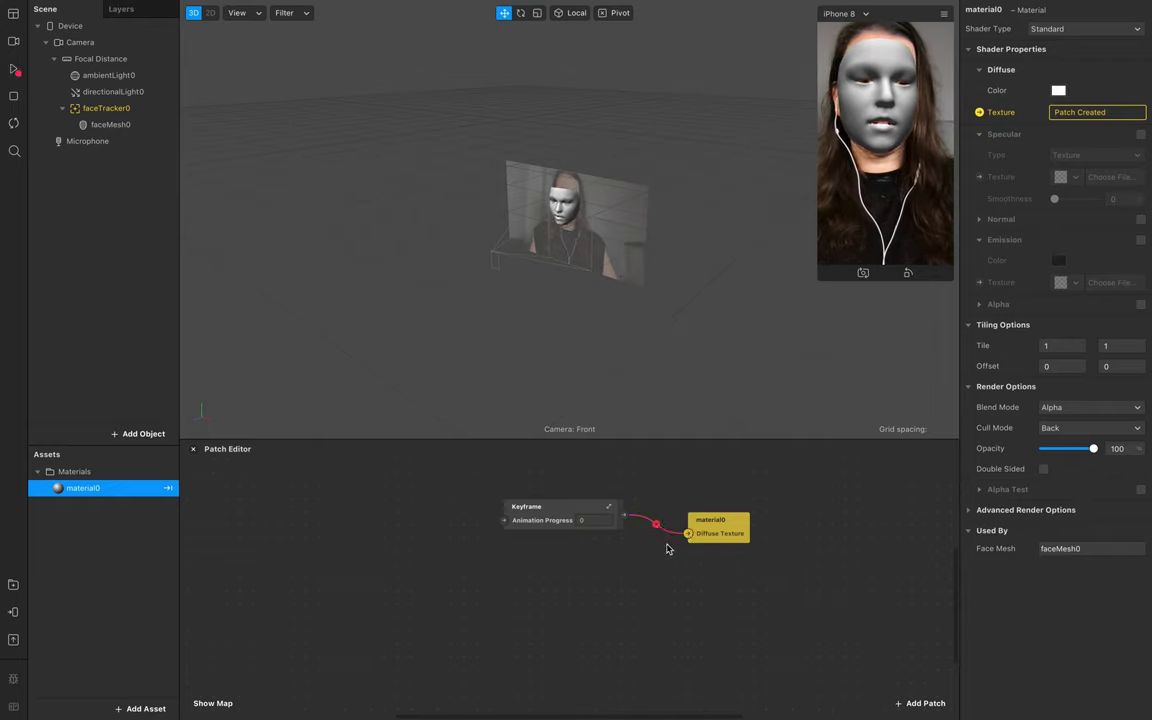
pyautogui.click(668, 531)
pyautogui.press('BackSpace')
# - Add a Pack patch of type Vector 2 before the material0 patch and connect the Keyframe output to its first input
pyautogui.moveTo(703, 534); pyautogui.dragTo(755, 534)
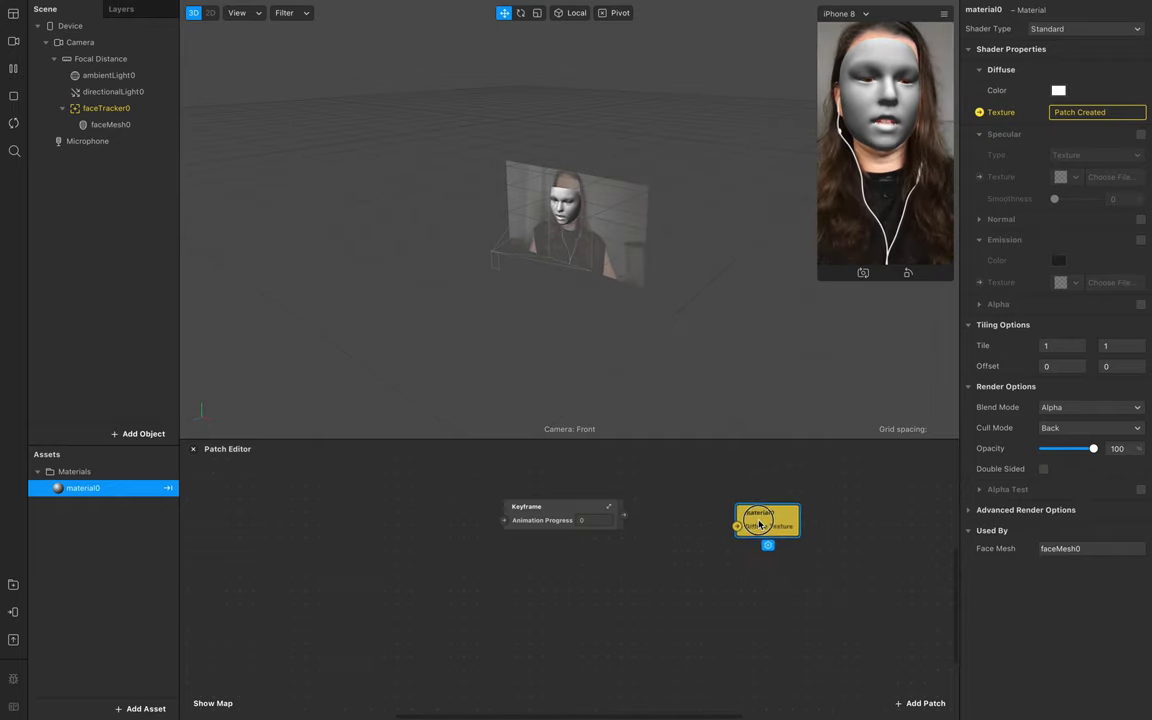
pyautogui.doubleClick(640, 540)
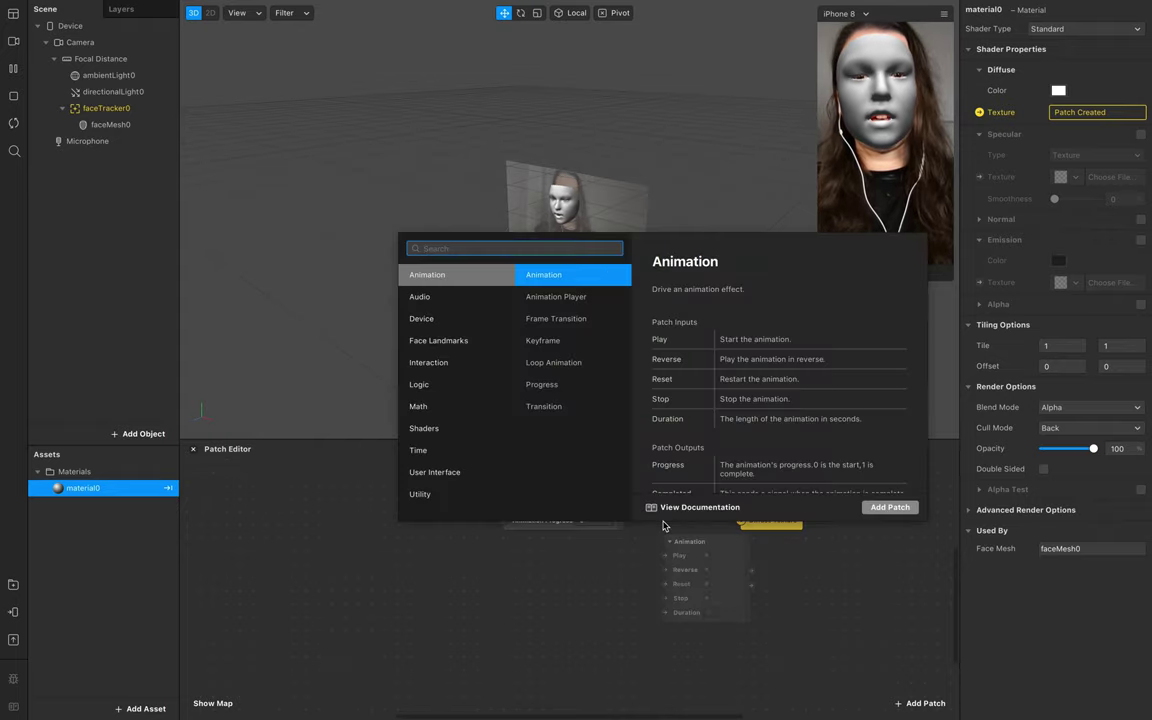
pyautogui.write('pac')
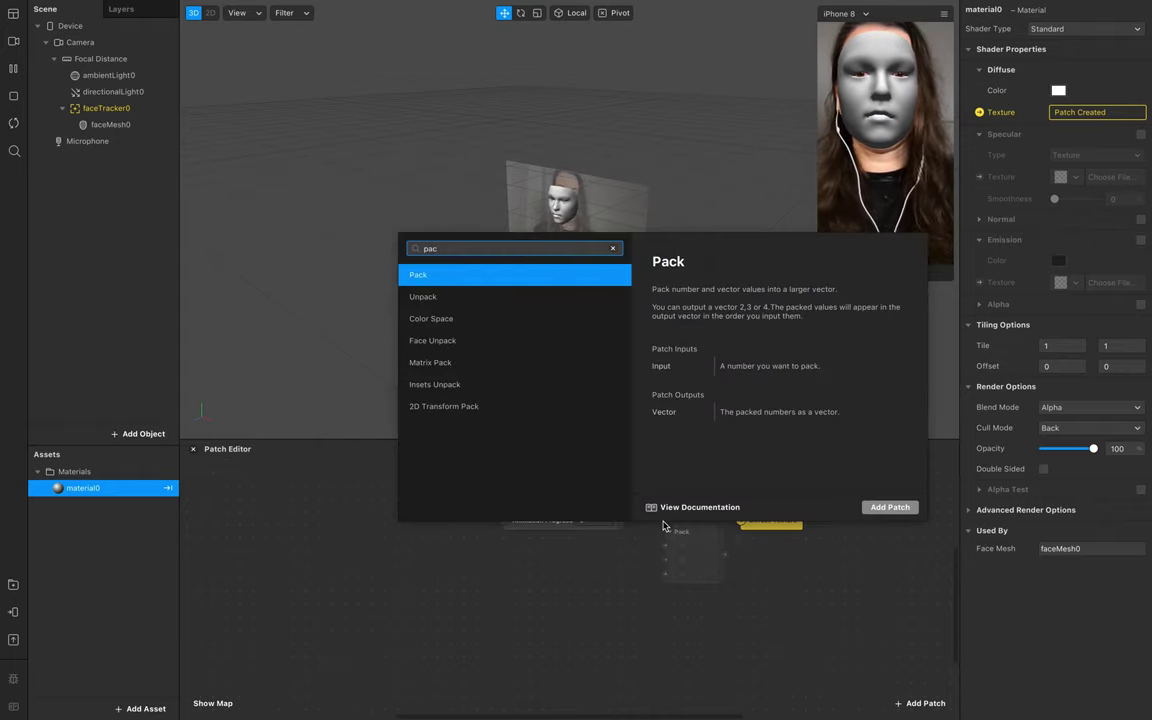
pyautogui.press('Return')
pyautogui.click(699, 555)
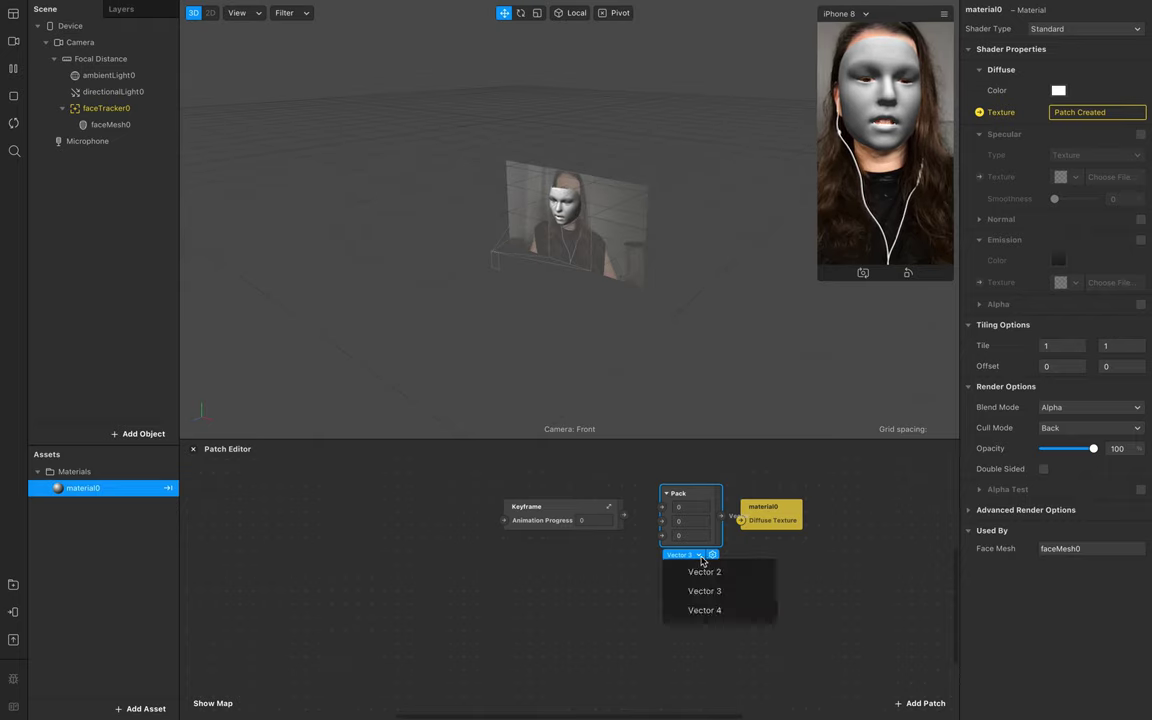
pyautogui.click(704, 572)
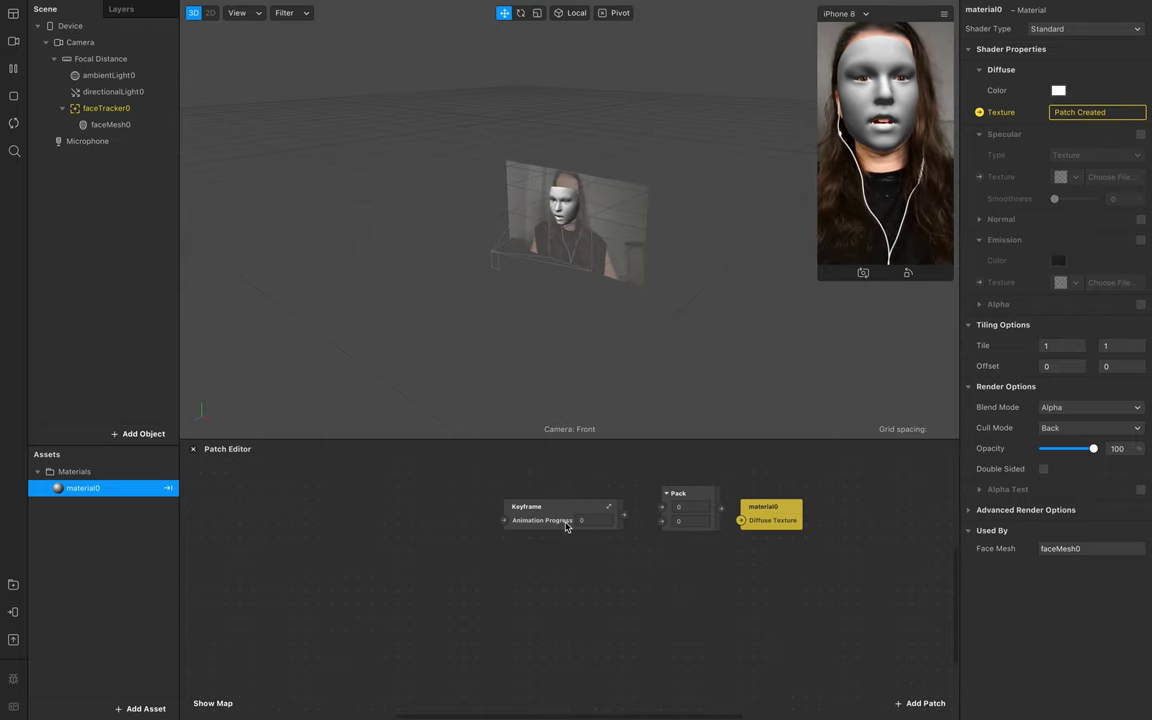
pyautogui.moveTo(622, 517); pyautogui.dragTo(663, 519)
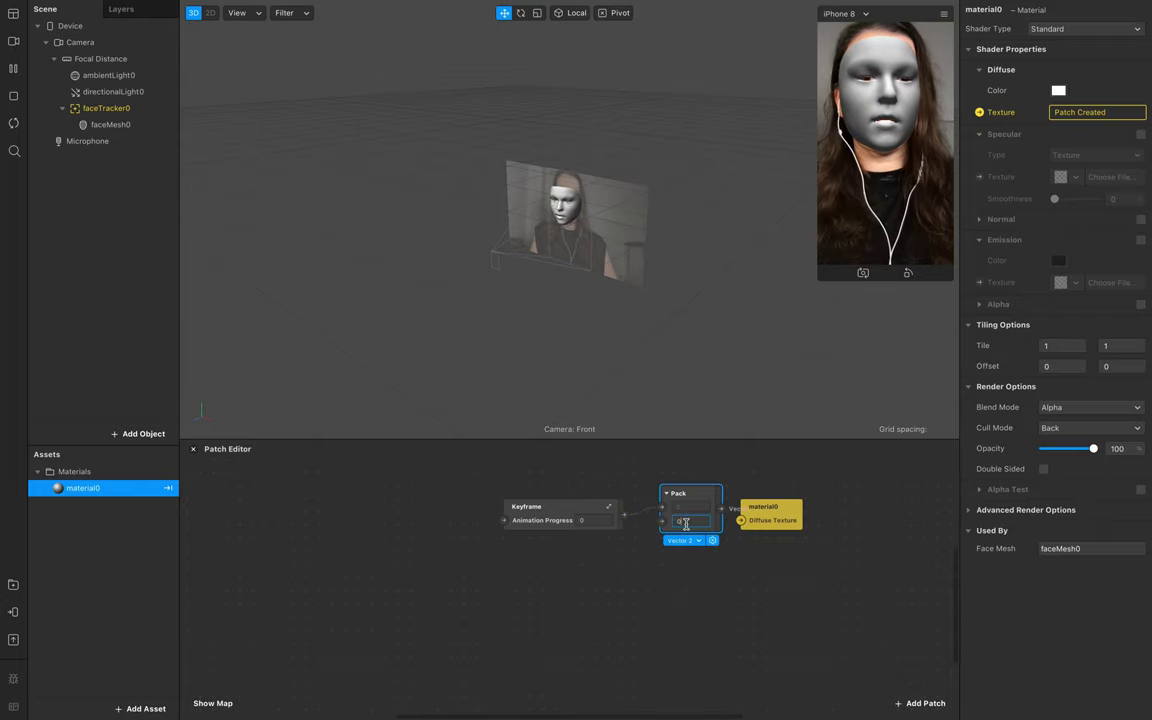
# - Examine the X, Y and Z channels in the Keyframe patch's timeline and return to the main patch graph
pyautogui.click(608, 507)
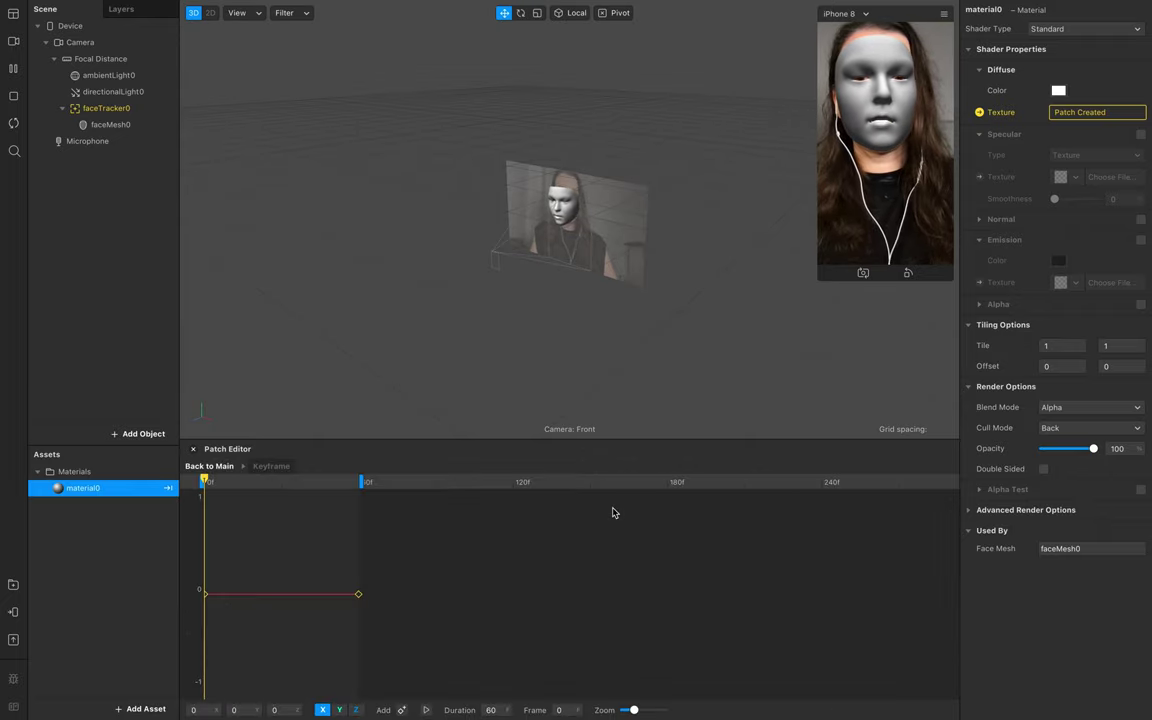
pyautogui.click(209, 467)
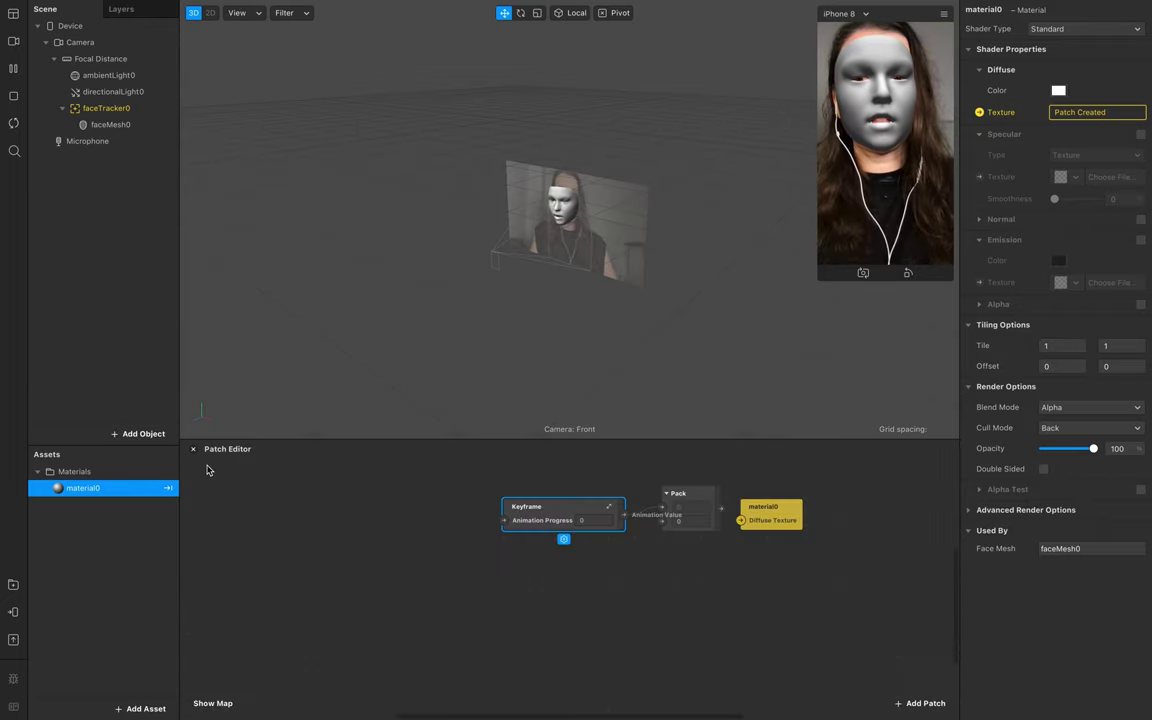
pyautogui.click(608, 508)
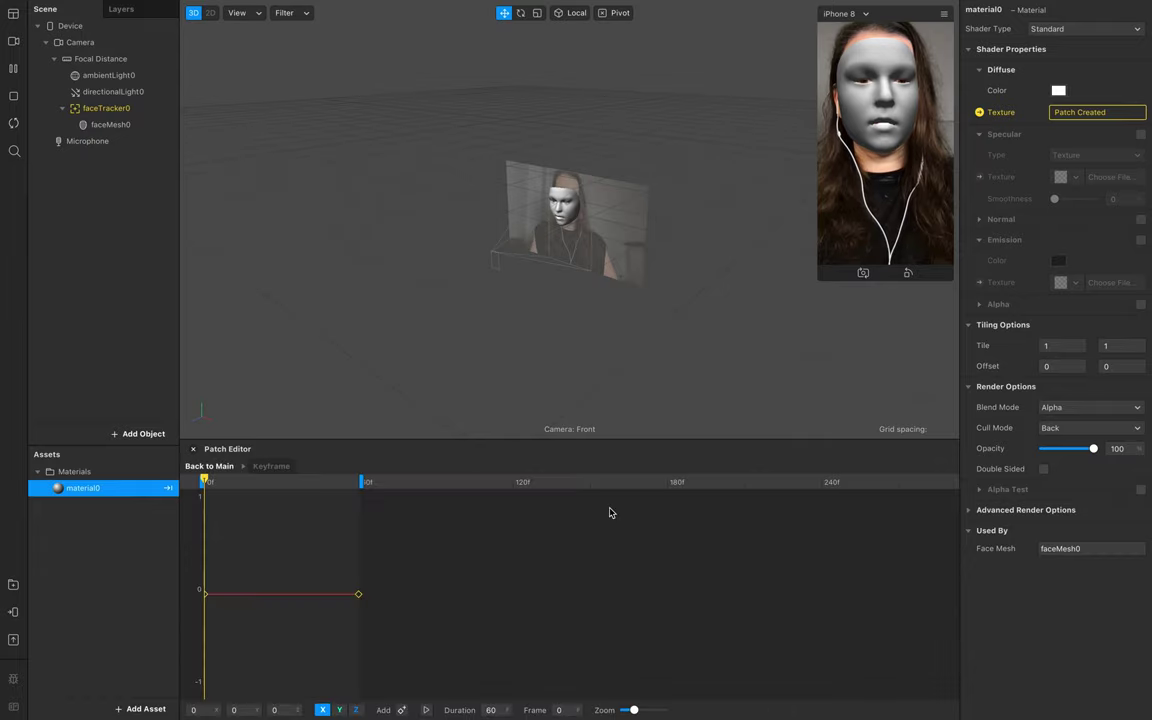
pyautogui.click(339, 710)
pyautogui.click(356, 710)
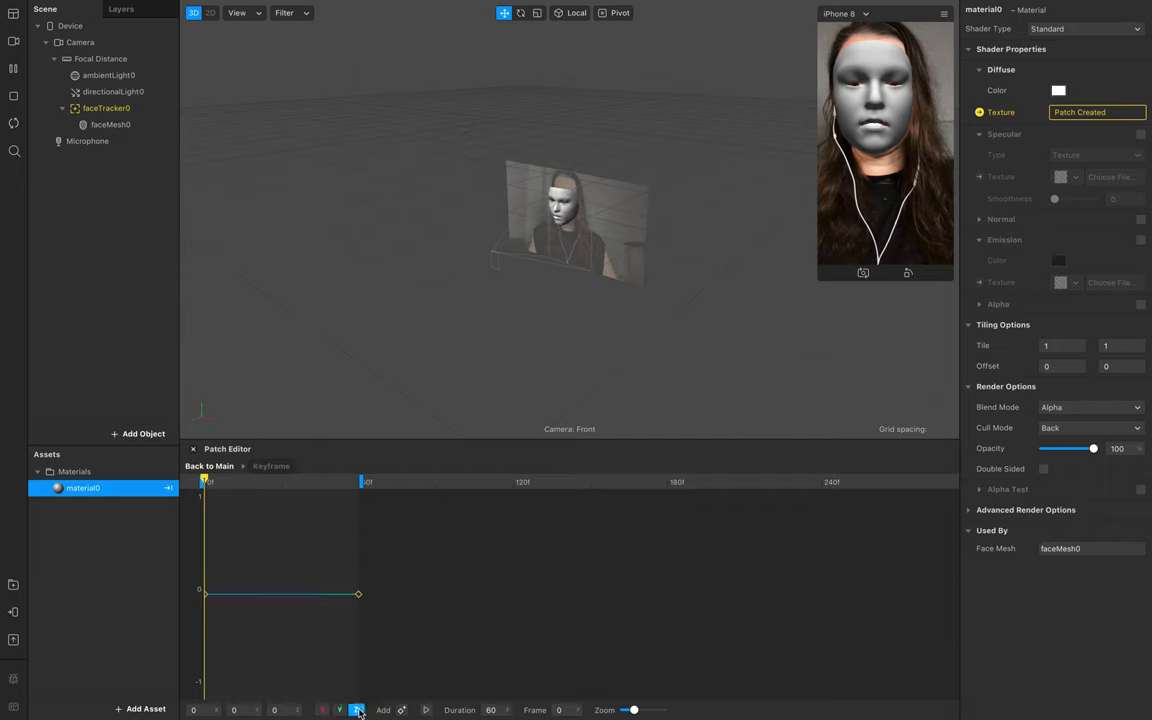
pyautogui.click(322, 711)
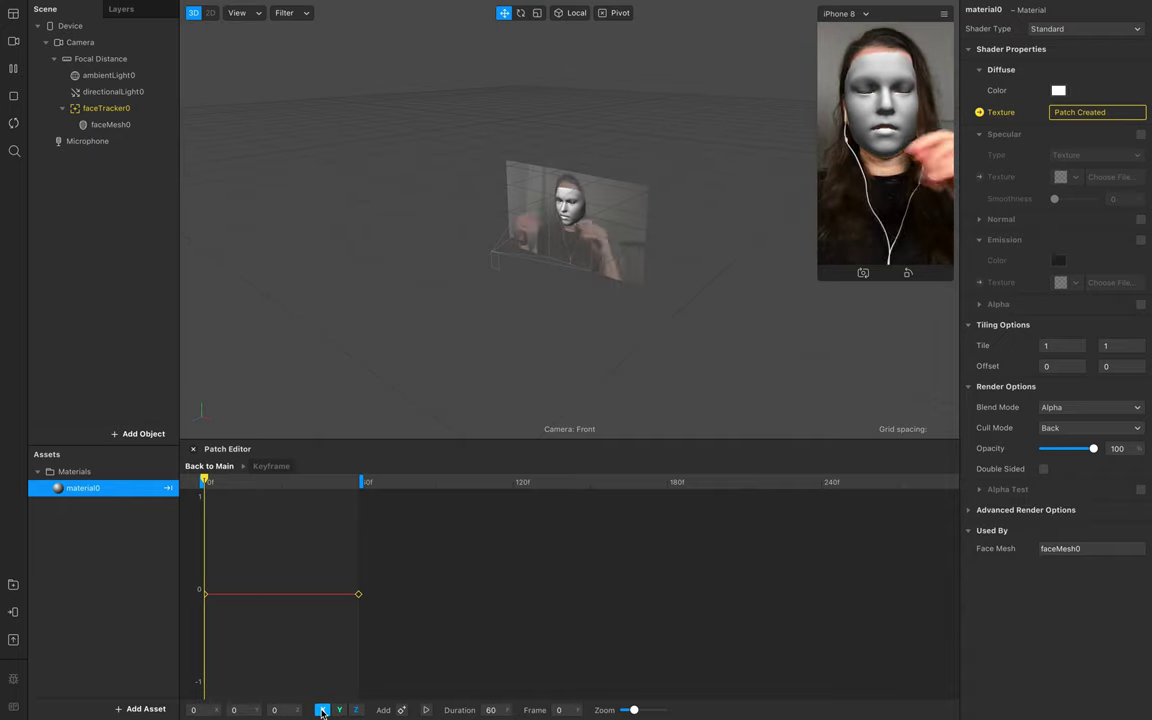
pyautogui.click(339, 710)
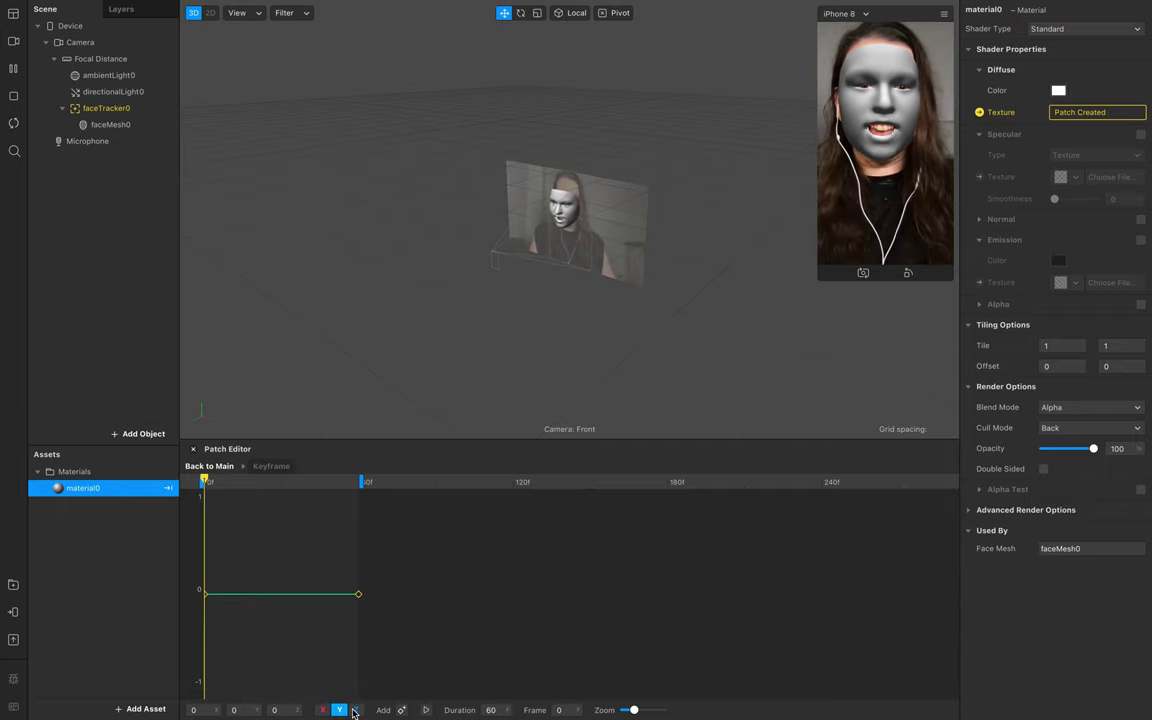
pyautogui.click(322, 710)
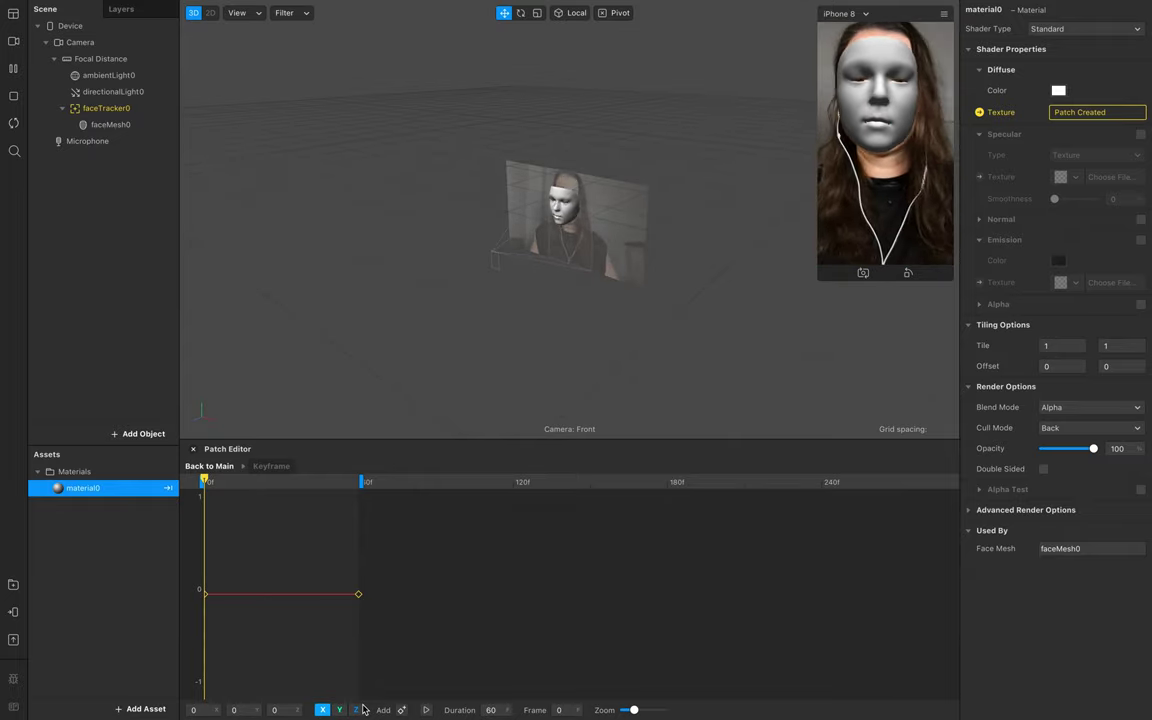
pyautogui.click(222, 467)
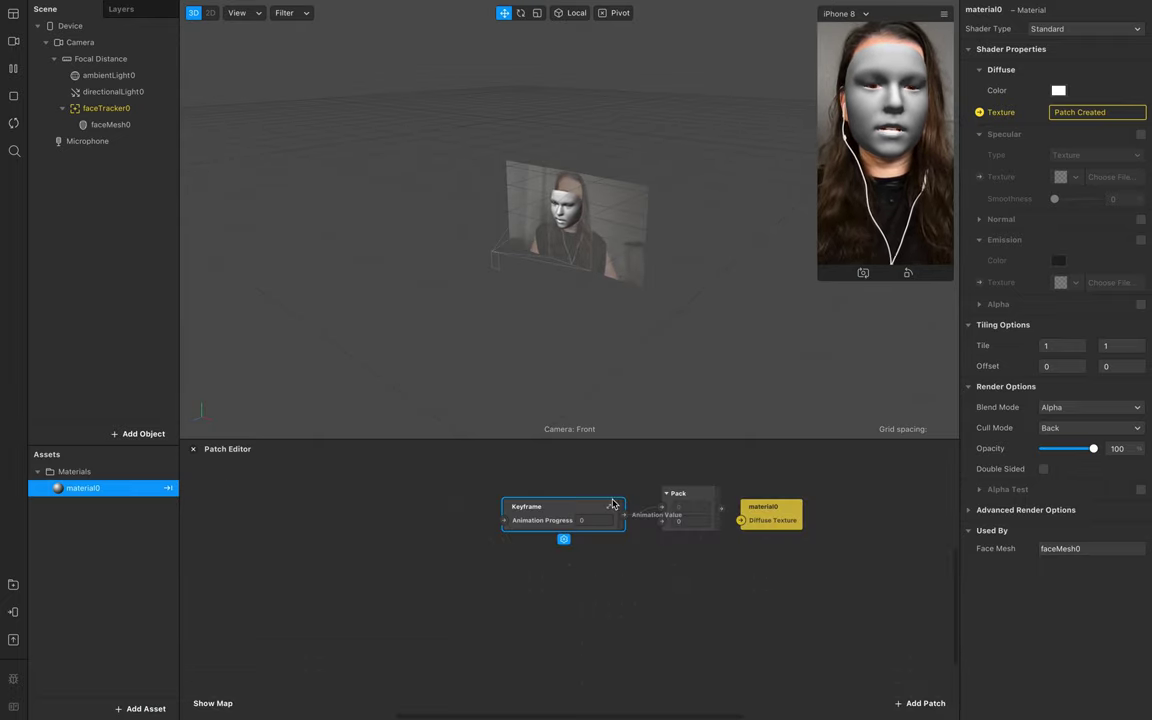
# - Space out the patches, set the Pack patch's second value to 1 and connect its output to material0's Diffuse Texture
pyautogui.moveTo(613, 504); pyautogui.dragTo(574, 505)
pyautogui.moveTo(662, 510); pyautogui.dragTo(621, 511)
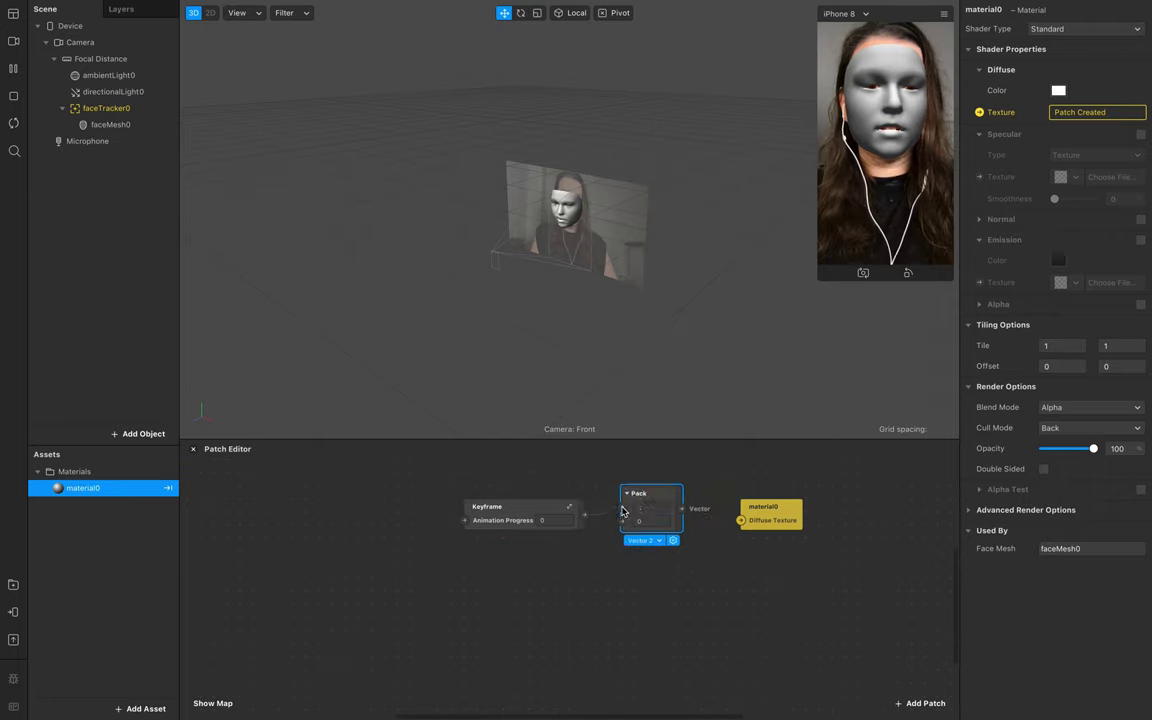
pyautogui.click(640, 521)
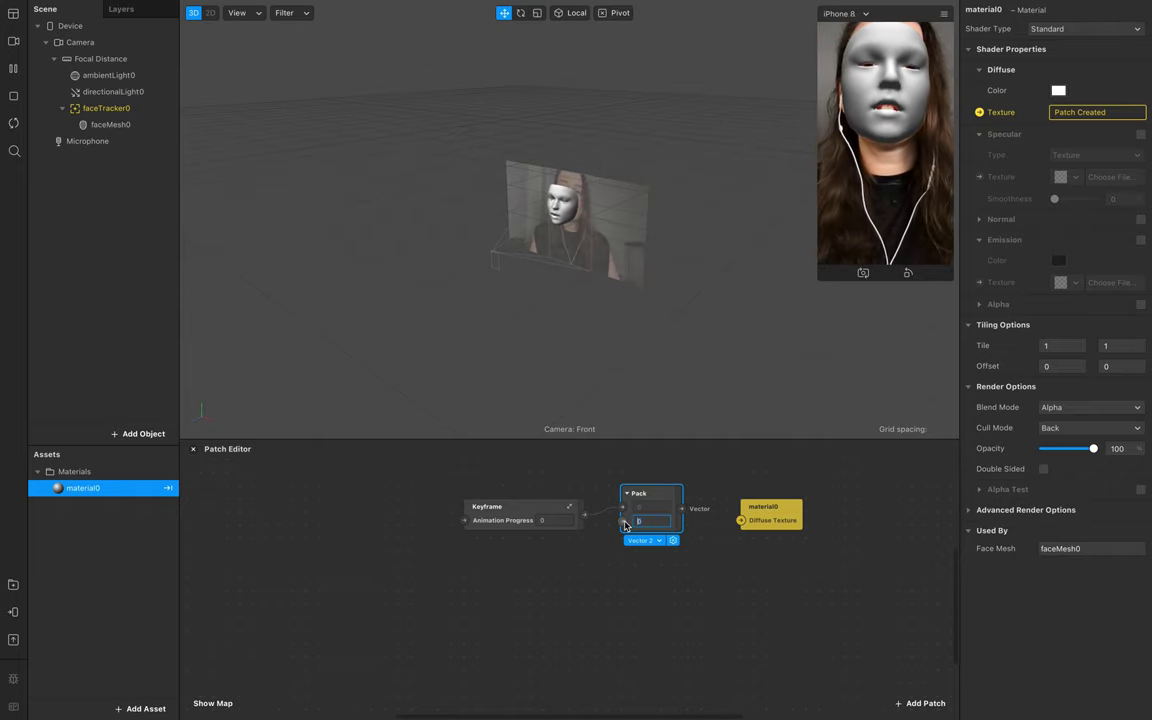
pyautogui.write('1')
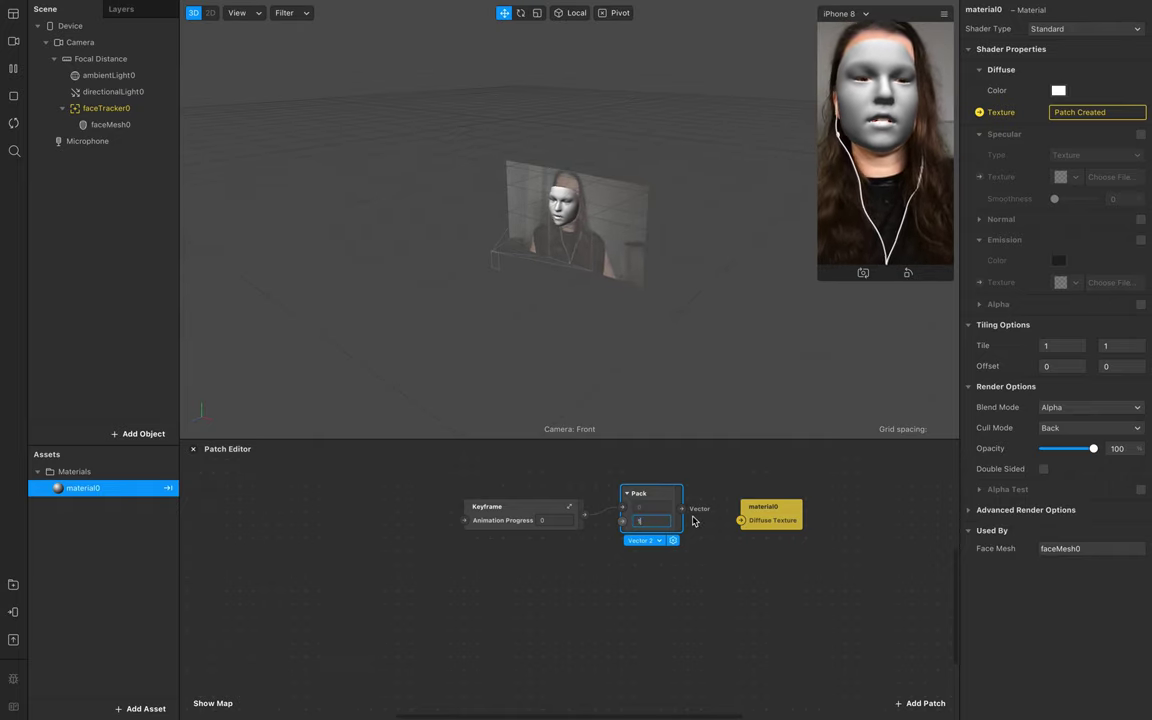
pyautogui.moveTo(681, 509); pyautogui.dragTo(750, 510)
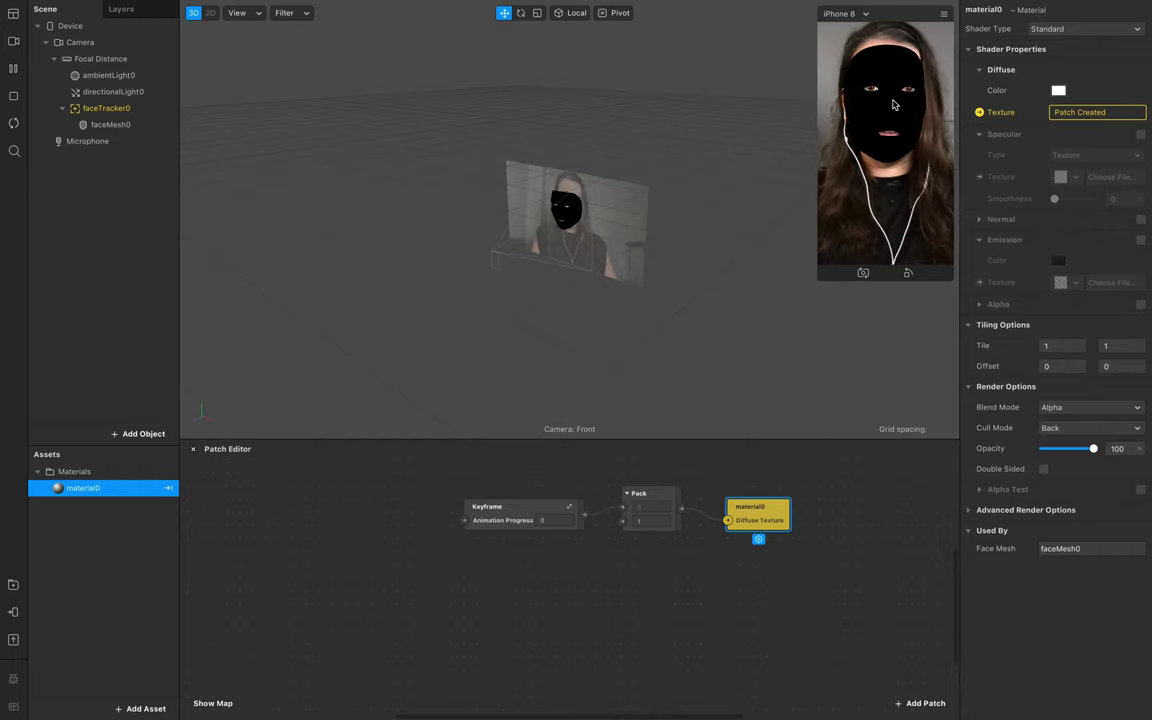
# - Shape the Keyframe patch's curves so the keyframe at frame 60 has about X 0.78, Y 1 and Z -0.49
pyautogui.click(569, 510)
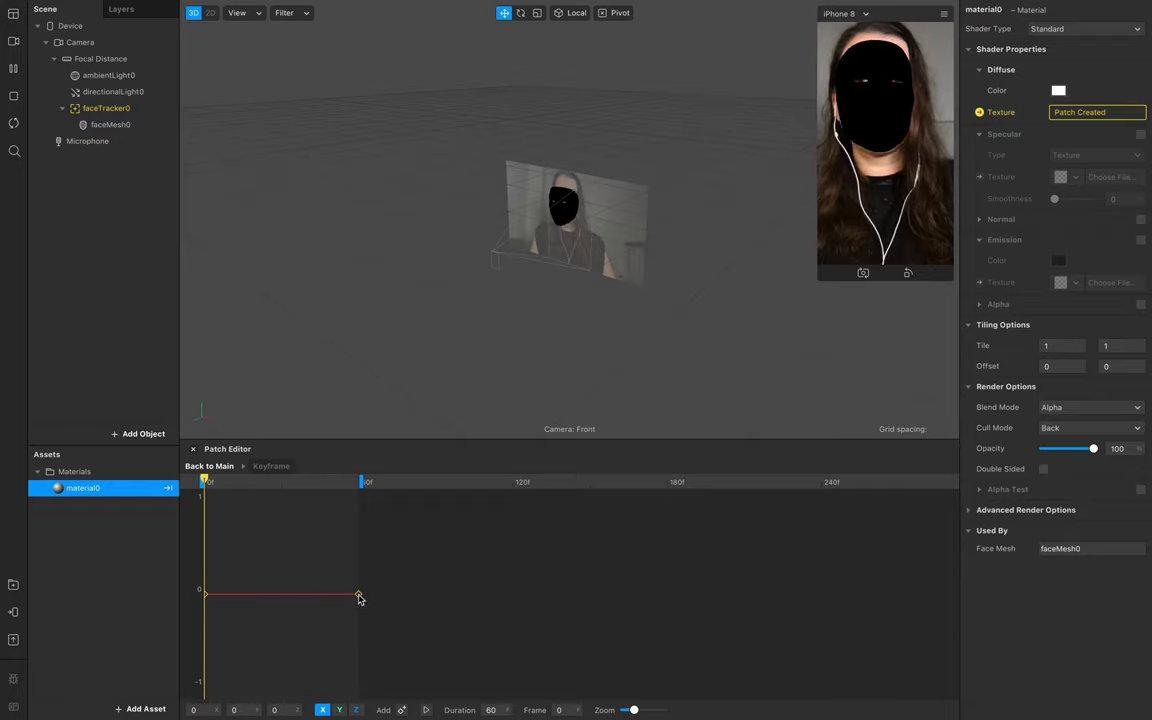
pyautogui.moveTo(359, 595); pyautogui.dragTo(359, 528)
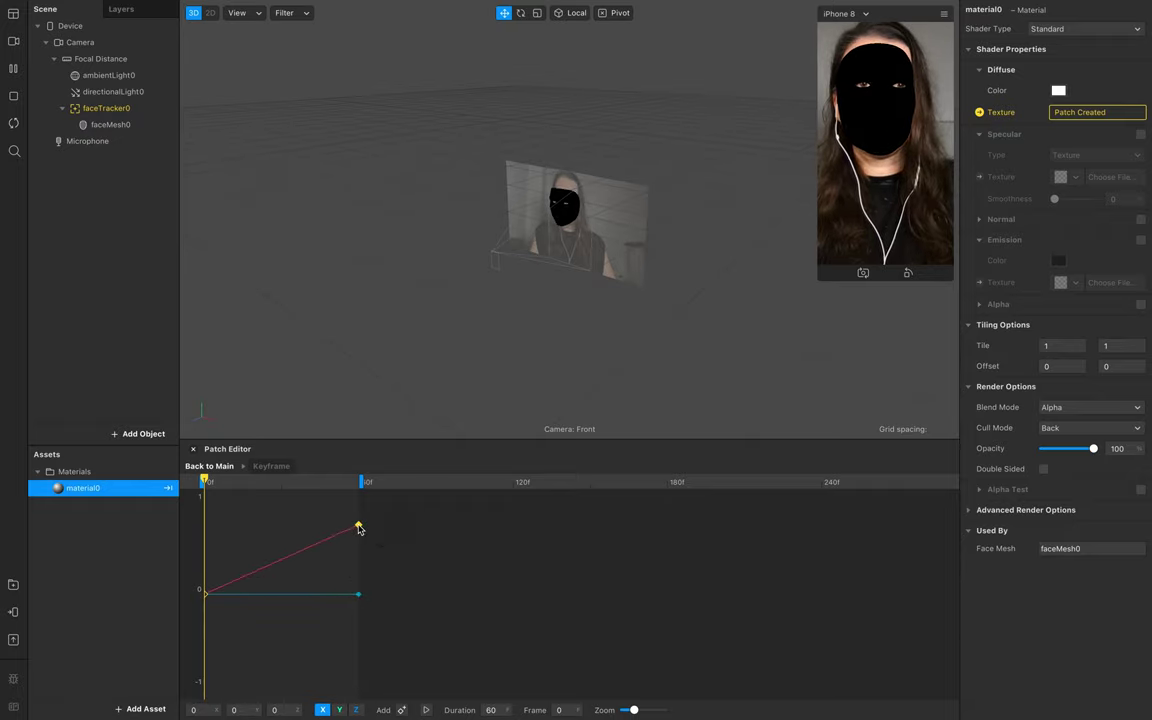
pyautogui.moveTo(204, 478); pyautogui.dragTo(360, 480)
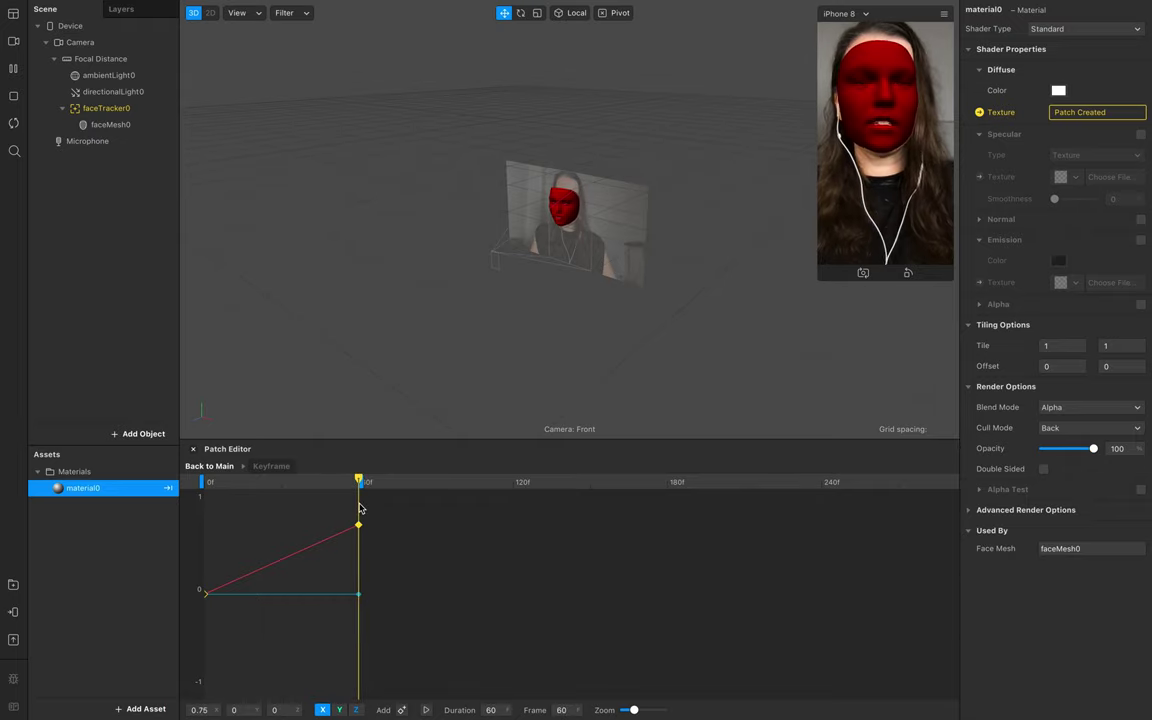
pyautogui.moveTo(359, 598); pyautogui.dragTo(358, 522)
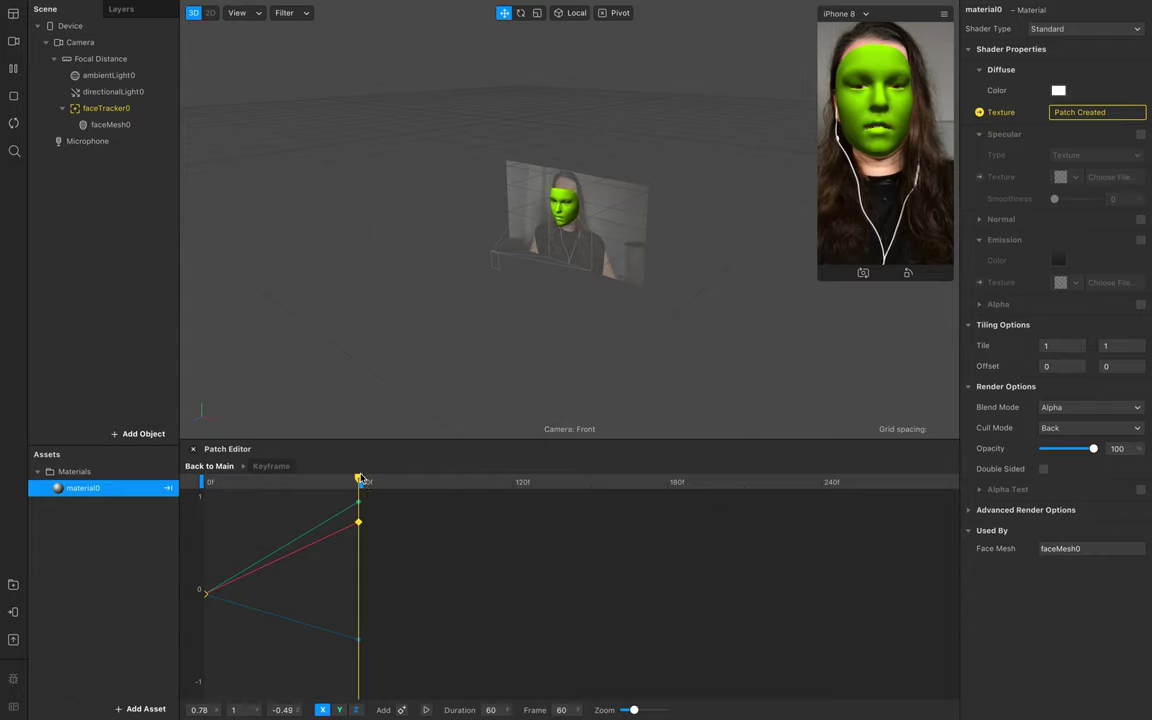
# - Extend the keyframe timeline's duration to 121 frames
pyautogui.moveTo(360, 478)
pyautogui.mouseDown()
pyautogui.moveTo(190, 494)
pyautogui.moveTo(207, 479)
pyautogui.moveTo(361, 475)
pyautogui.moveTo(347, 471)
pyautogui.moveTo(195, 483)
pyautogui.moveTo(285, 481)
pyautogui.moveTo(204, 500)
pyautogui.moveTo(336, 504)
pyautogui.moveTo(226, 489)
pyautogui.moveTo(197, 496)
pyautogui.moveTo(371, 493)
pyautogui.mouseUp()
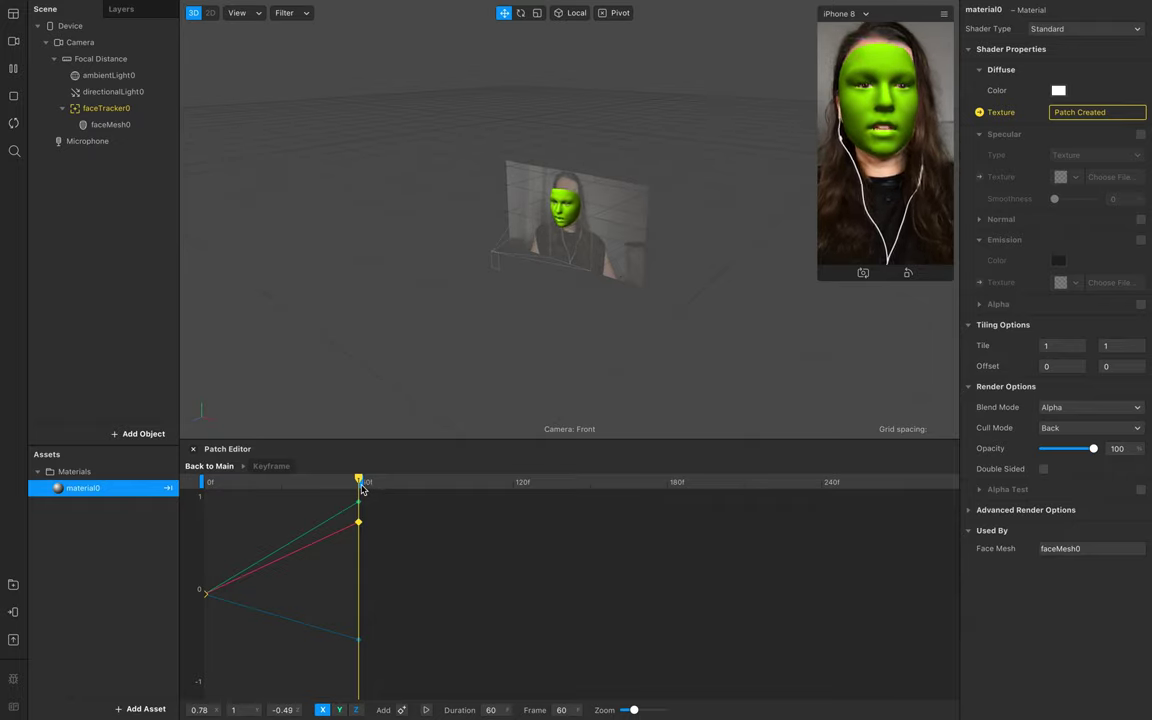
pyautogui.moveTo(362, 490); pyautogui.dragTo(516, 507)
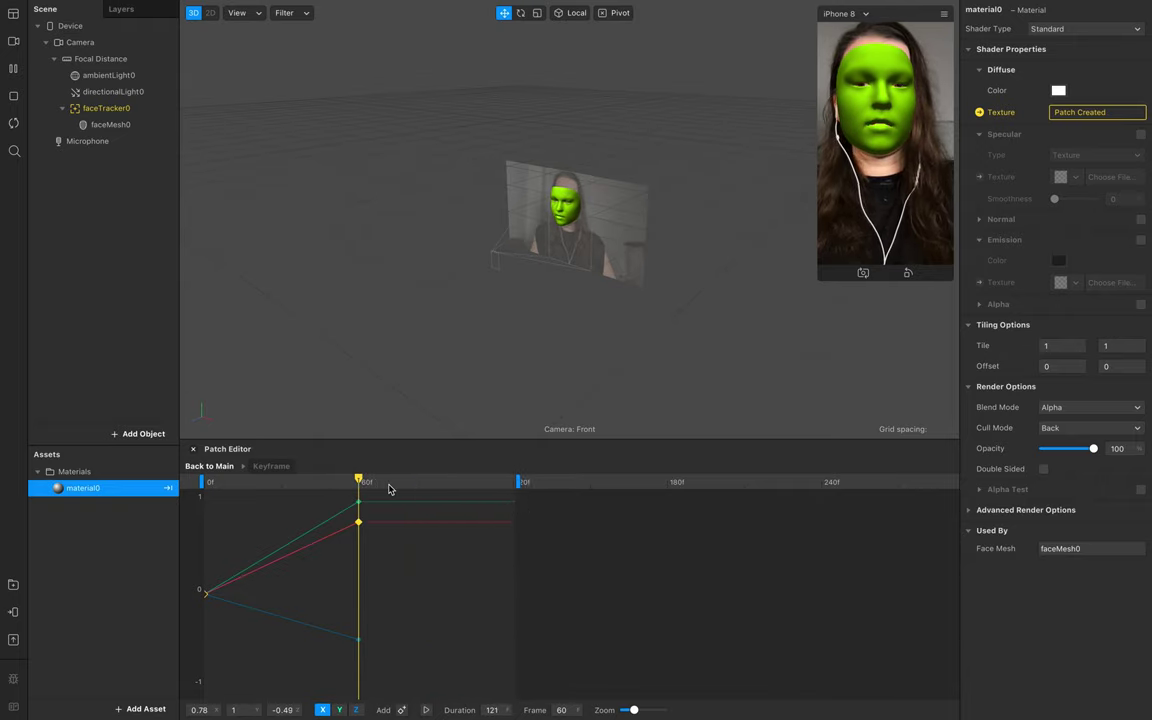
# - Move the playhead to frame 120 and set the keyframe timeline's duration to 120 frames
pyautogui.moveTo(359, 483); pyautogui.dragTo(514, 482)
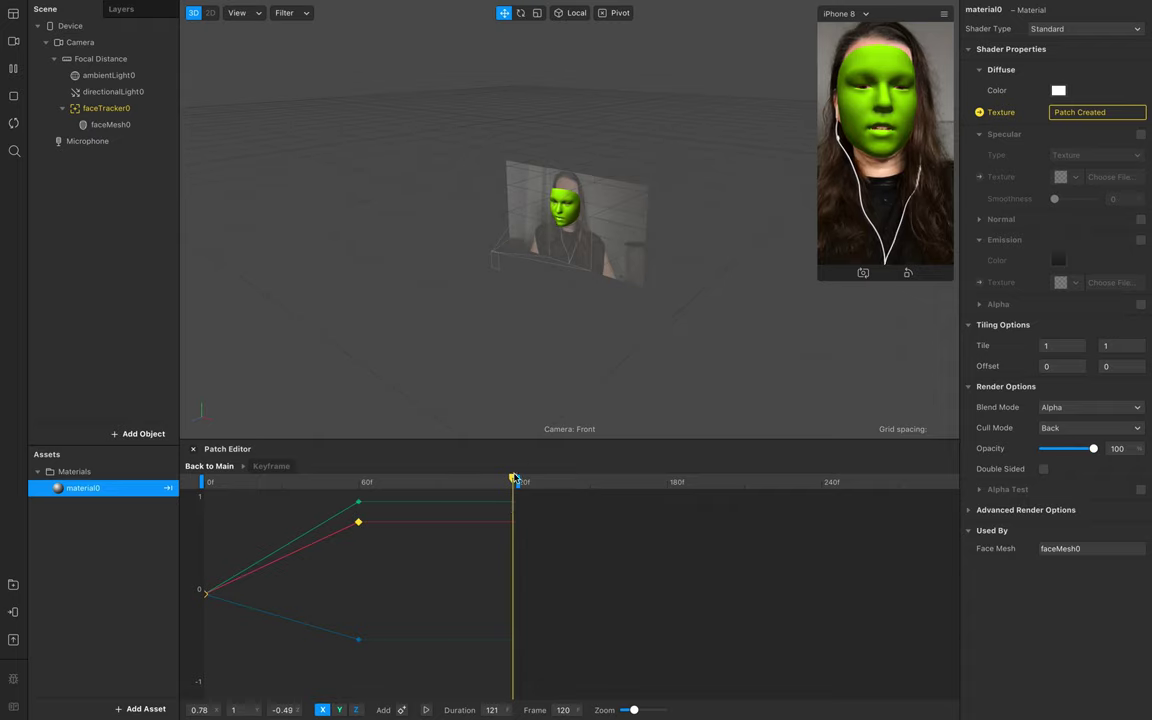
pyautogui.click(492, 710)
pyautogui.press('BackSpace')
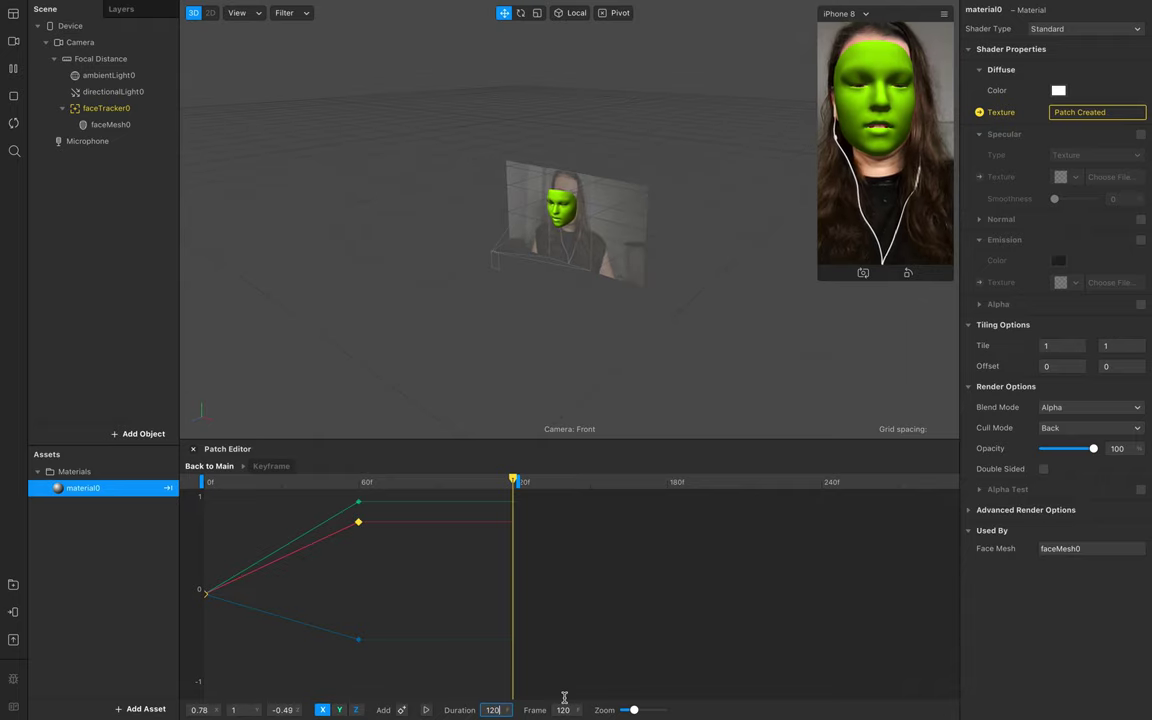
pyautogui.write('0')
pyautogui.press('Return')
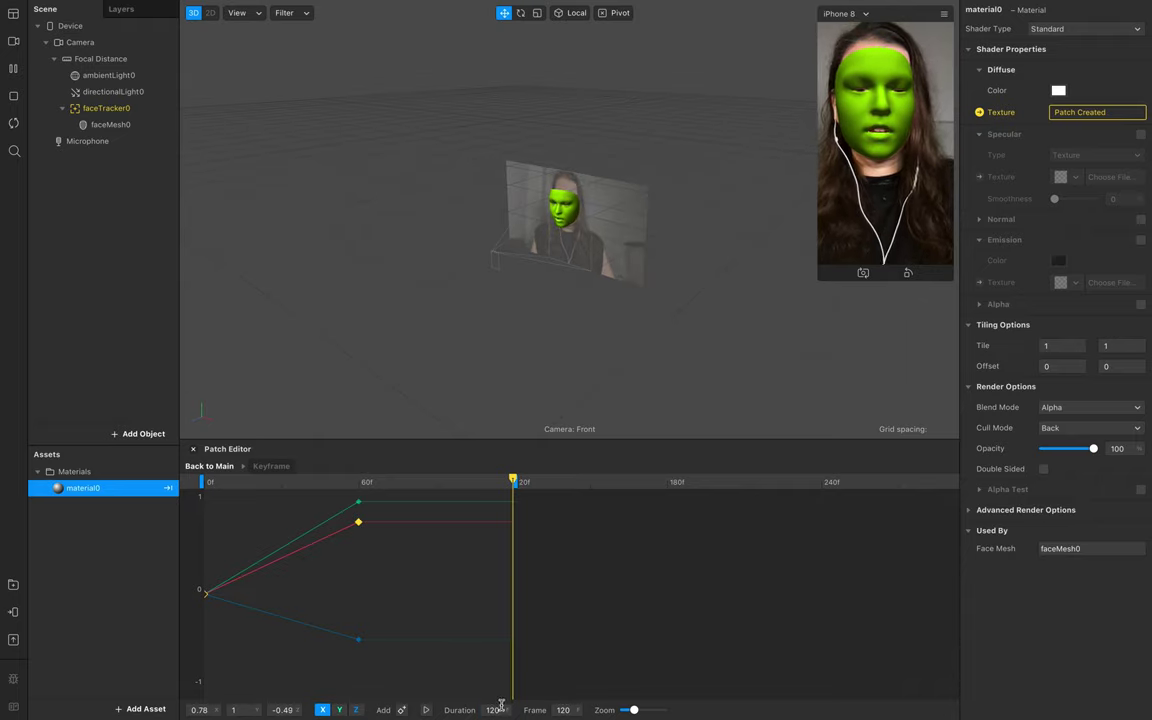
# - Add X, Y and Z keyframes at frame 120 with values of about X -0.13, Y 0.59 and Z 0.93
pyautogui.click(400, 709)
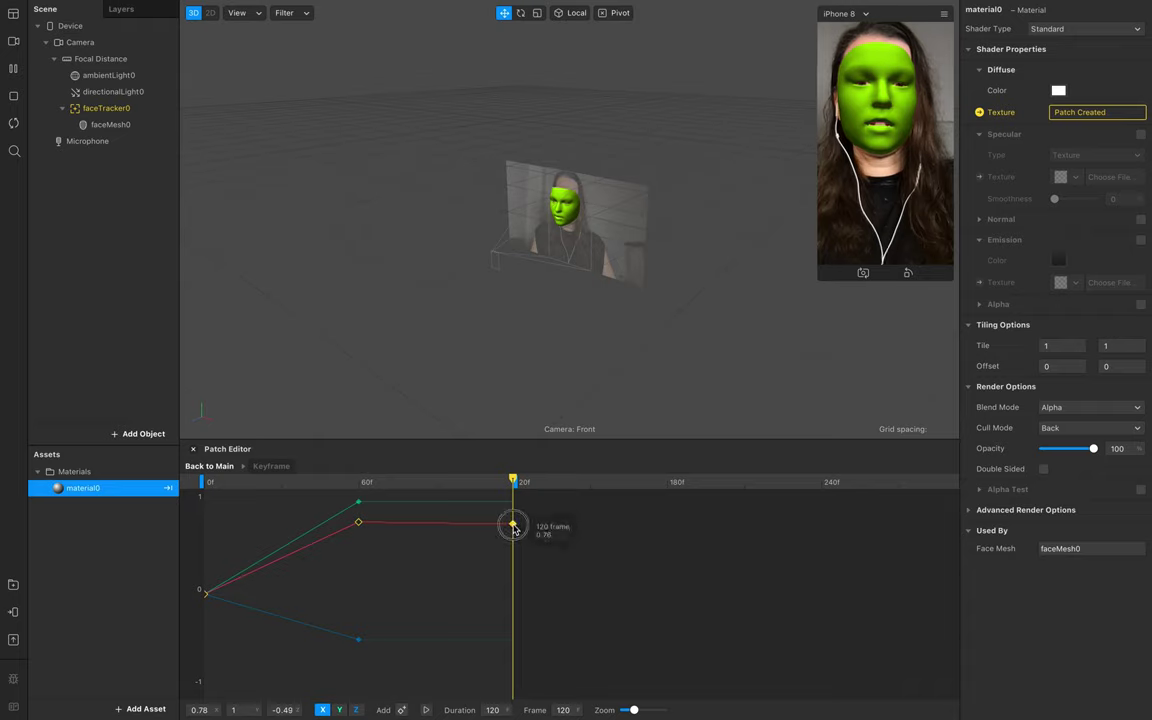
pyautogui.moveTo(514, 524); pyautogui.dragTo(513, 611)
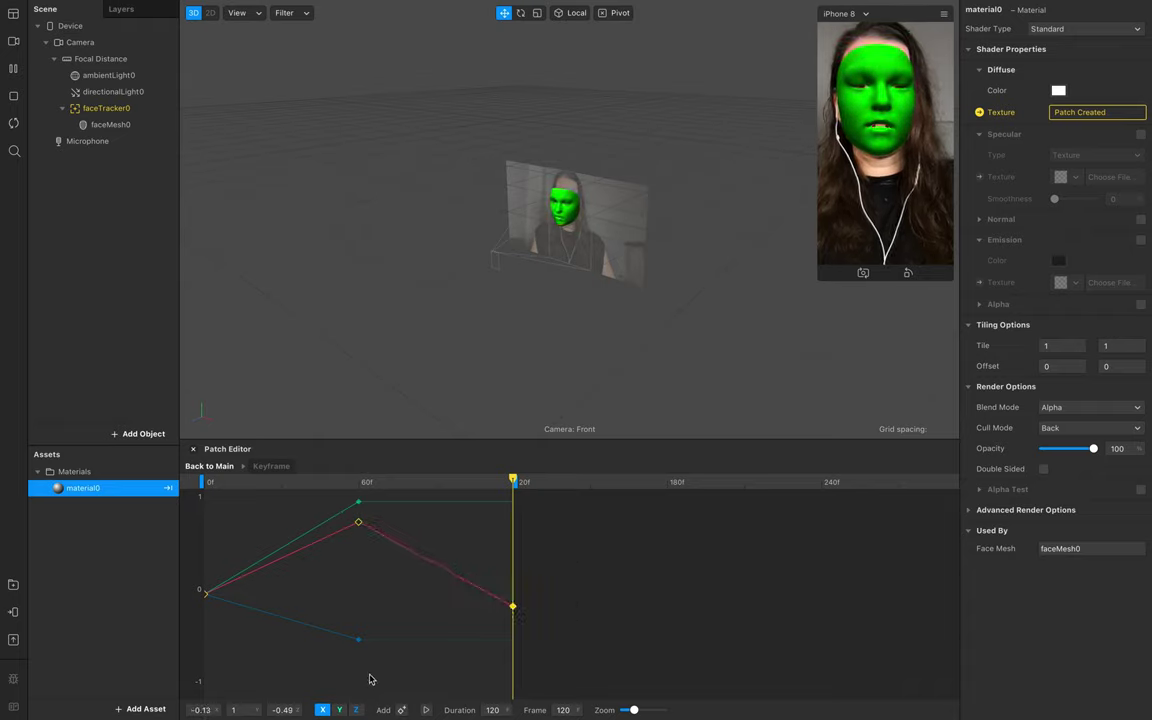
pyautogui.click(339, 709)
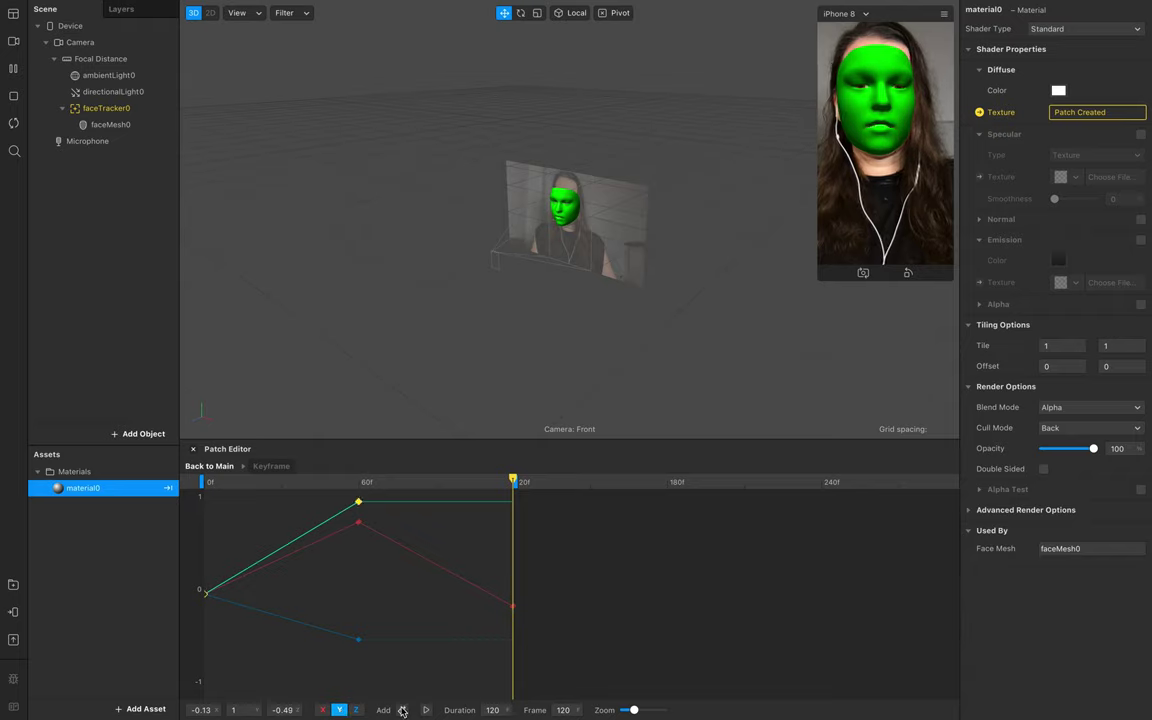
pyautogui.moveTo(513, 502); pyautogui.dragTo(513, 543)
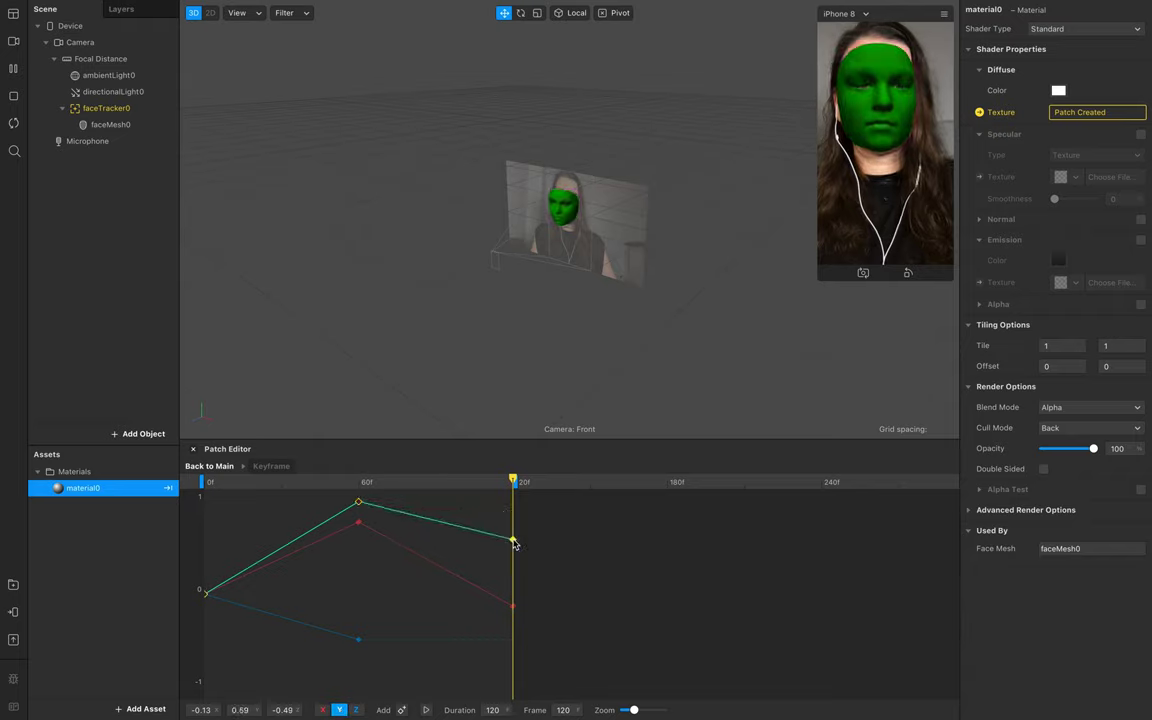
pyautogui.click(357, 709)
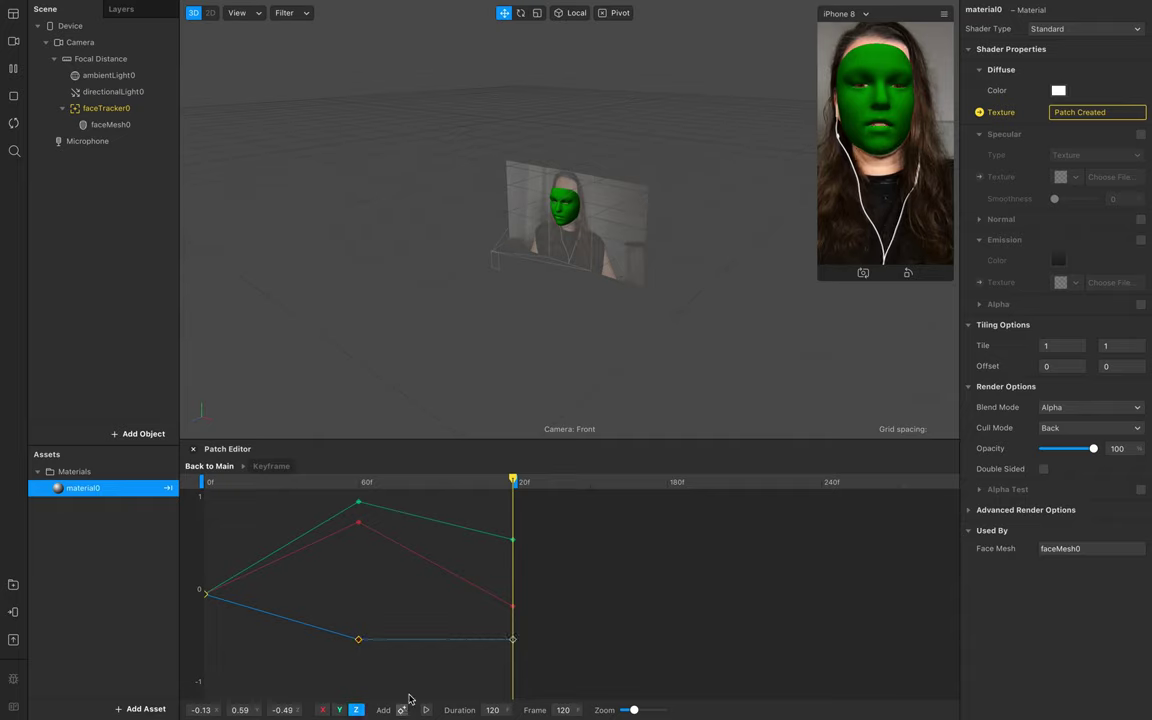
pyautogui.moveTo(511, 641); pyautogui.dragTo(512, 508)
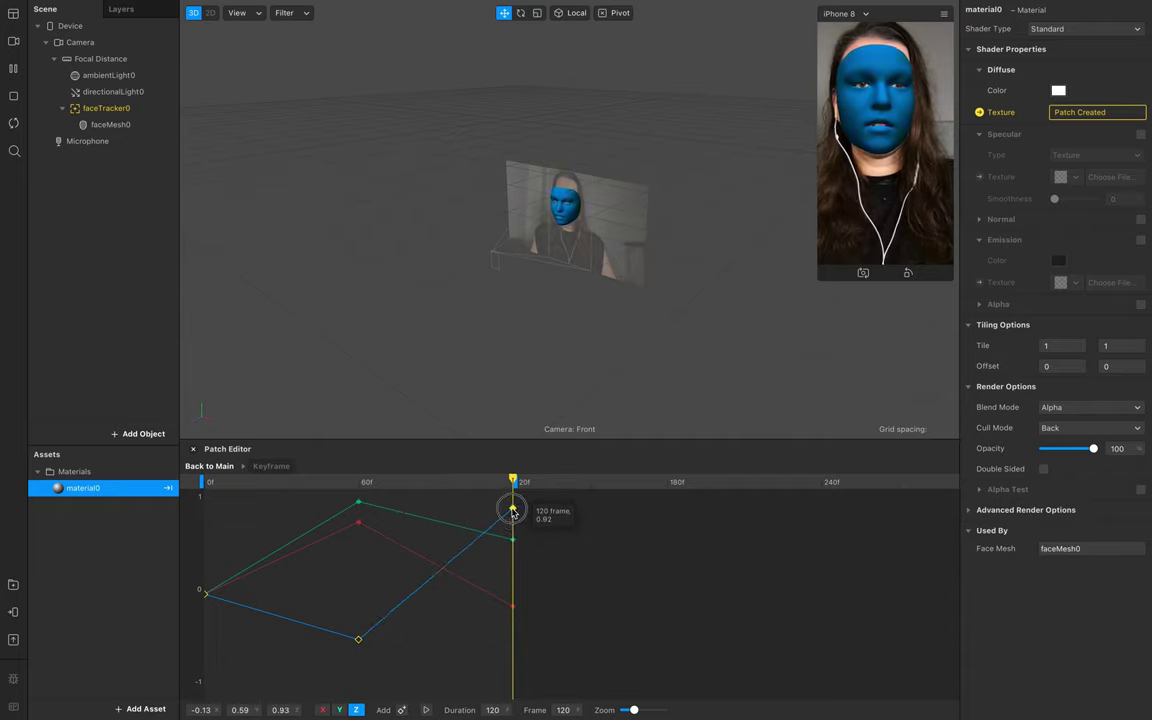
# - Preview the colour animation by scrubbing from around frame 60 to the timeline's end, and play it back before pausing
pyautogui.click(366, 481)
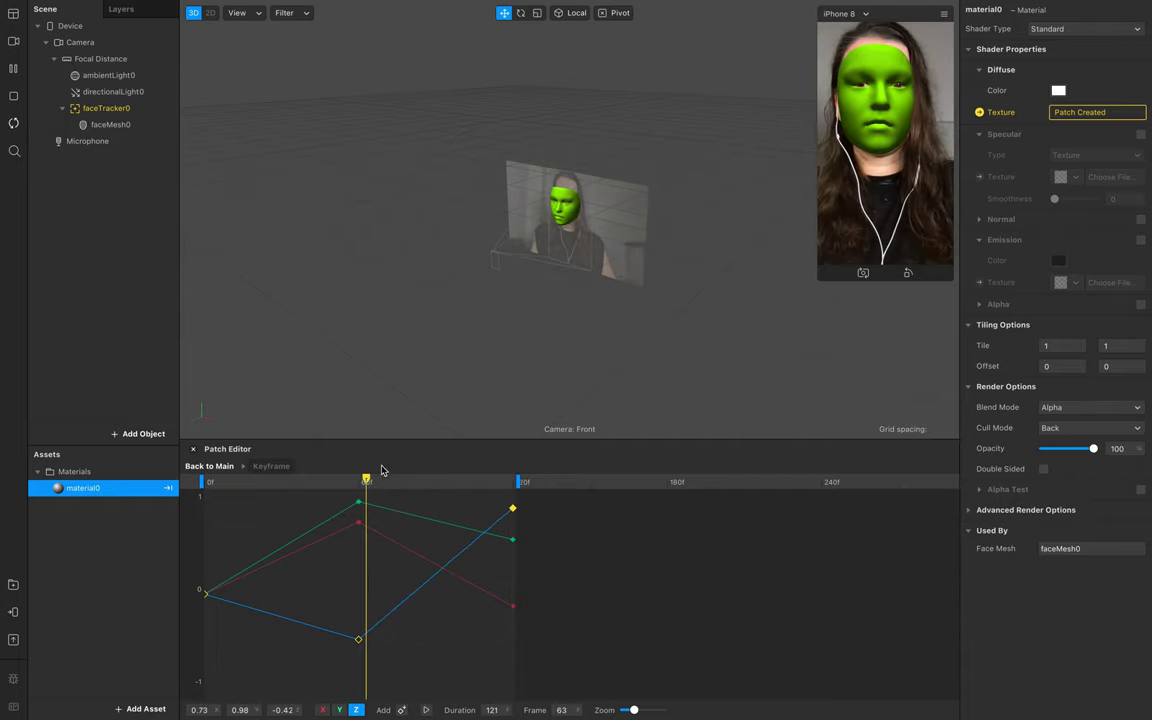
pyautogui.moveTo(367, 479); pyautogui.dragTo(519, 447)
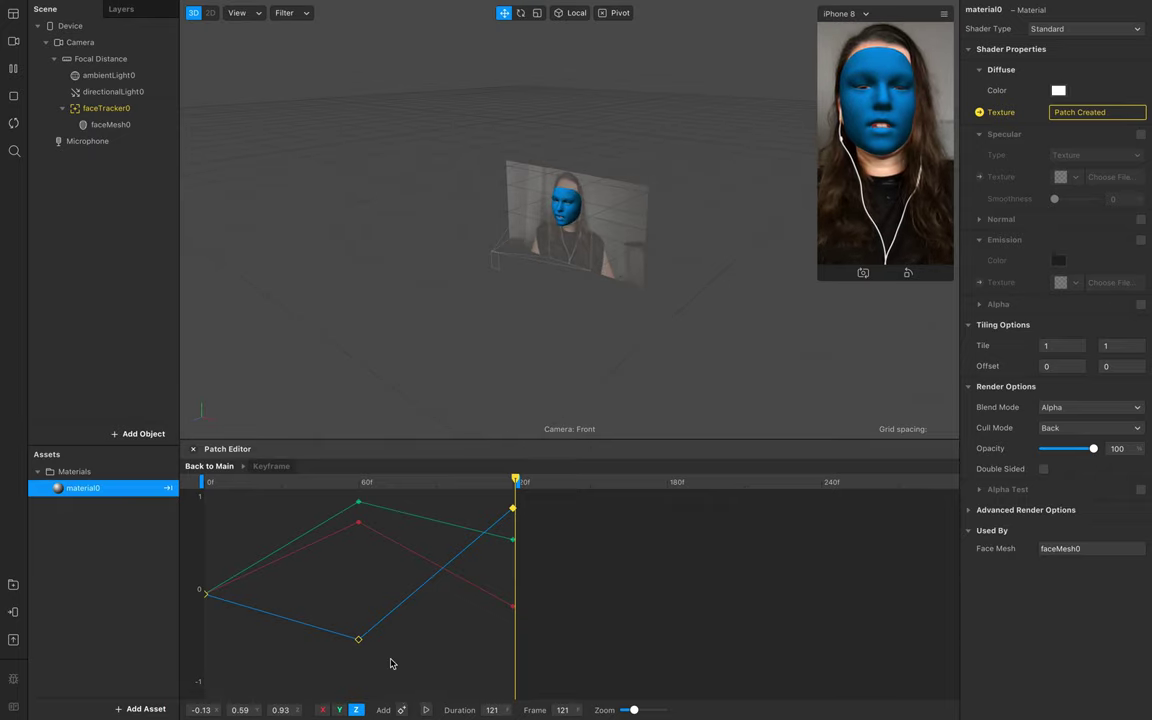
pyautogui.click(426, 711)
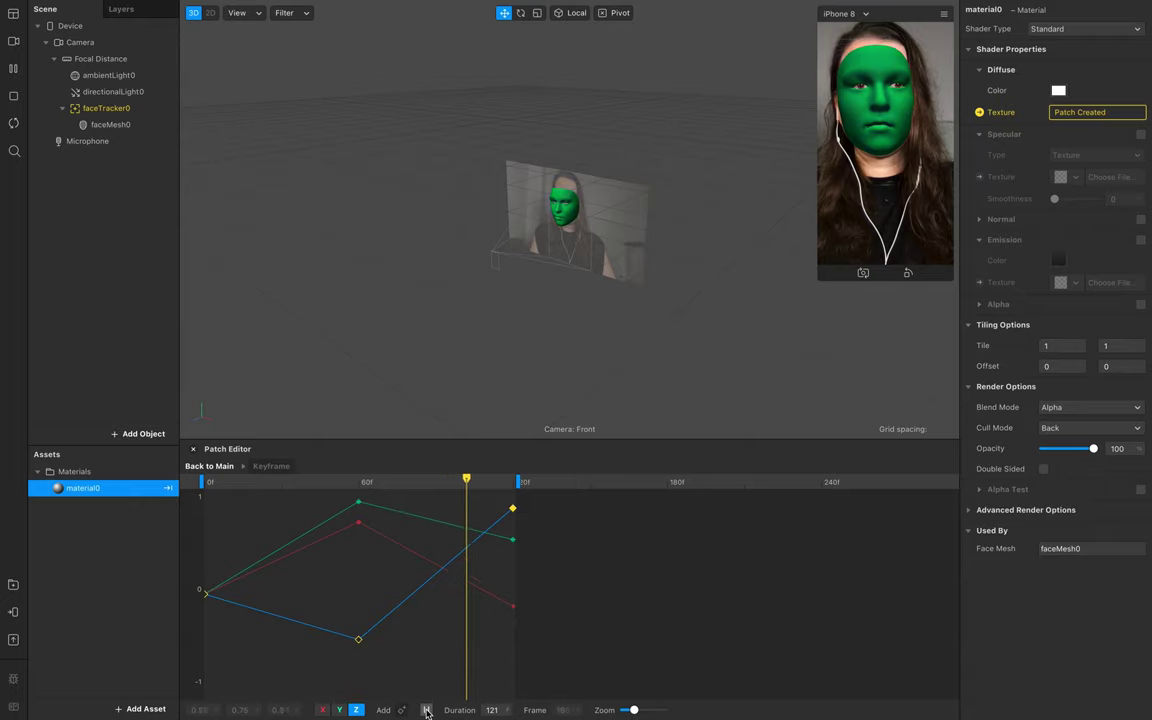
pyautogui.click(426, 711)
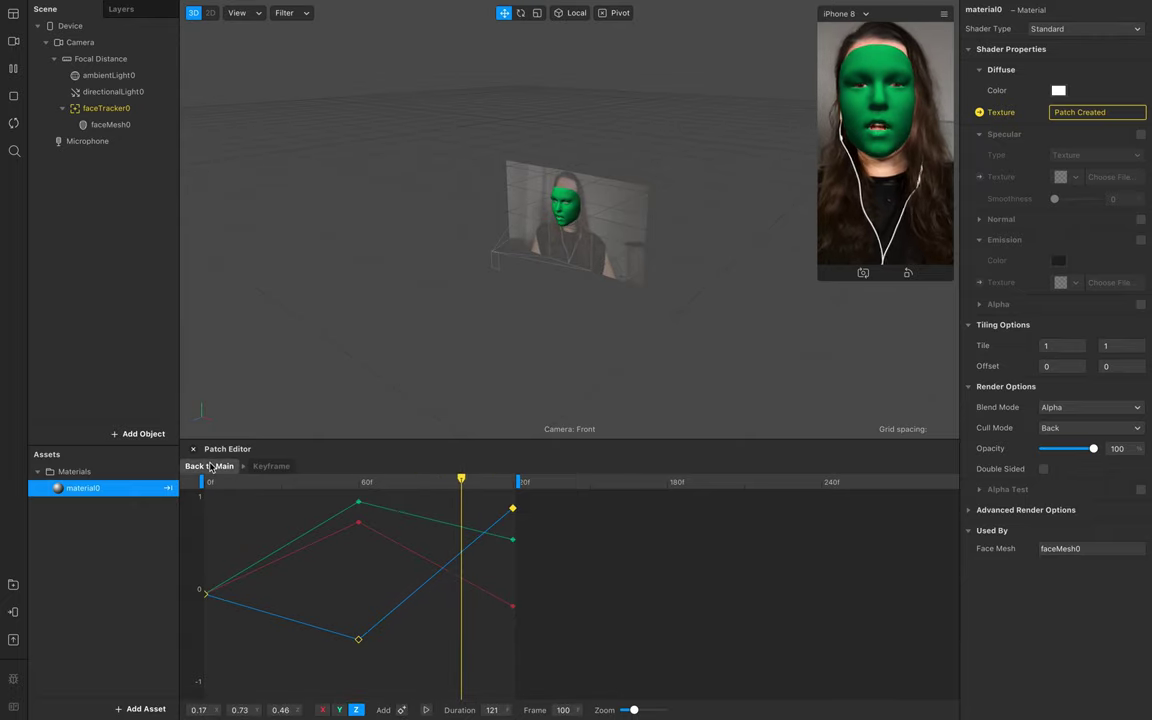
# - Return to the main patch graph and add a Loop Animation patch before the Keyframe patch, with Mirrored enabled
pyautogui.click(211, 467)
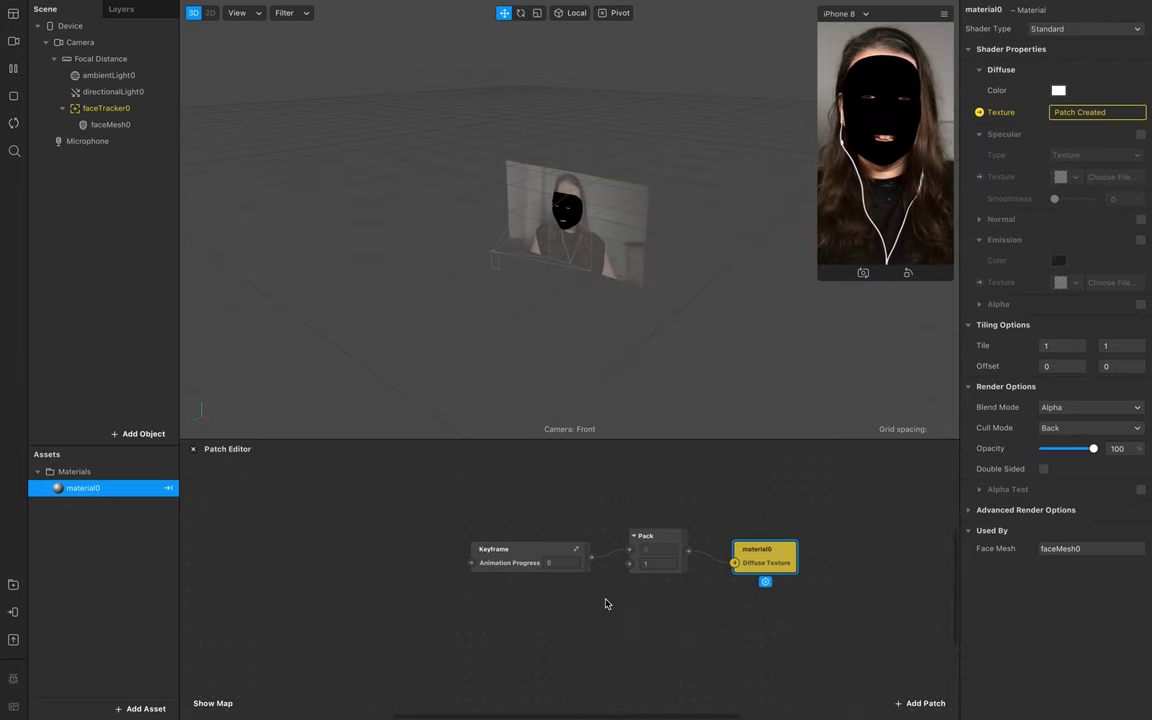
pyautogui.hscroll(-2, 605, 604)
pyautogui.scroll(2, 605, 604)
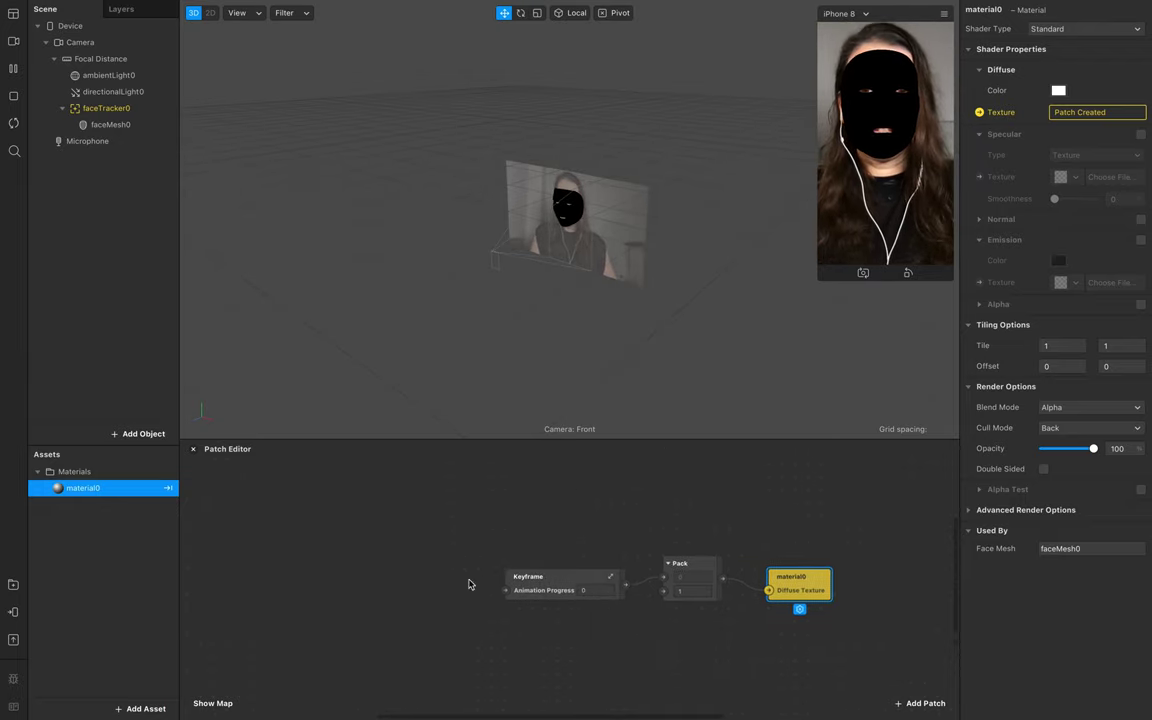
pyautogui.doubleClick(393, 596)
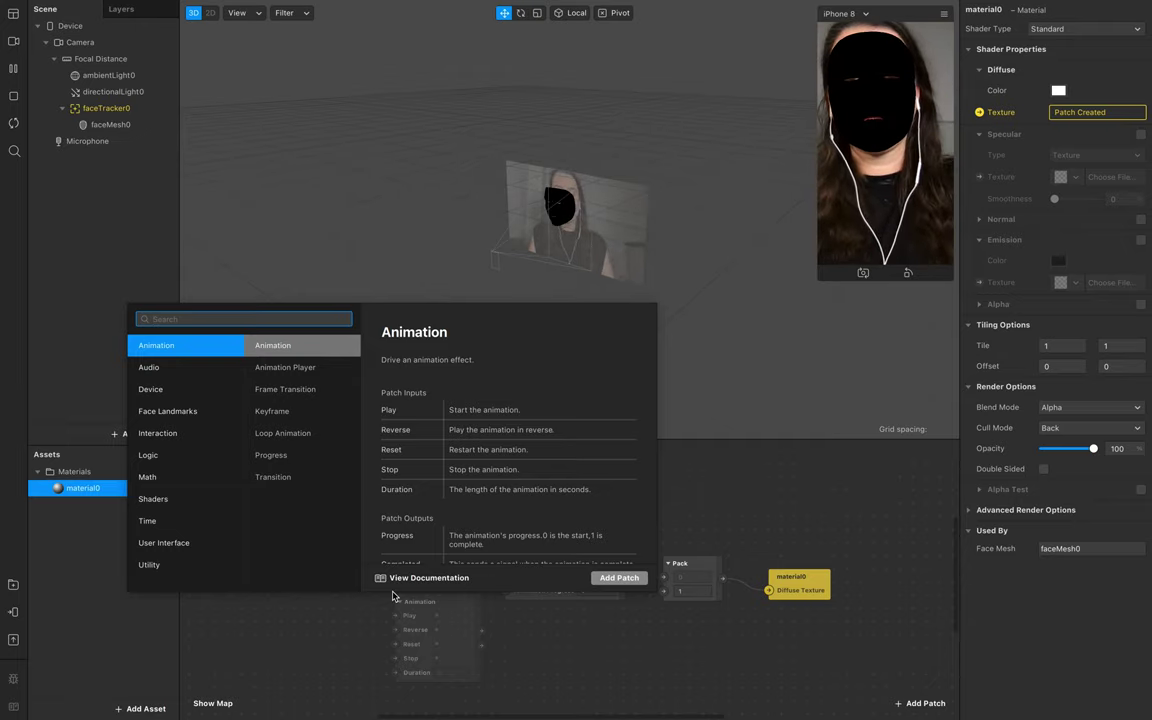
pyautogui.write('anim')
pyautogui.press('Down')
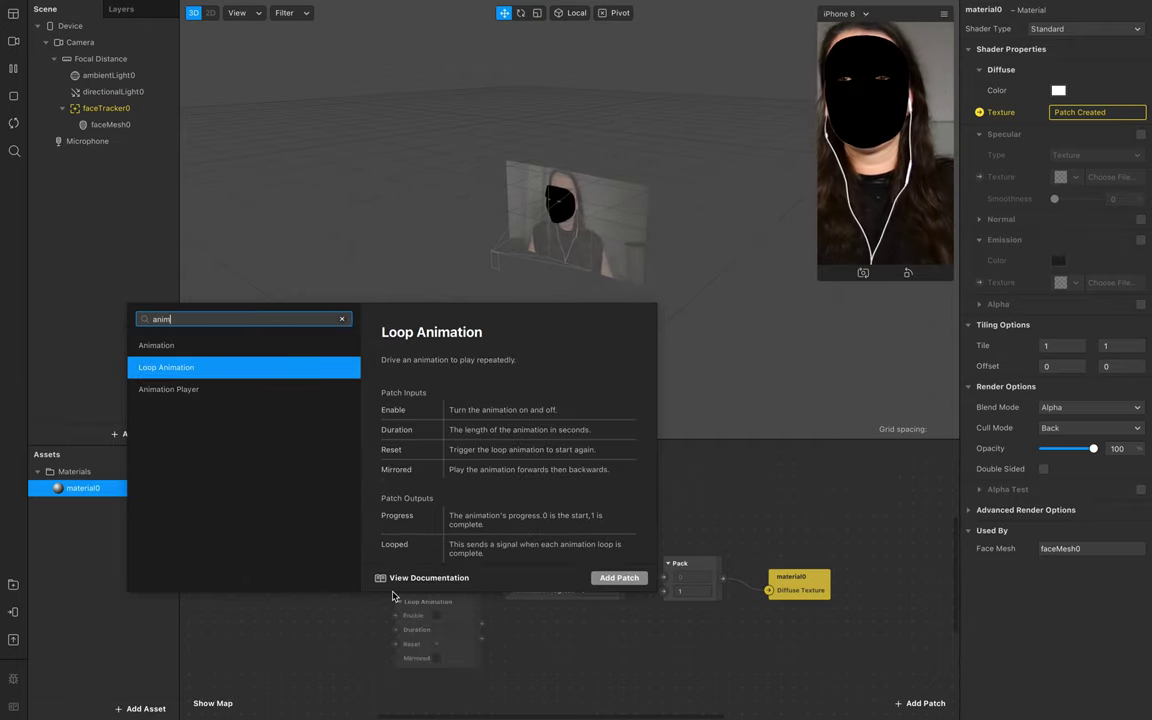
pyautogui.press('Return')
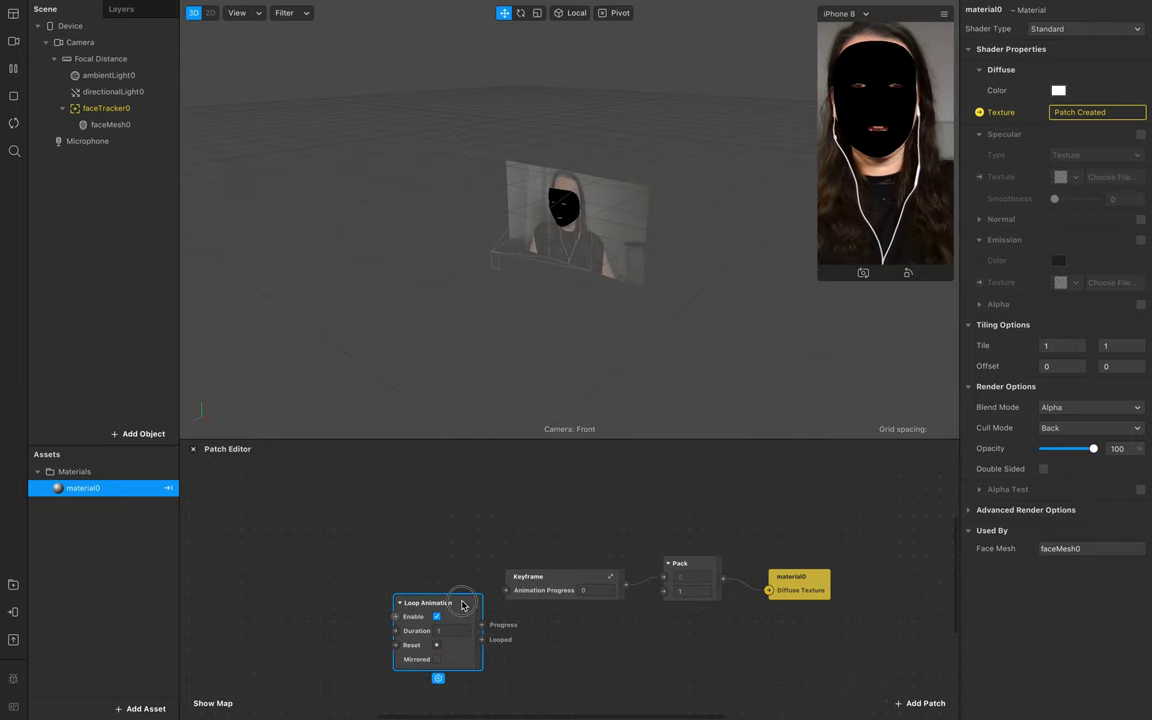
pyautogui.moveTo(462, 601); pyautogui.dragTo(435, 558)
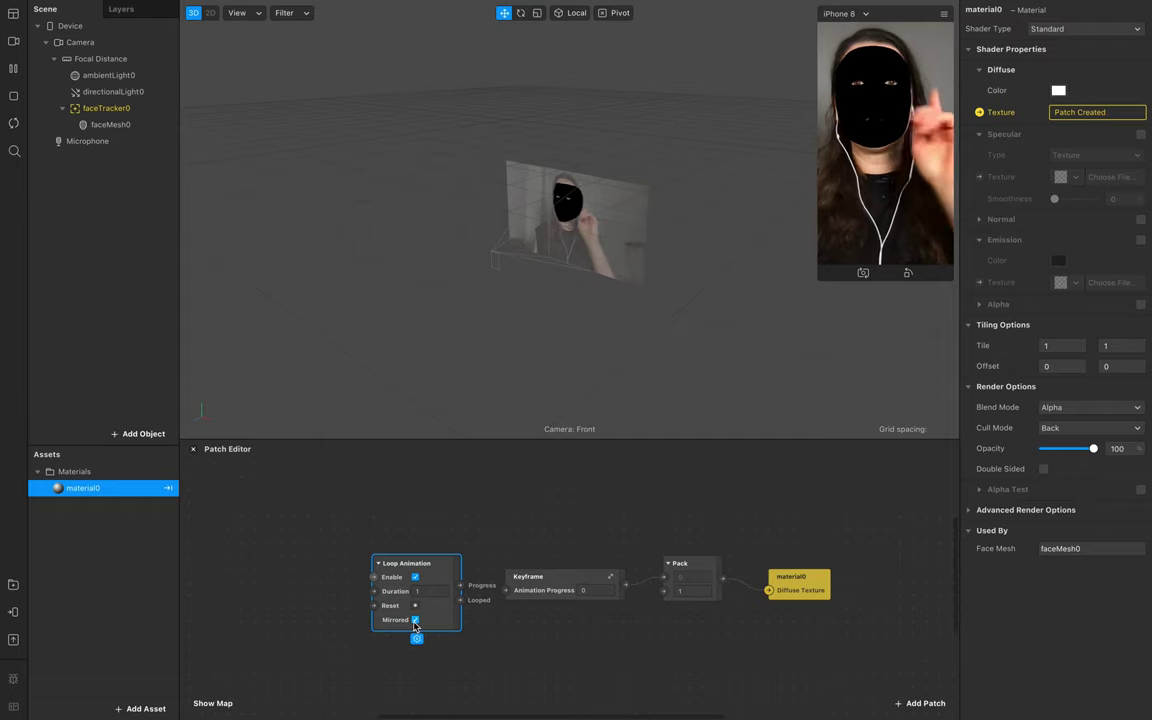
# - Connect the Loop Animation's Progress output to the Keyframe's Animation Progress and set the loop's duration to 10
pyautogui.moveTo(405, 564); pyautogui.dragTo(505, 590)
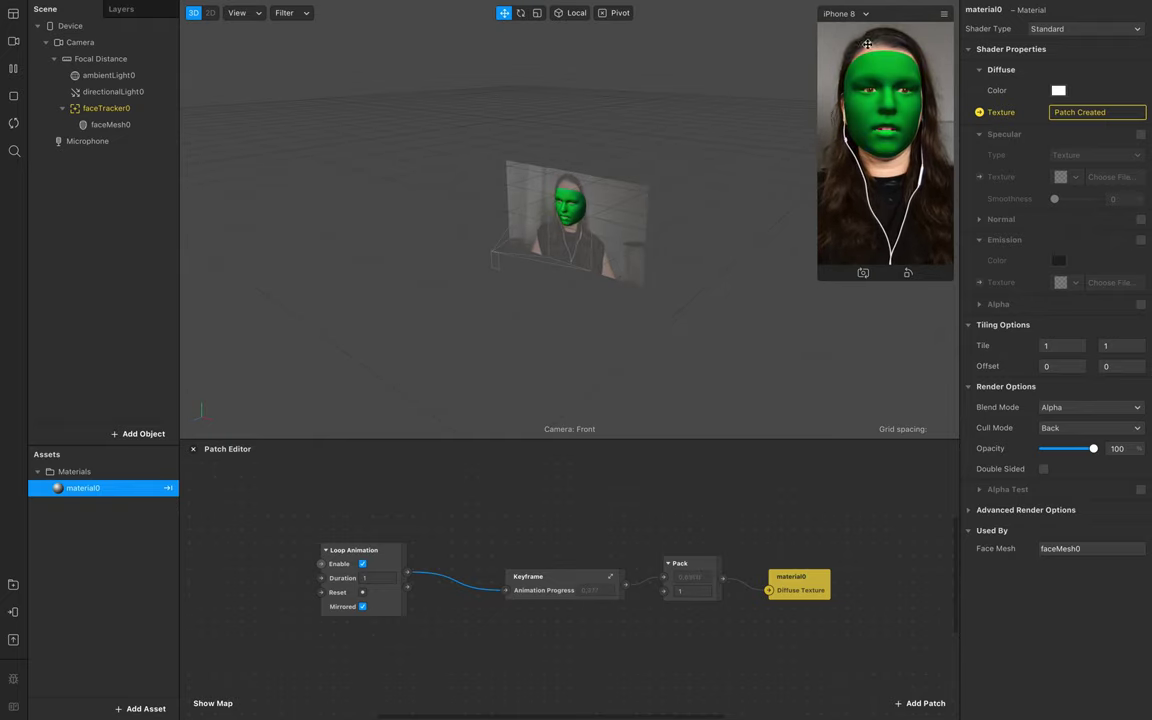
pyautogui.click(378, 578)
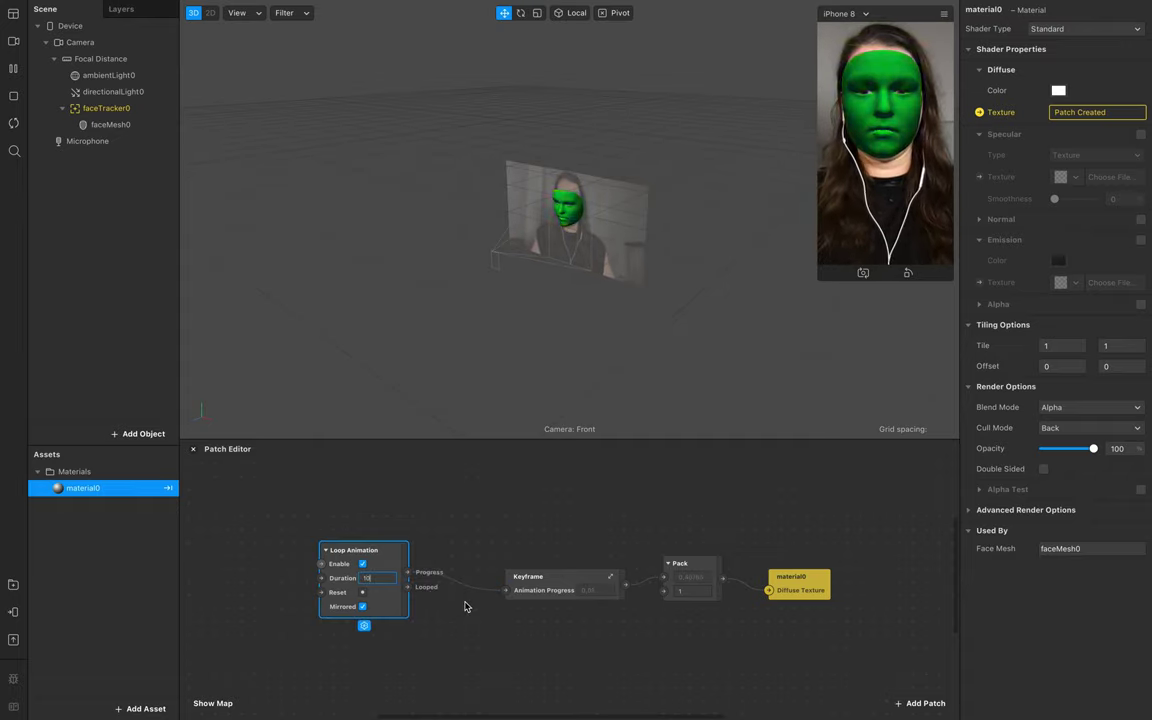
pyautogui.click(390, 598)
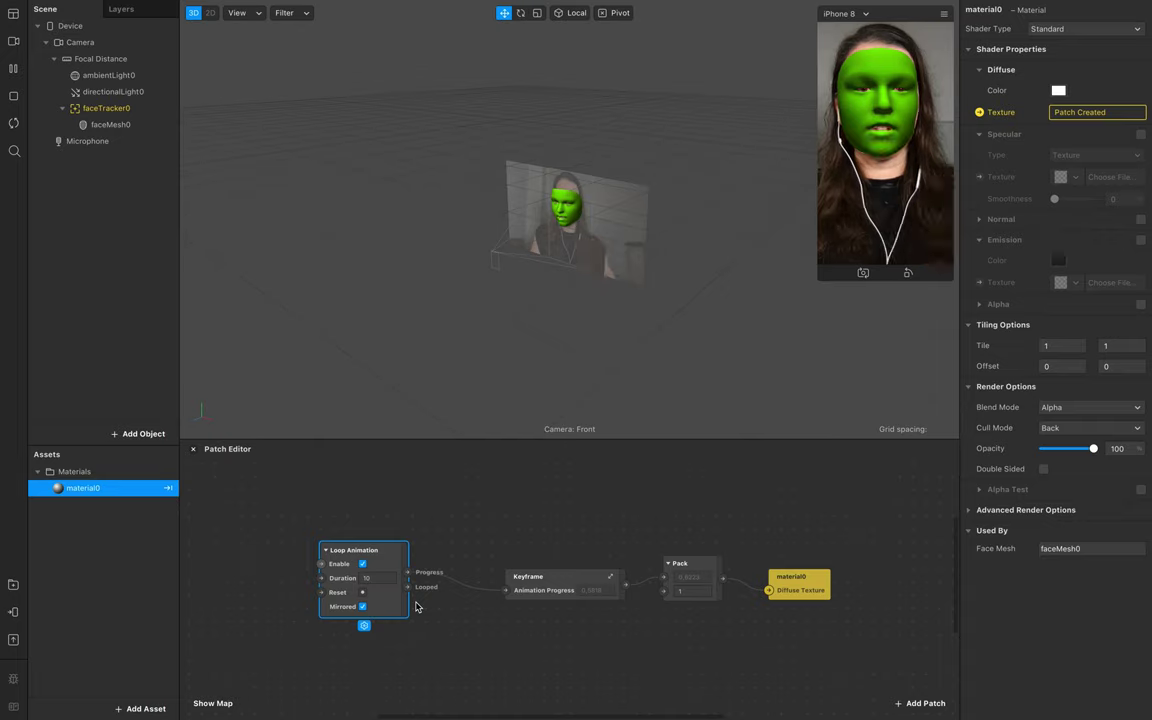
# - Remove the connection between the Loop Animation and Keyframe patches and delete faceMesh0 from the scene
pyautogui.click(481, 591)
pyautogui.press('Delete')
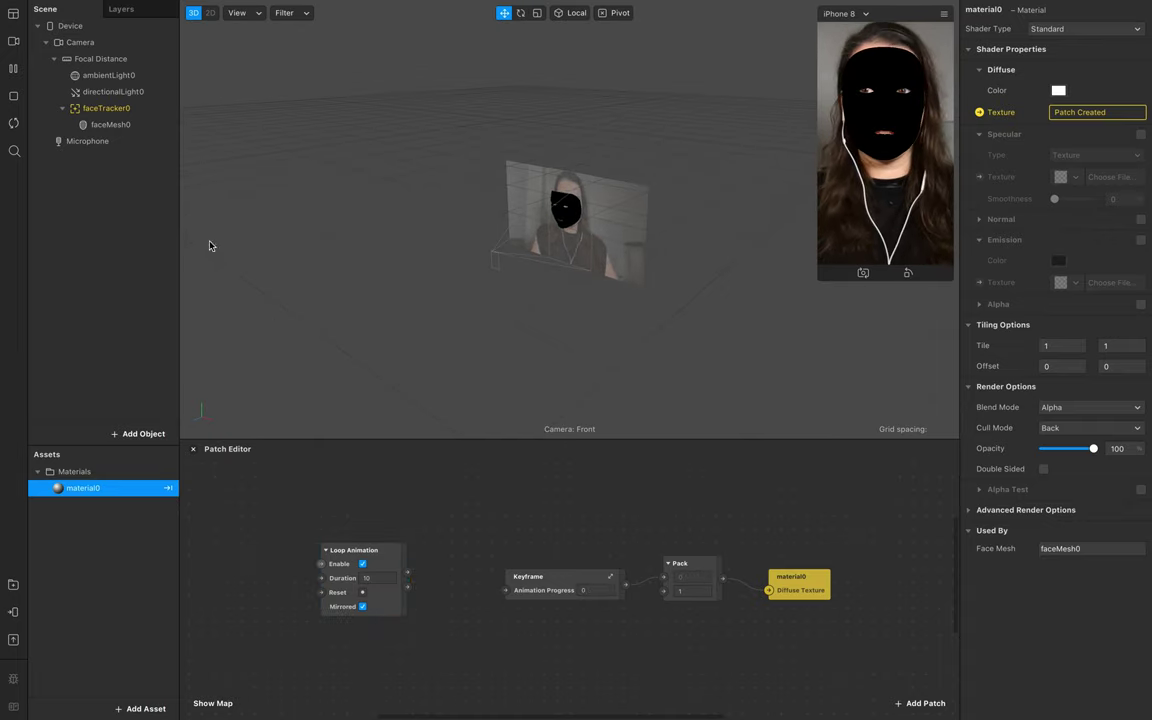
pyautogui.click(123, 124)
pyautogui.press('Delete')
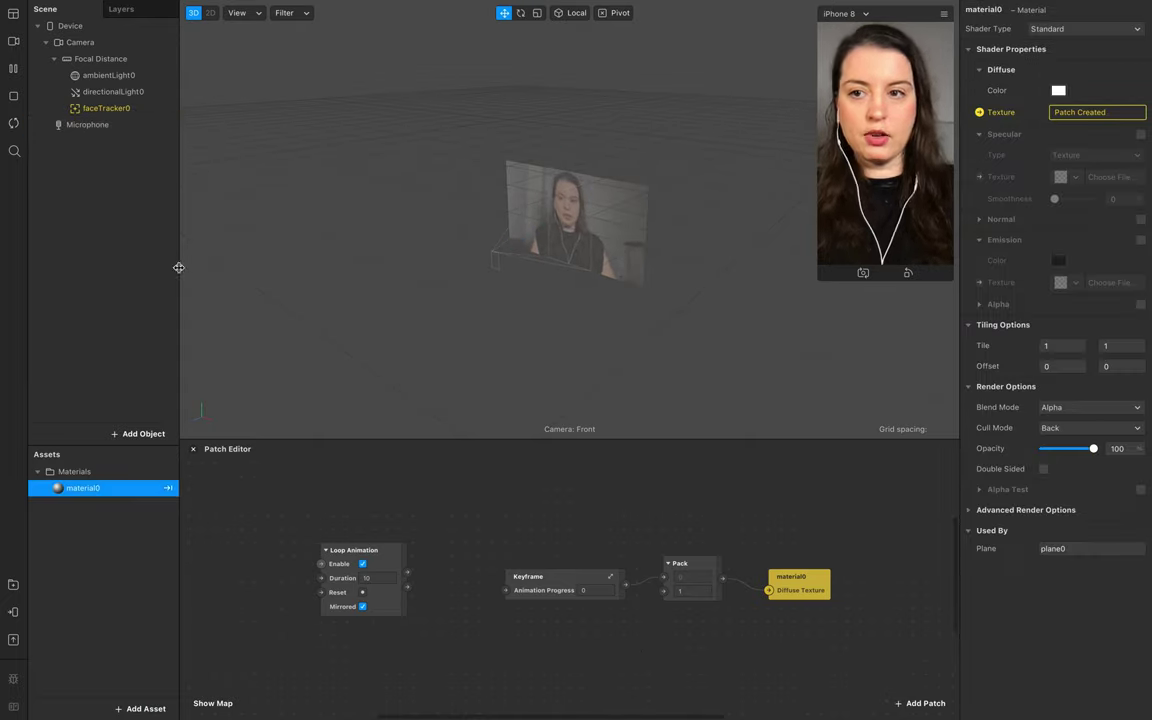
# - Insert a plane into the scene and assign material0 to it
pyautogui.click(120, 433)
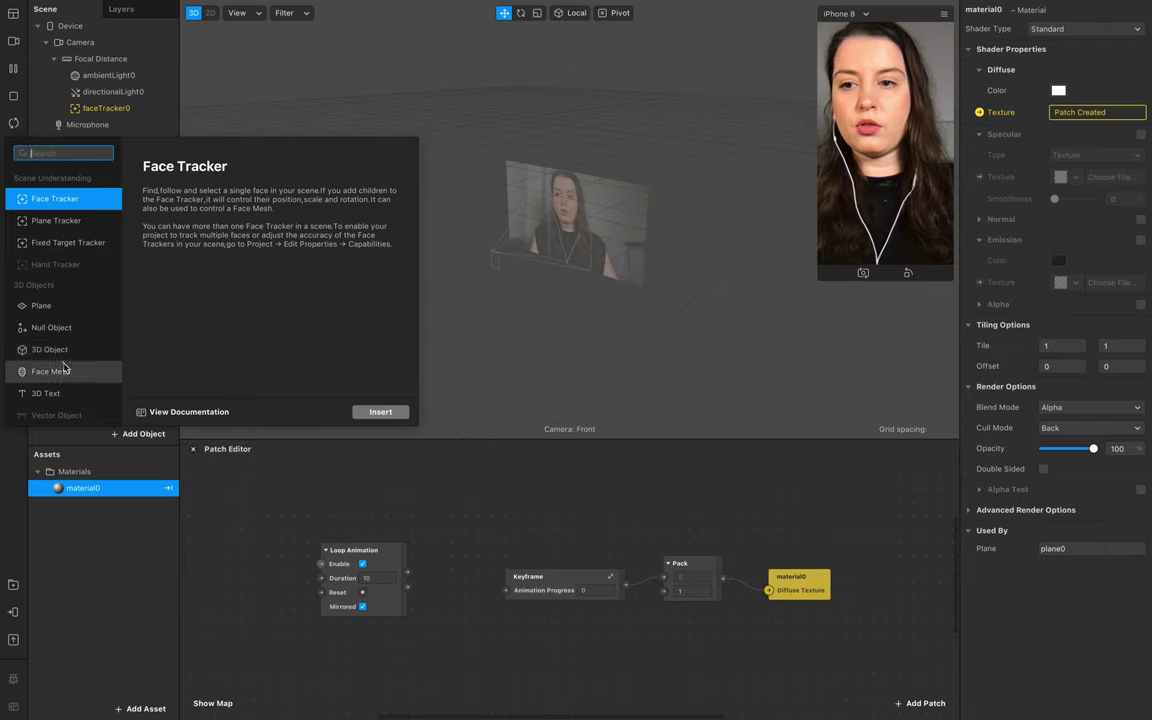
pyautogui.click(68, 308)
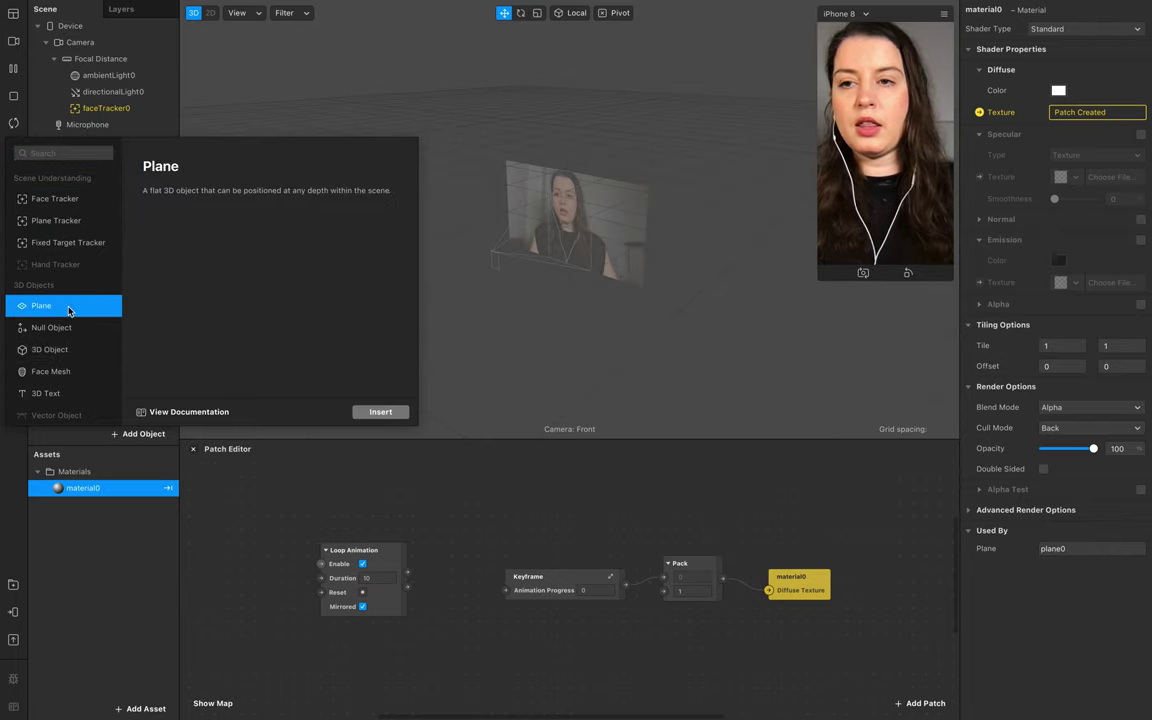
pyautogui.click(381, 411)
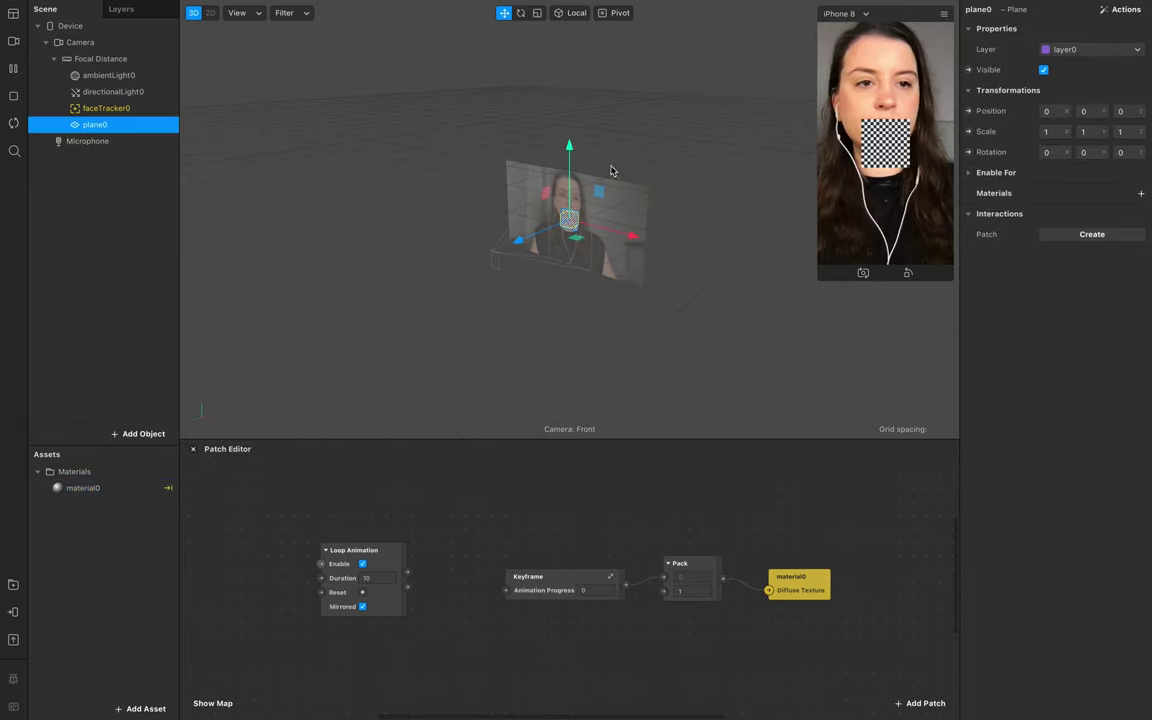
pyautogui.click(1141, 193)
pyautogui.click(990, 213)
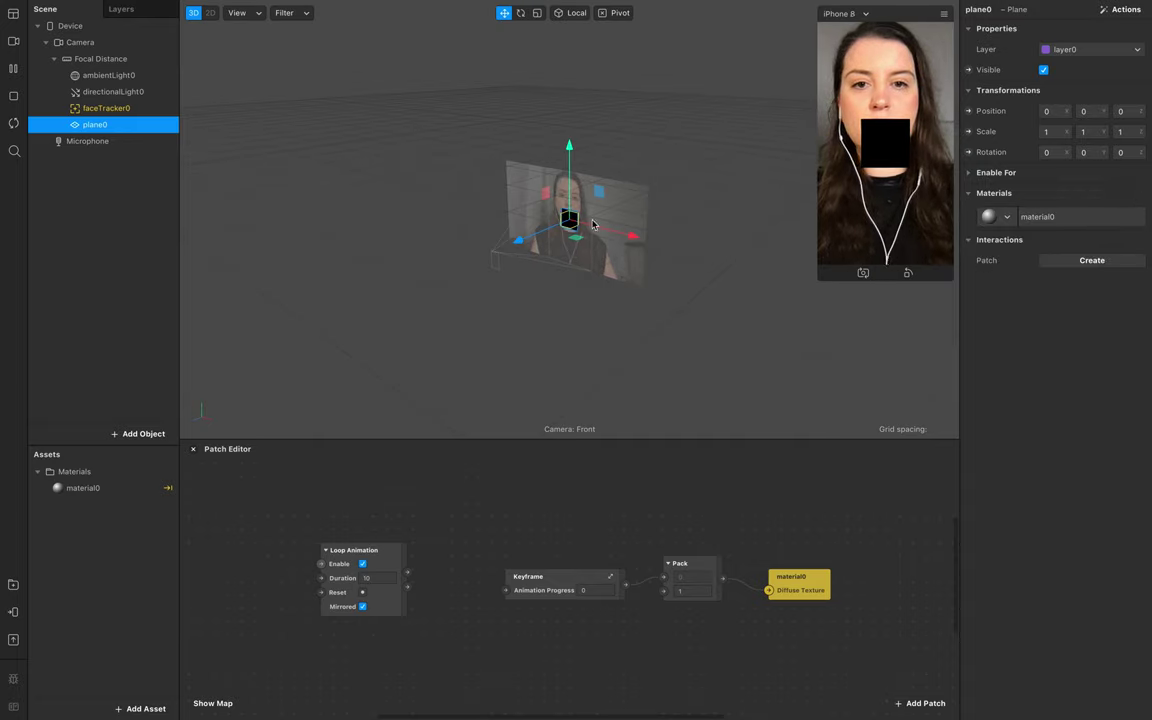
# - Reconnect the Loop Animation's Progress to the Keyframe patch, raise the Keyframe patch in the graph and lower plane0 to about Y -0.11
pyautogui.moveTo(397, 573); pyautogui.dragTo(506, 590)
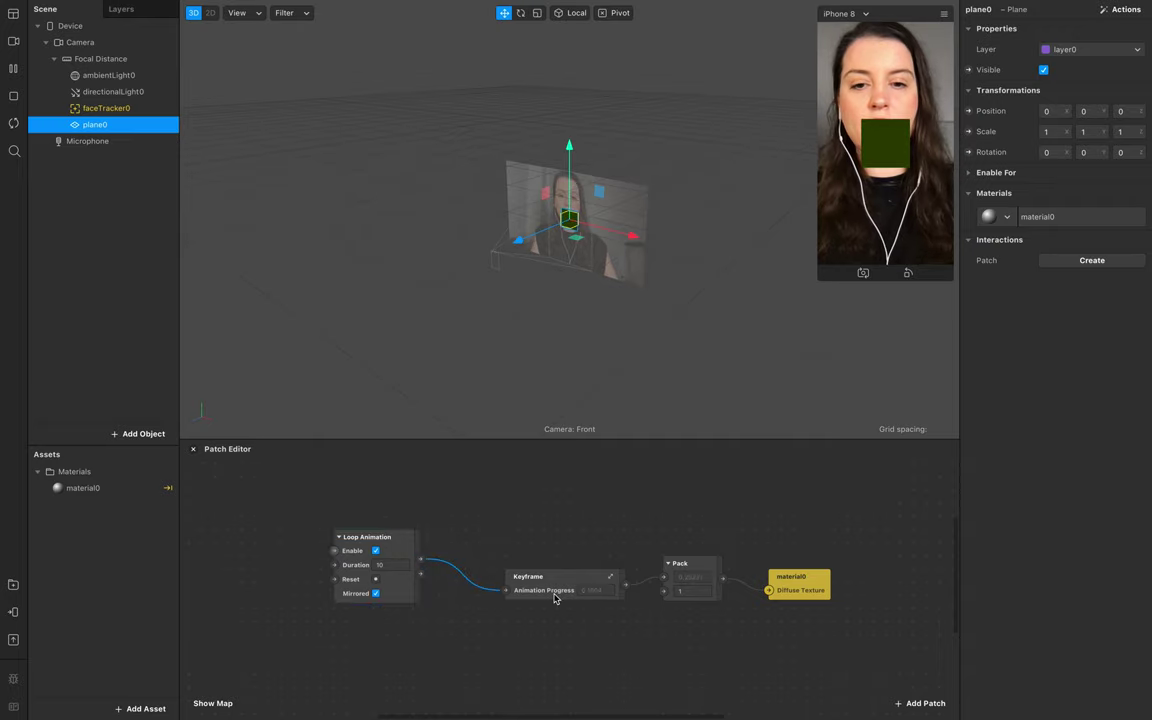
pyautogui.moveTo(557, 580); pyautogui.dragTo(530, 500)
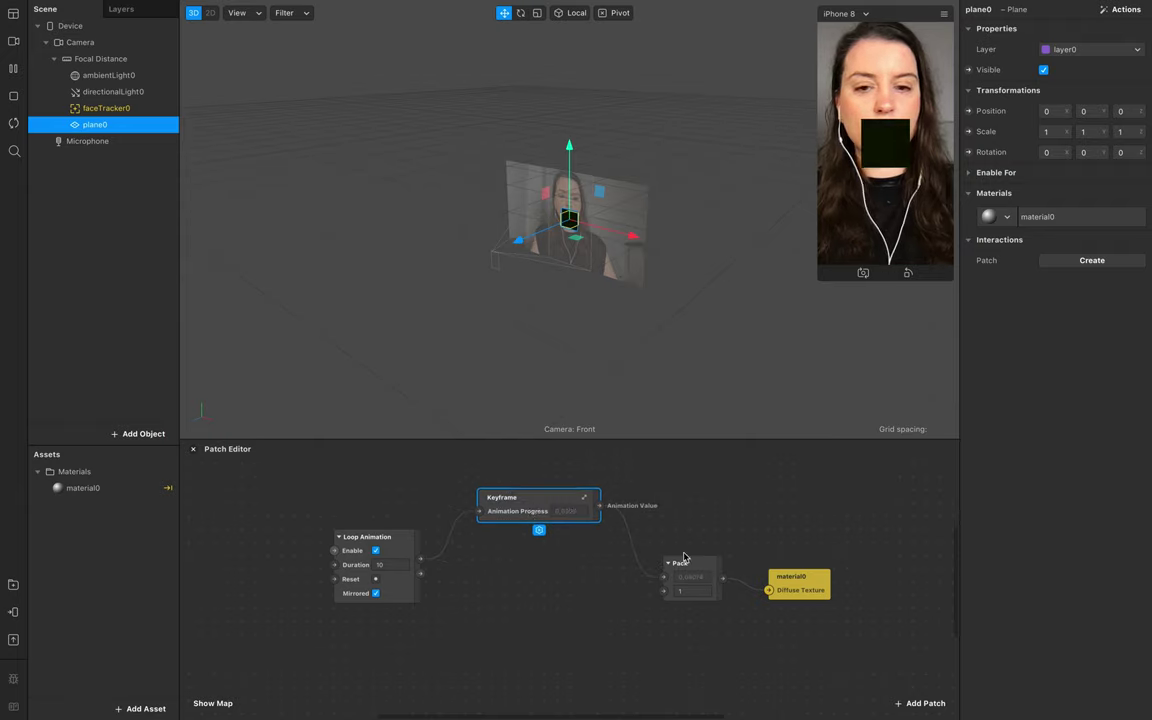
pyautogui.moveTo(568, 180); pyautogui.dragTo(568, 200)
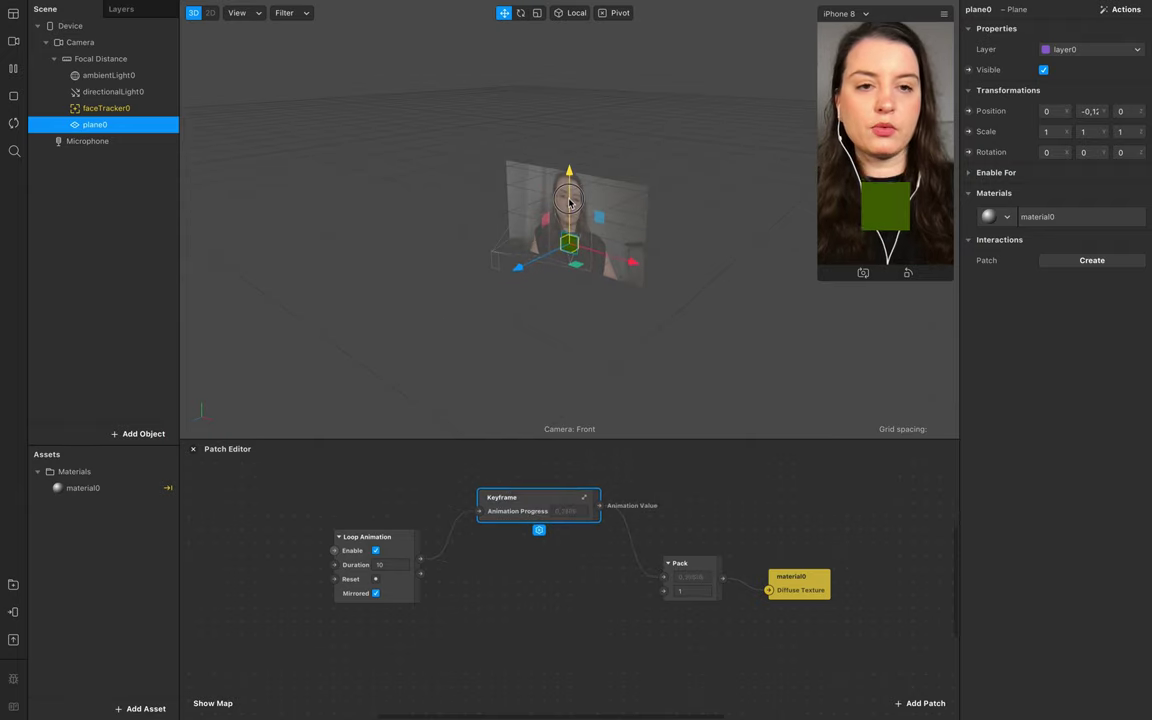
# - Line up the Pack, material0 and Loop Animation patches with the Keyframe patch
pyautogui.moveTo(670, 584); pyautogui.dragTo(672, 531)
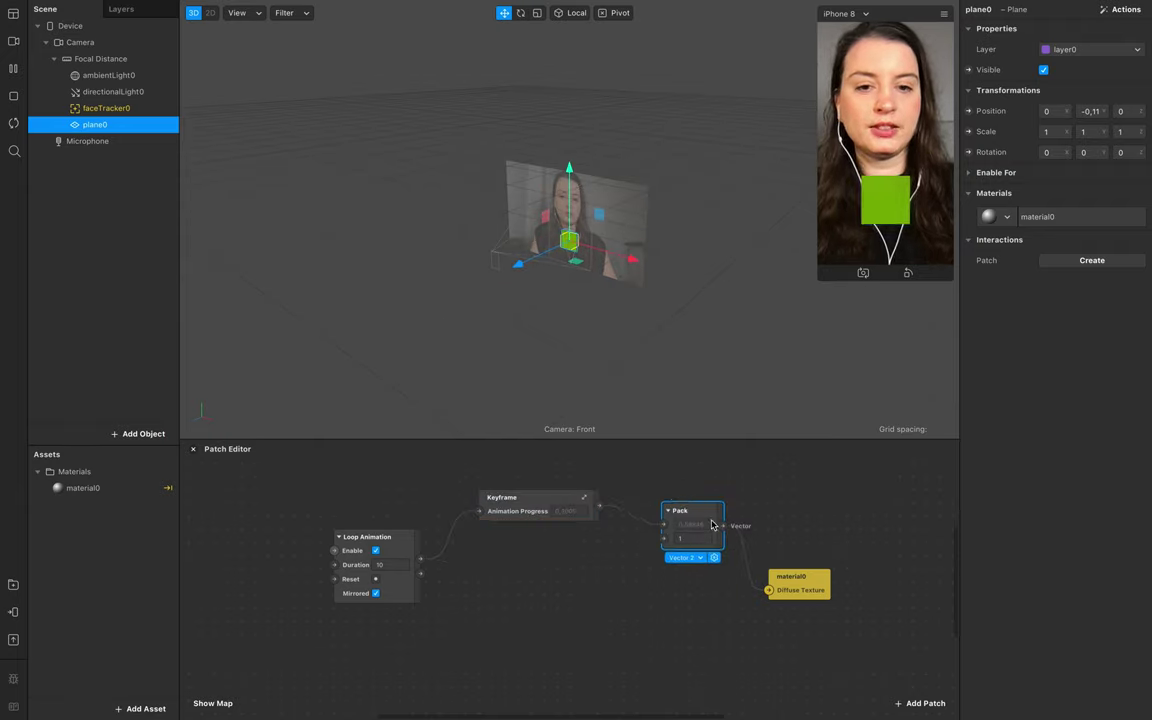
pyautogui.moveTo(795, 585); pyautogui.dragTo(797, 506)
pyautogui.moveTo(393, 545); pyautogui.dragTo(398, 514)
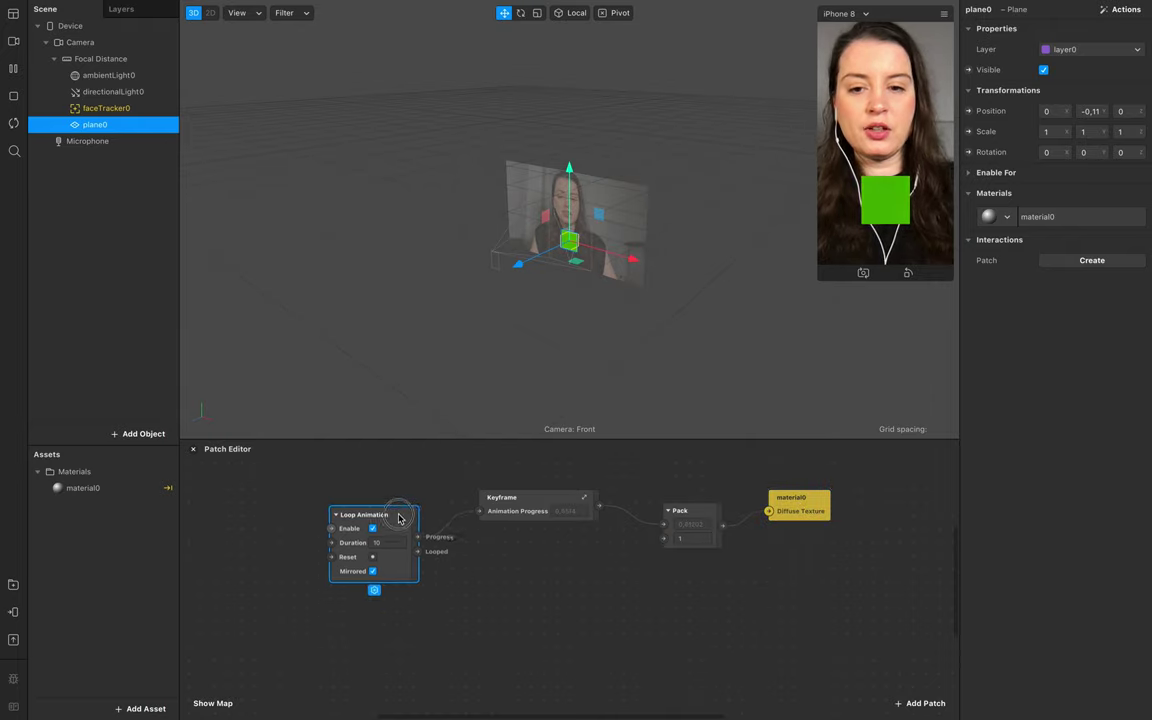
# - Add a second Keyframe patch driven by the Loop Animation's Progress and place it below the first Keyframe patch
pyautogui.scroll(-5, 501, 606)
pyautogui.scroll(2, 501, 606)
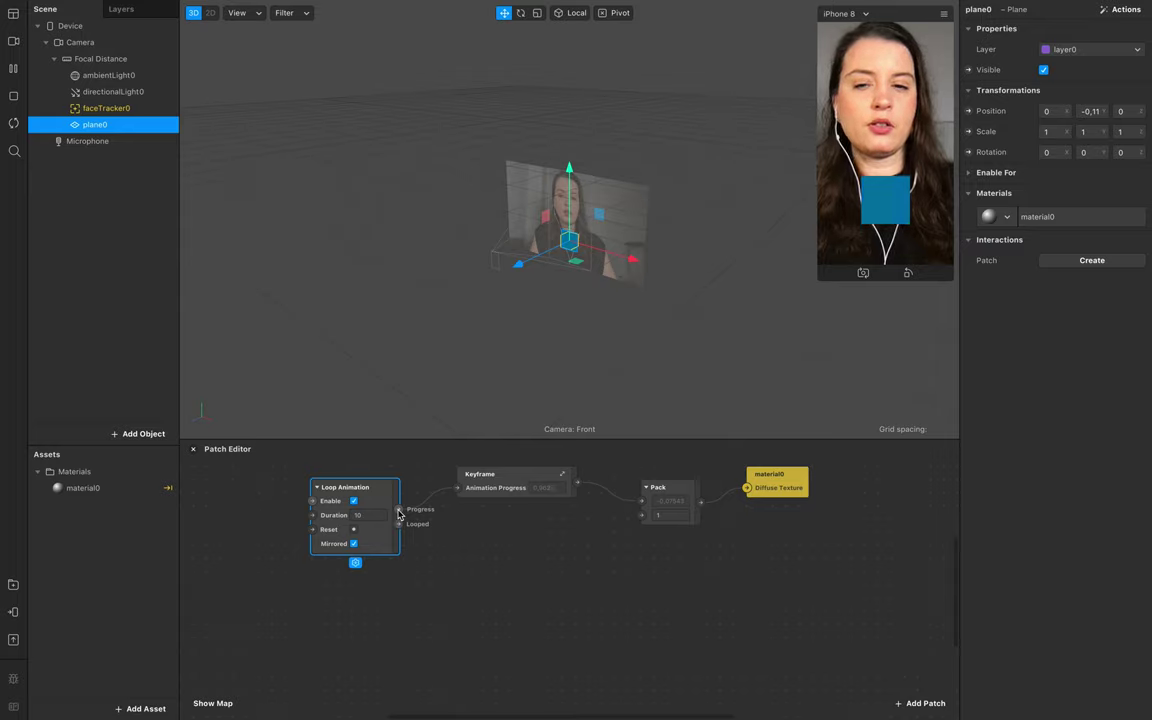
pyautogui.moveTo(398, 514); pyautogui.dragTo(486, 572)
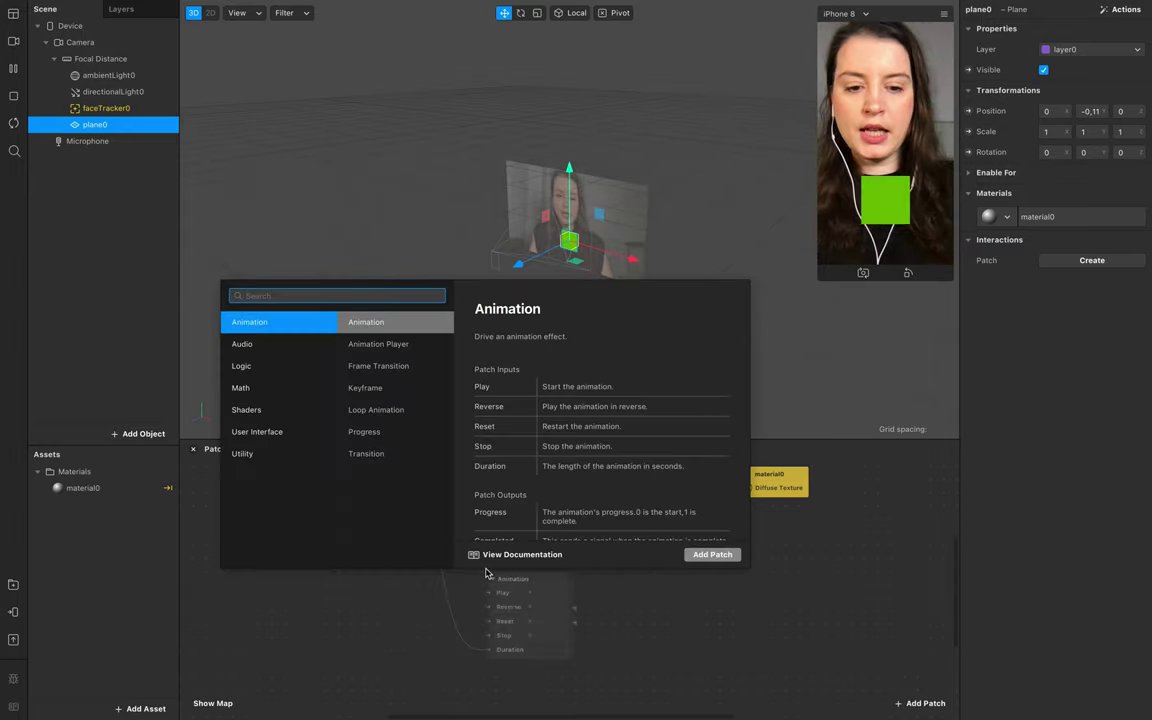
pyautogui.write('key')
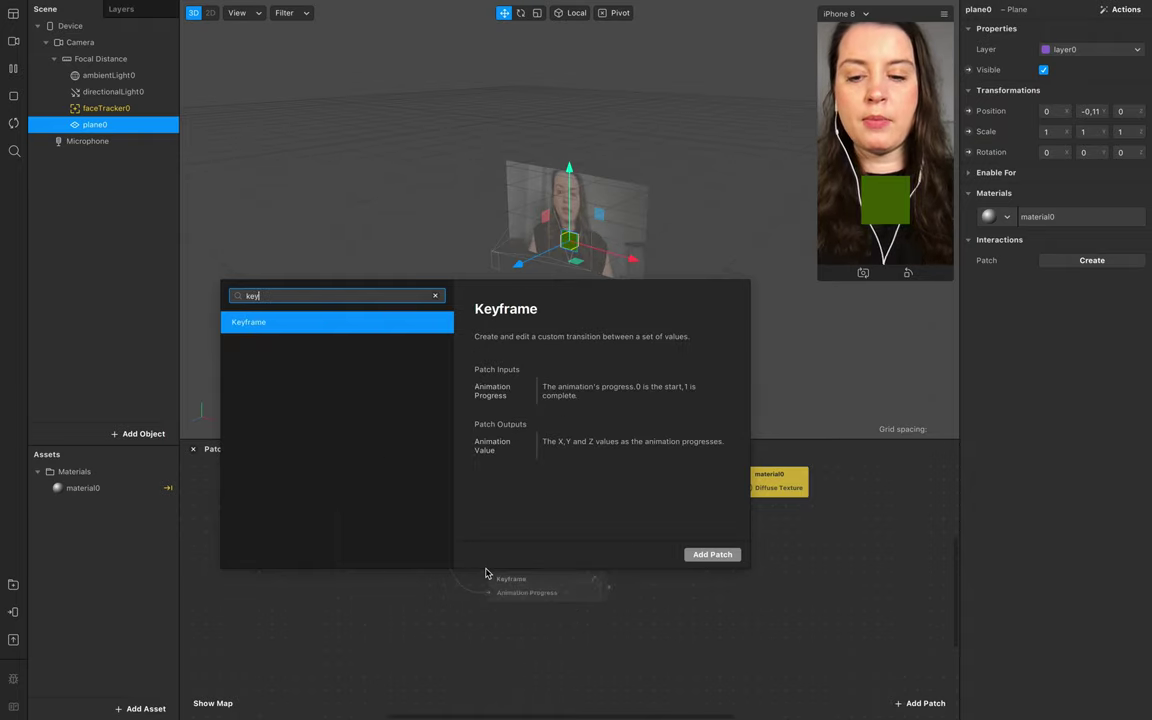
pyautogui.press('Return')
pyautogui.moveTo(583, 580); pyautogui.dragTo(540, 572)
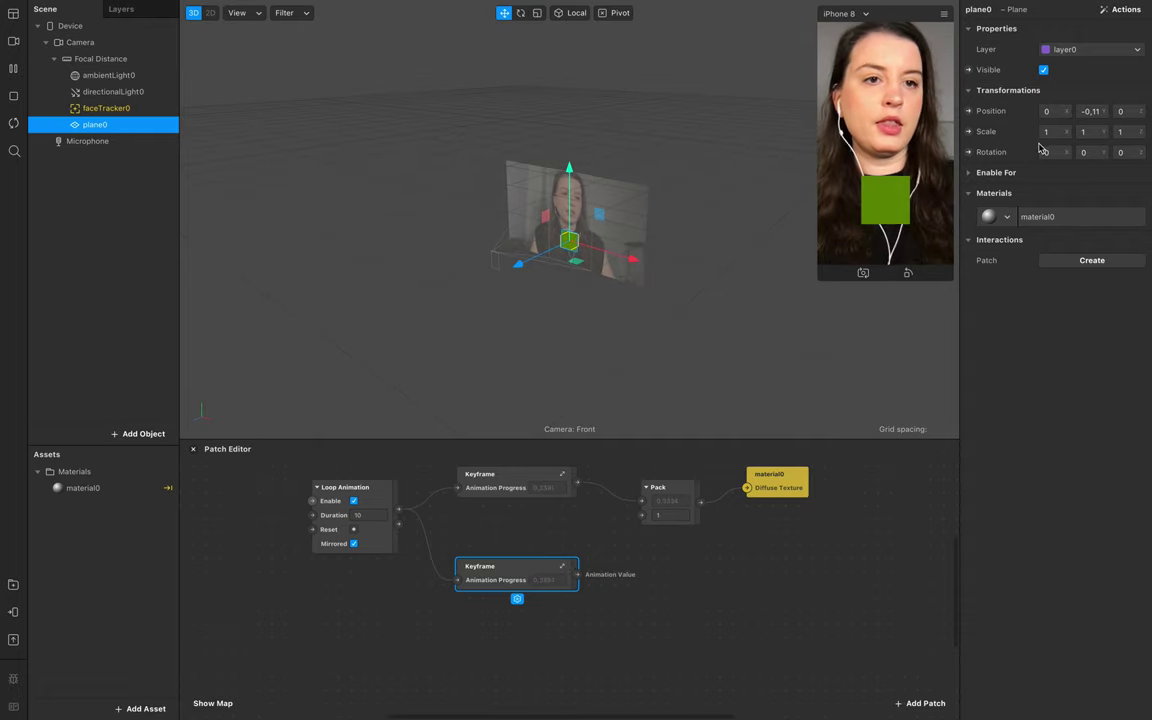
# - Create a 3D Position patch for plane0 and connect the second Keyframe patch's Animation Value to it
pyautogui.click(969, 112)
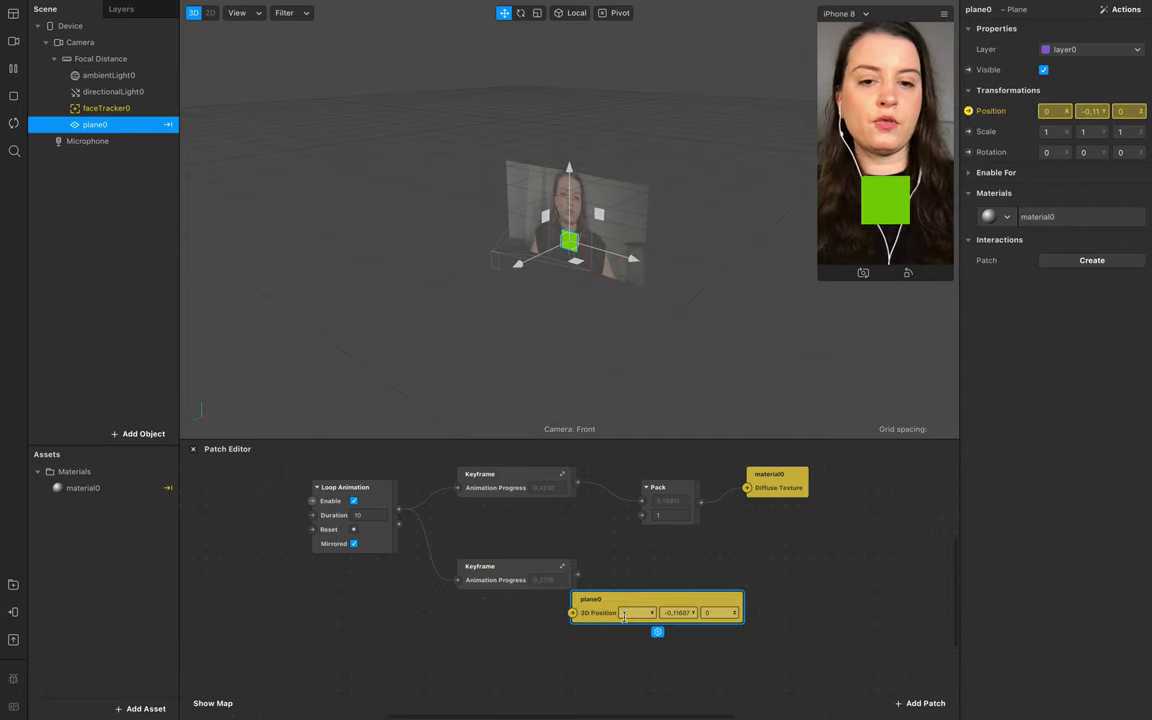
pyautogui.moveTo(634, 597); pyautogui.dragTo(743, 572)
pyautogui.moveTo(577, 580); pyautogui.dragTo(720, 557)
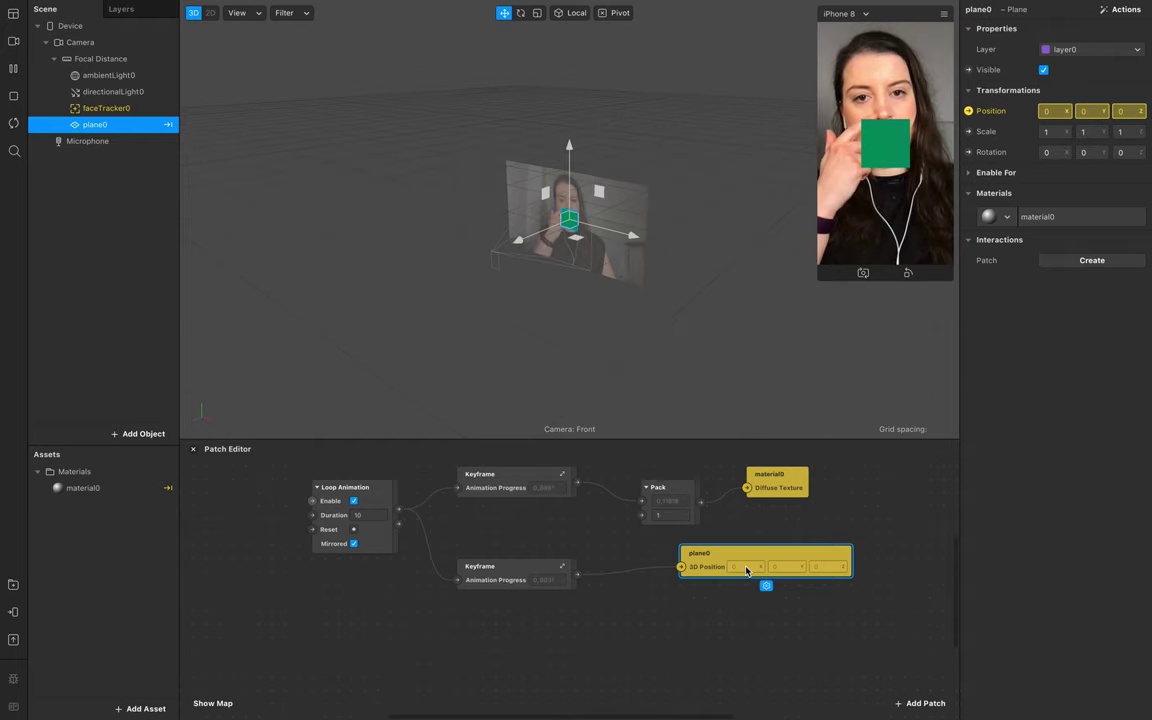
# - Open the second Keyframe patch's timeline and set the X value at frame 60 to 0.5
pyautogui.click(562, 568)
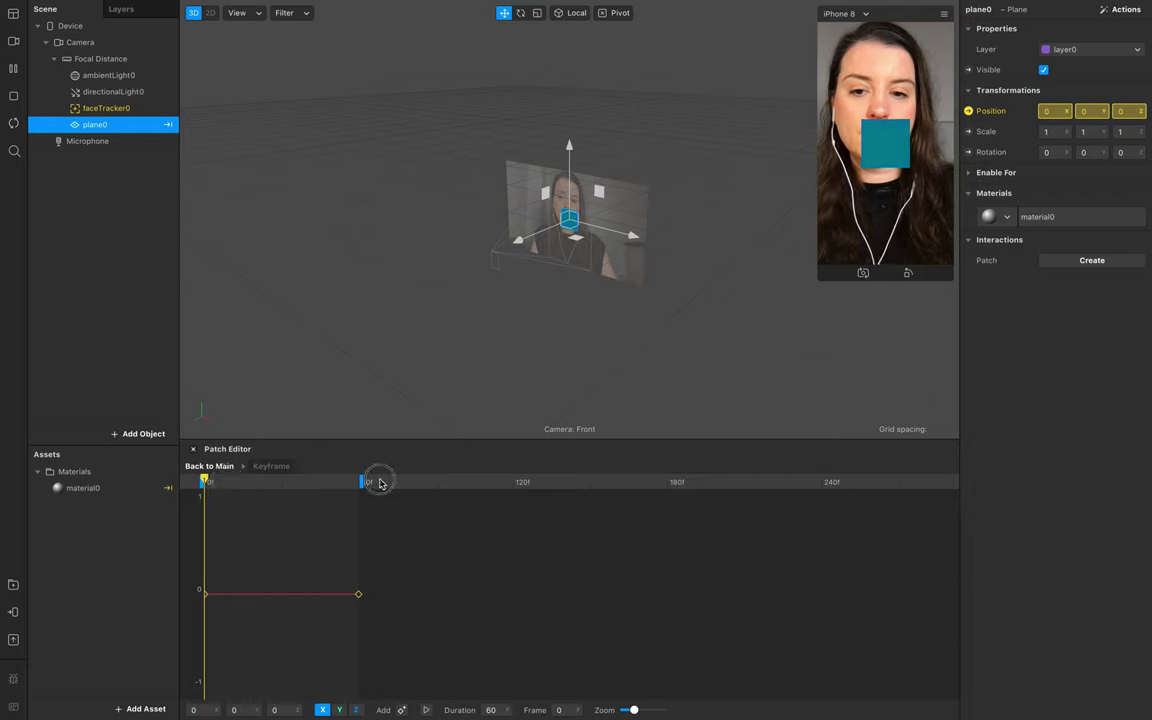
pyautogui.moveTo(206, 481); pyautogui.dragTo(361, 481)
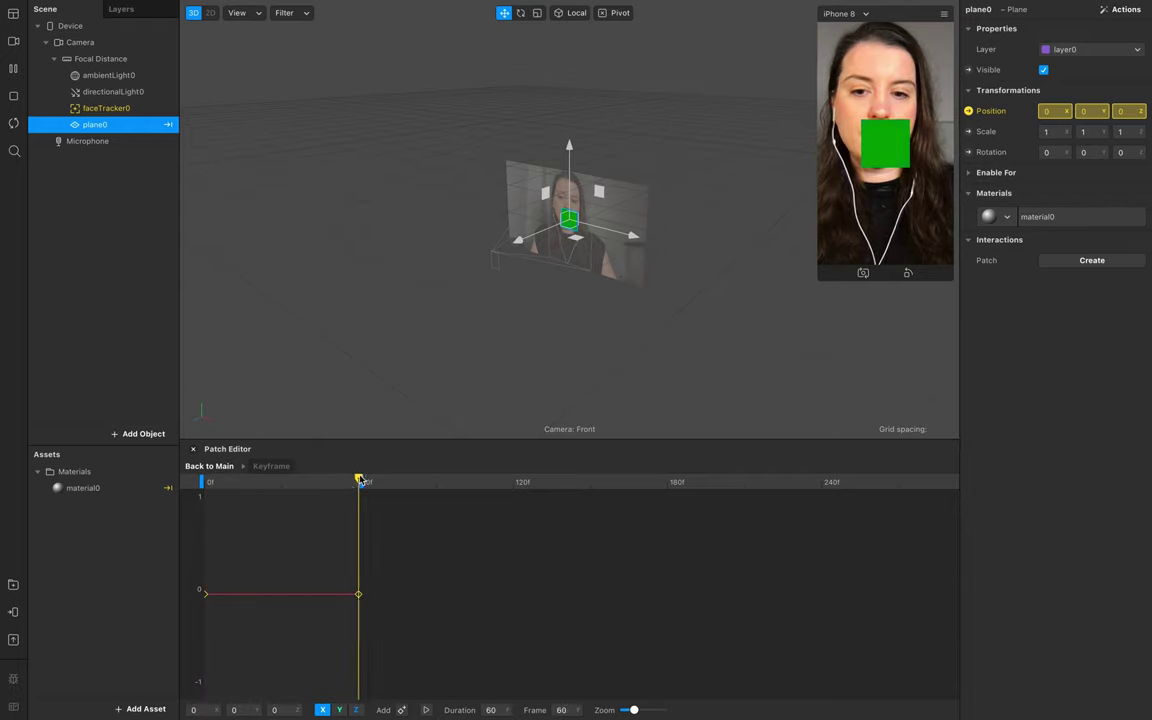
pyautogui.click(193, 710)
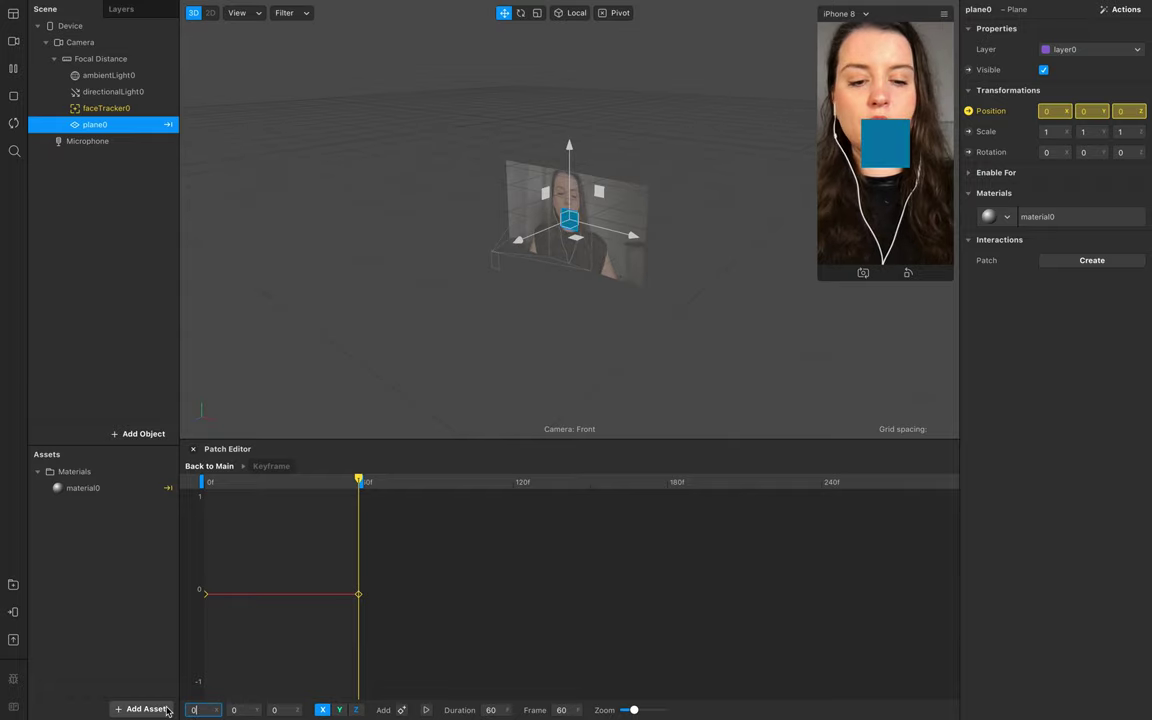
pyautogui.click(240, 709)
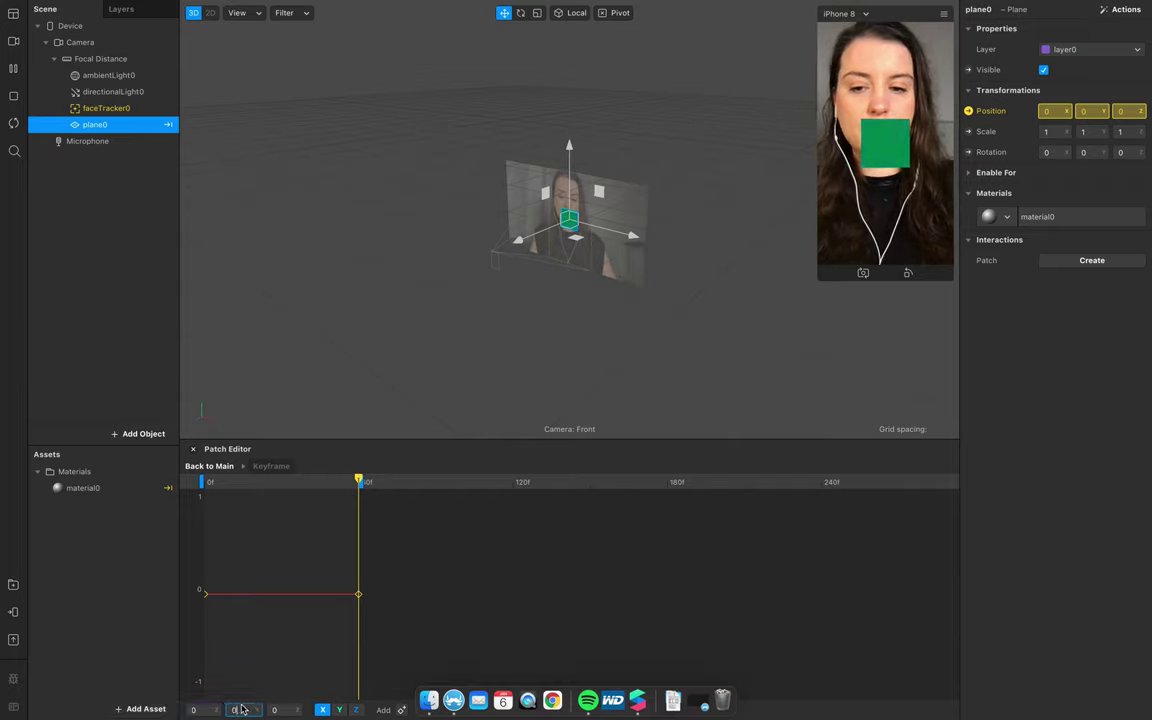
pyautogui.click(207, 710)
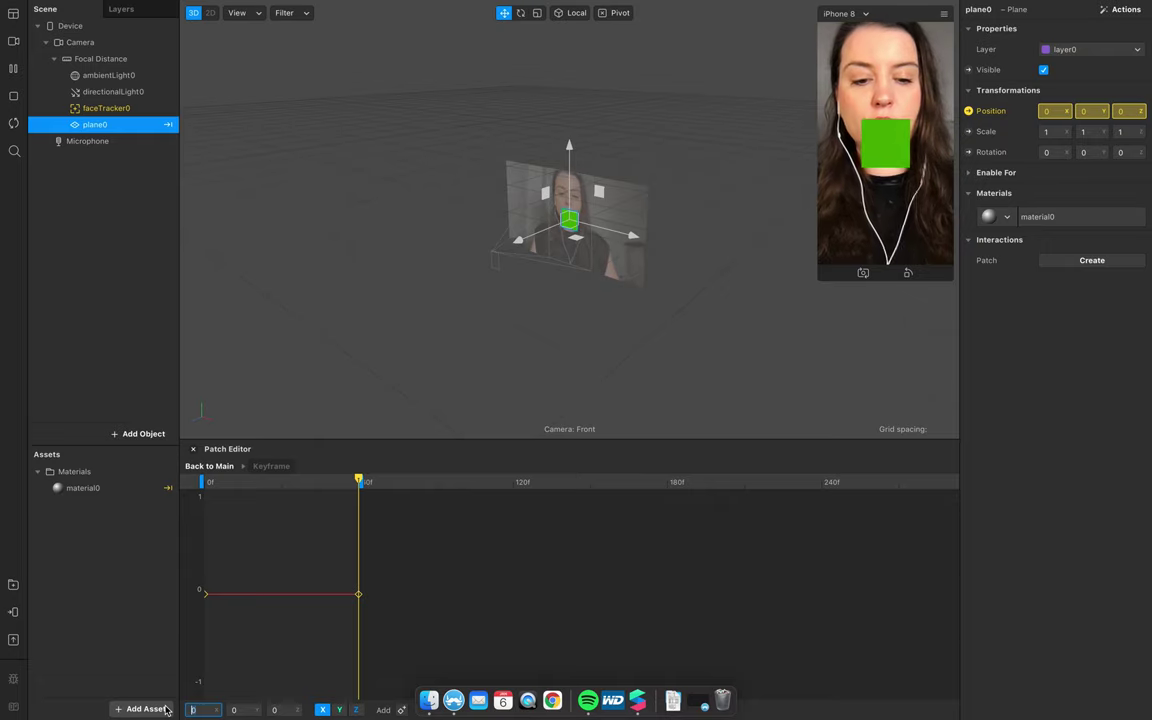
pyautogui.press('BackSpace')
pyautogui.write('5')
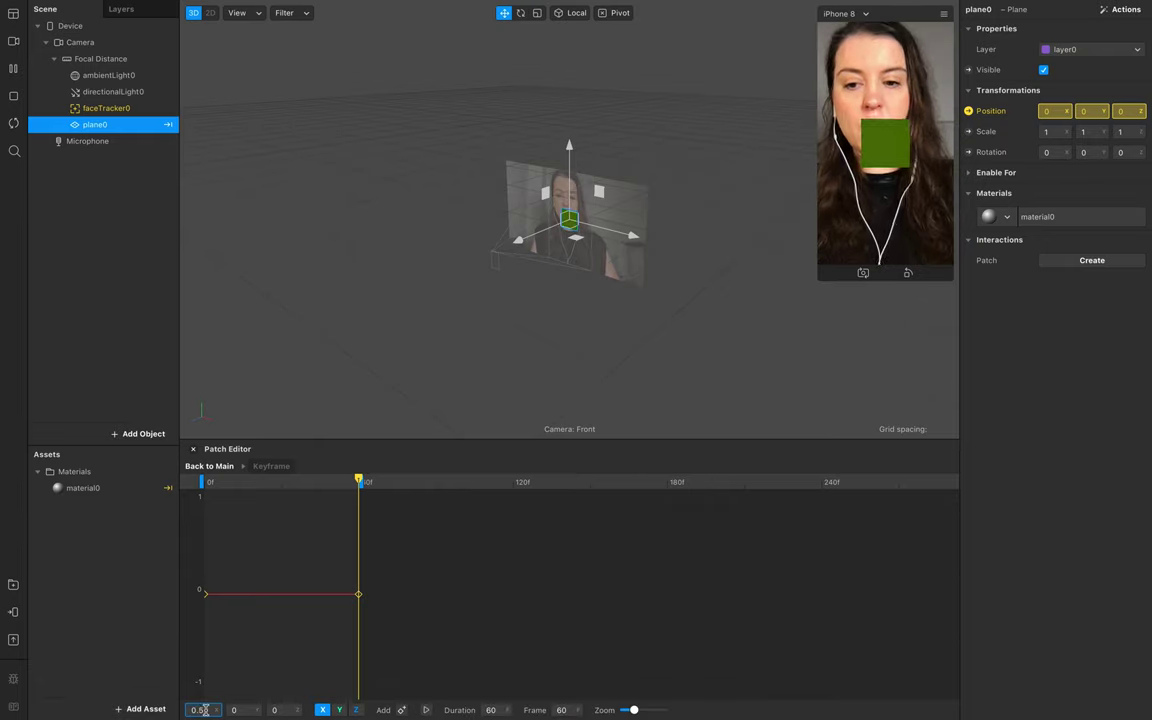
pyautogui.press('Return')
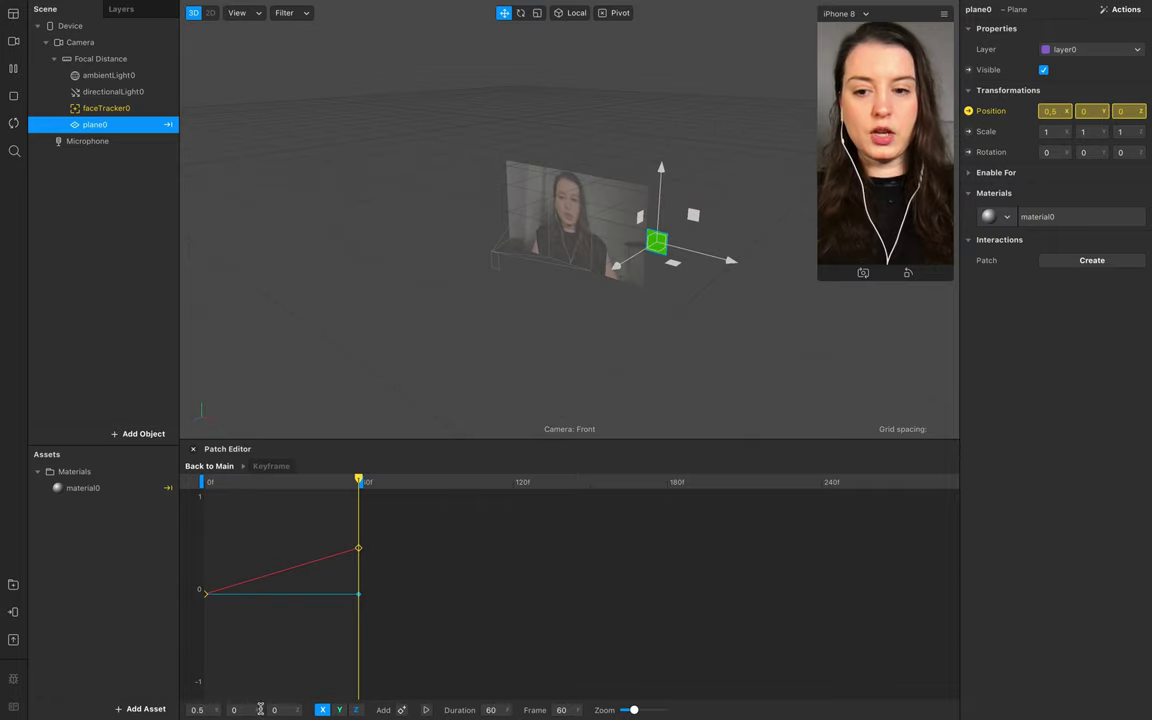
# - Try X values of 0.25 and 0.15 for the keyframe at frame 60
pyautogui.click(197, 709)
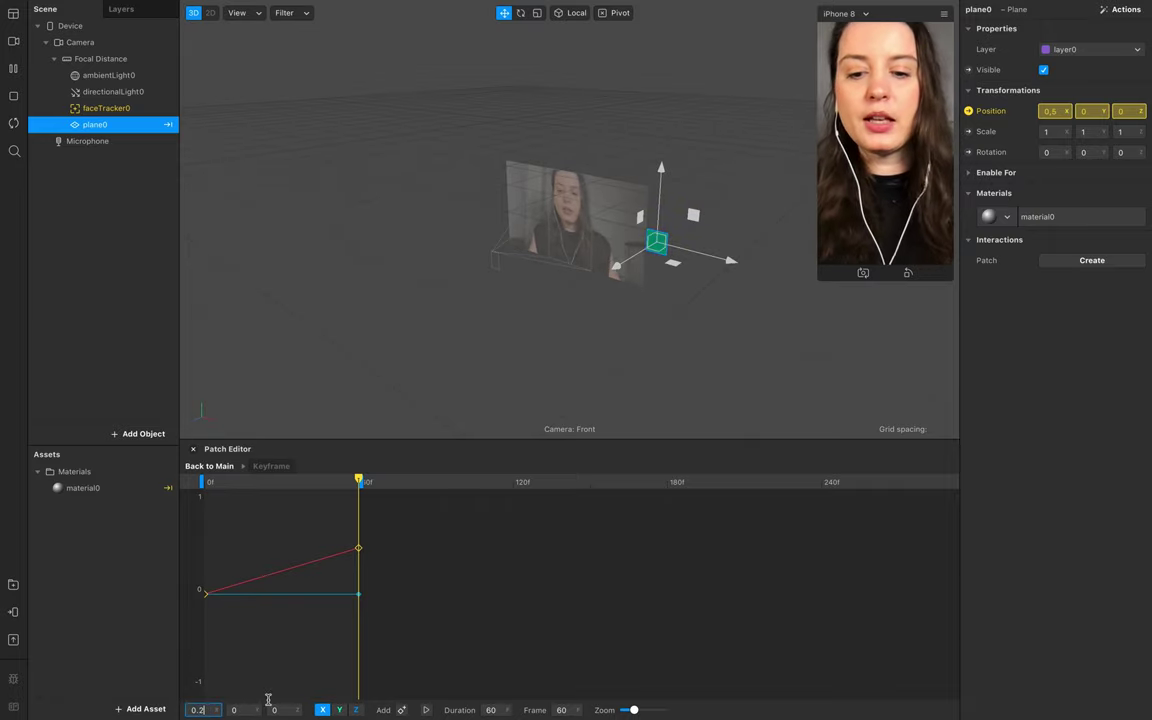
pyautogui.press('BackSpace')
pyautogui.write('25')
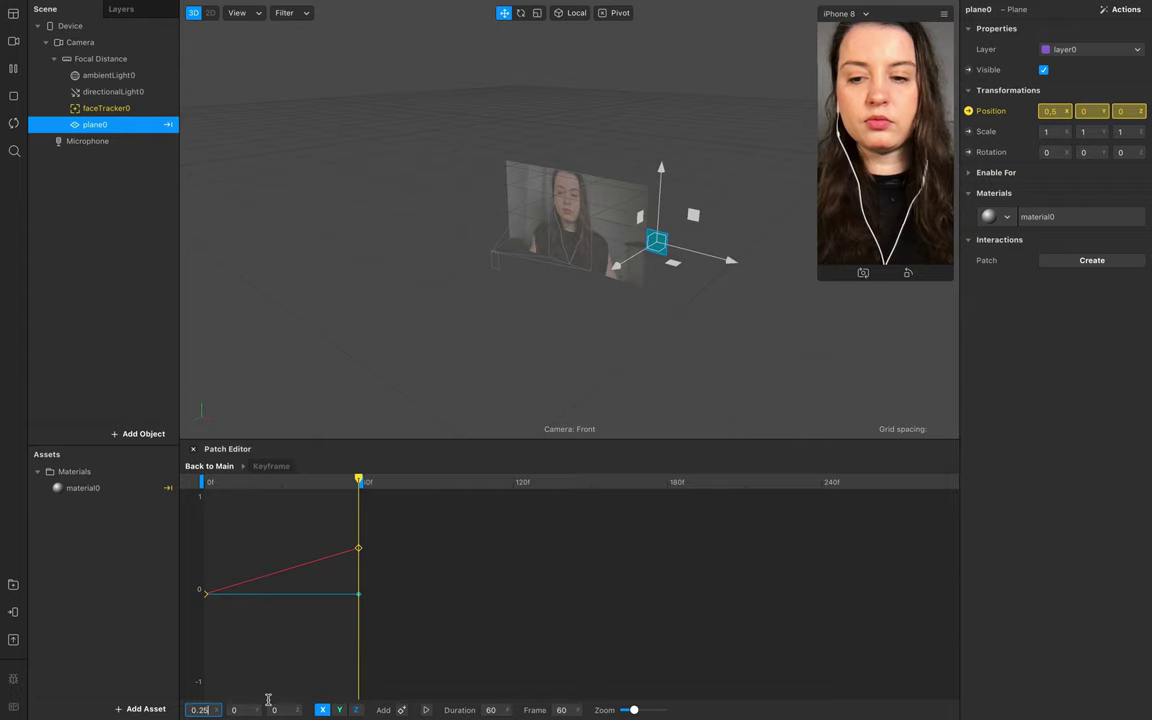
pyautogui.press('Return')
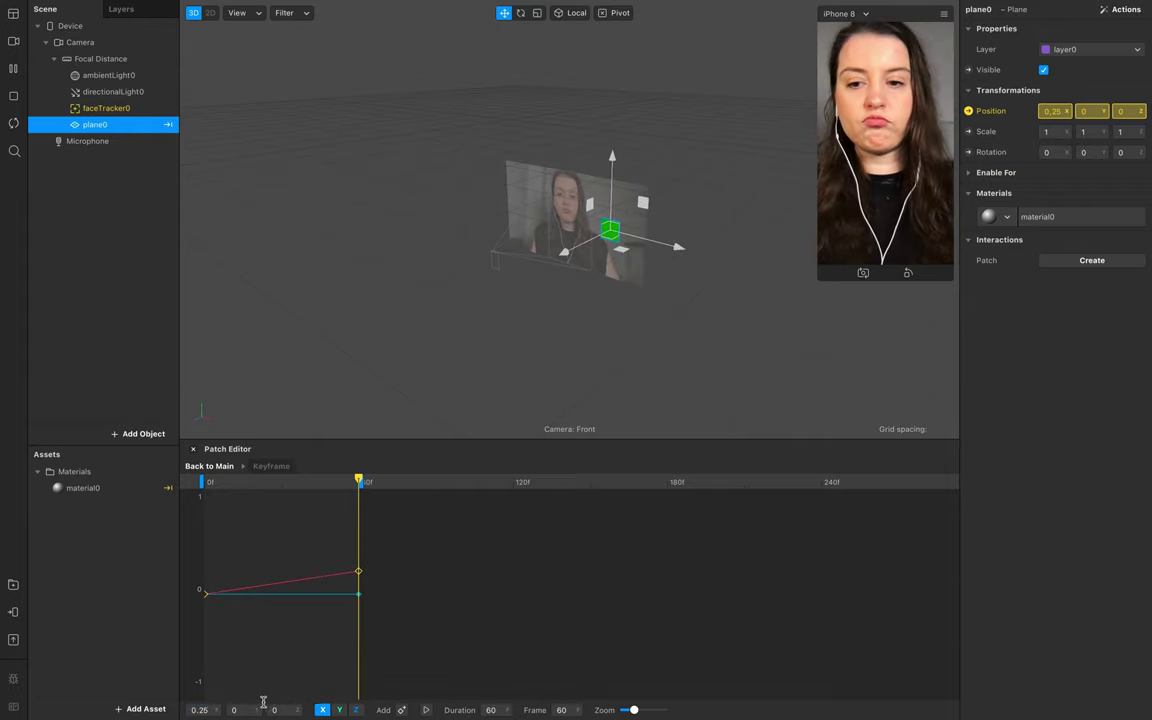
pyautogui.click(204, 709)
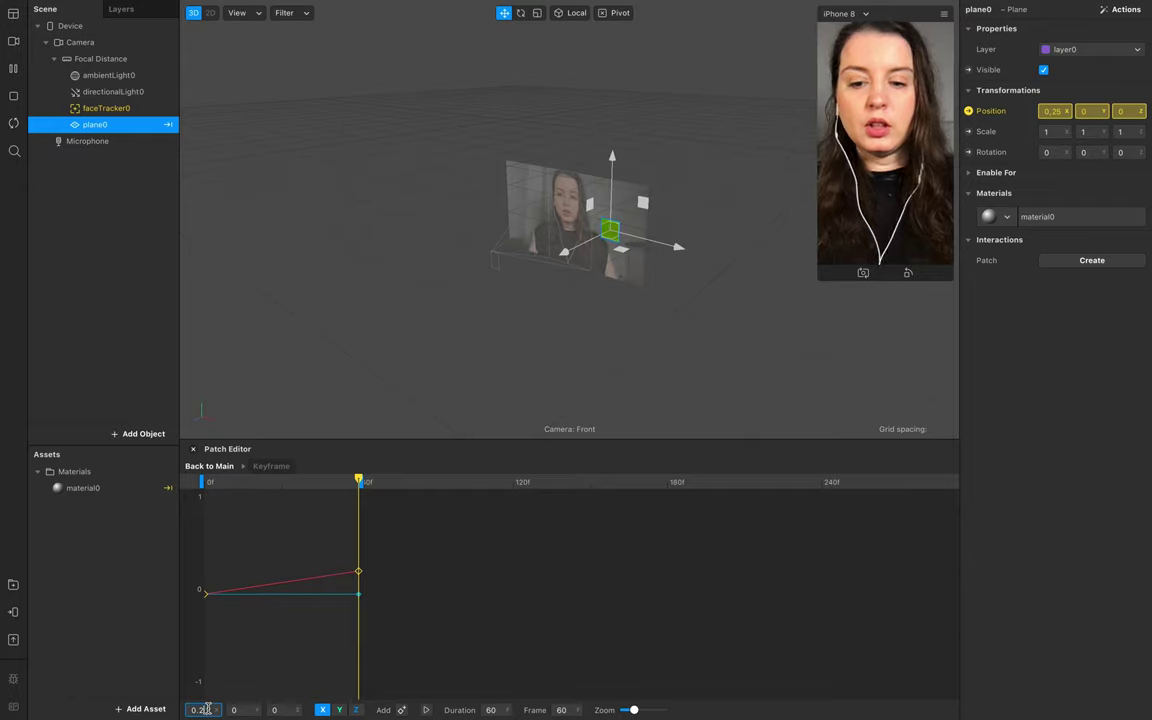
pyautogui.write('.15')
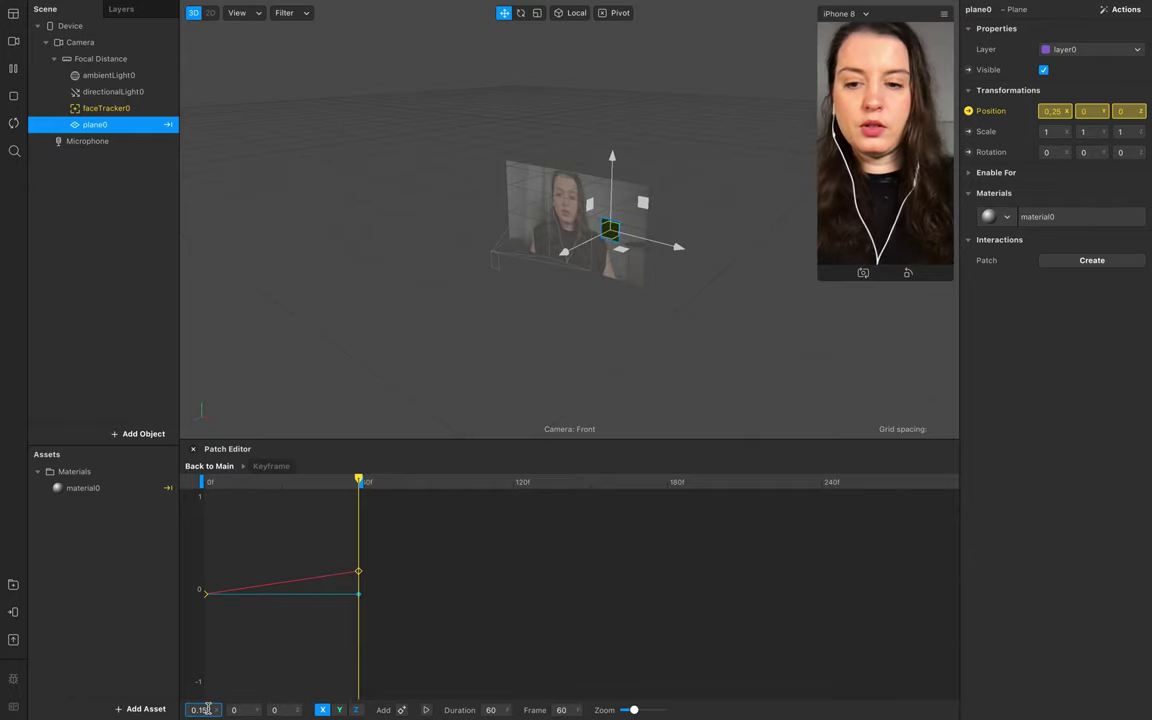
pyautogui.press('Return')
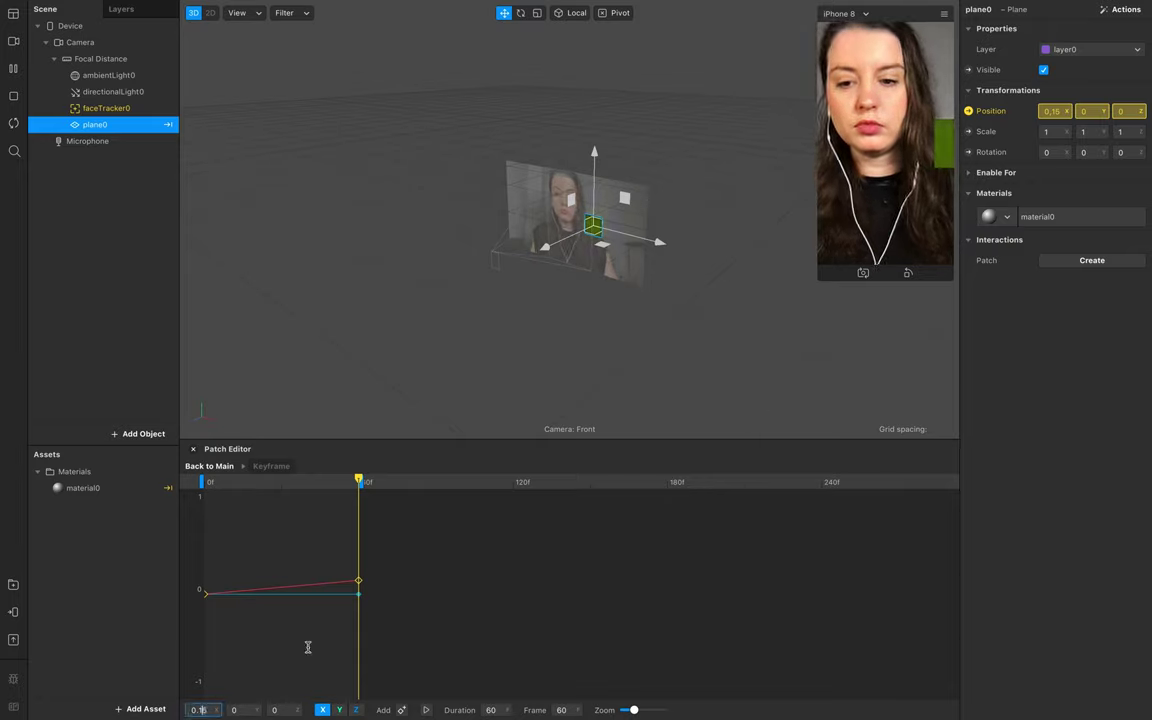
# - Set both the X and Y values of the keyframe at frame 60 to 0.1
pyautogui.press('Return')
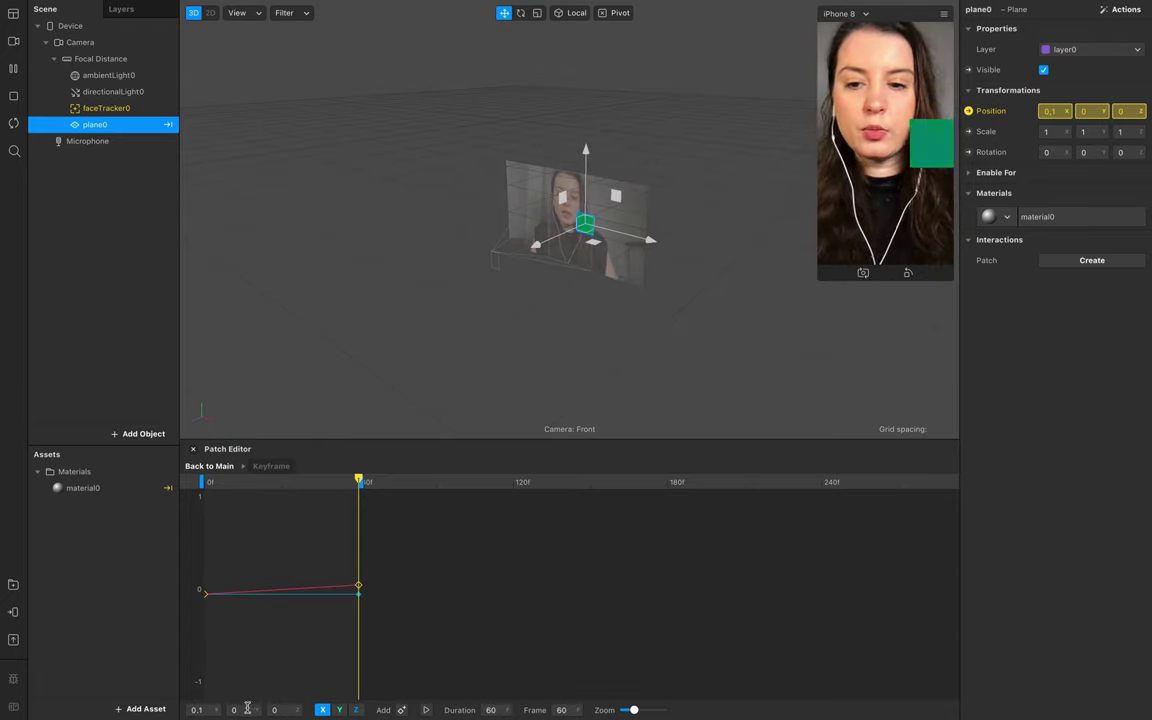
pyautogui.click(247, 709)
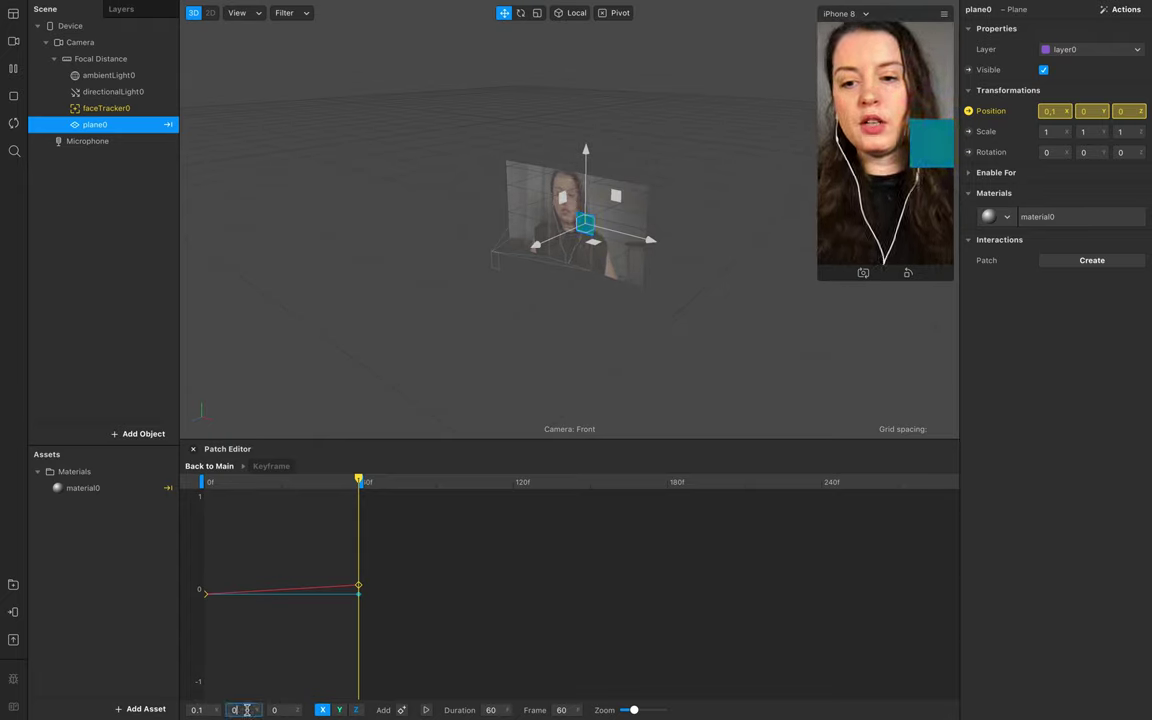
pyautogui.write('.')
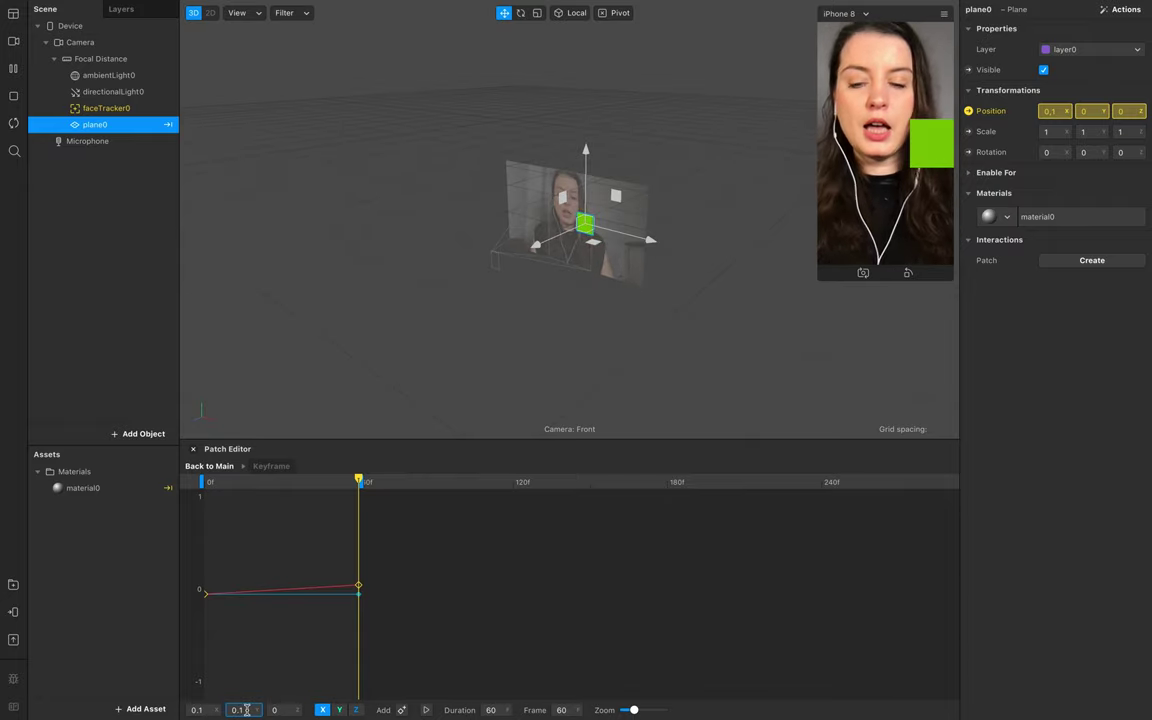
pyautogui.write('1')
pyautogui.press('Return')
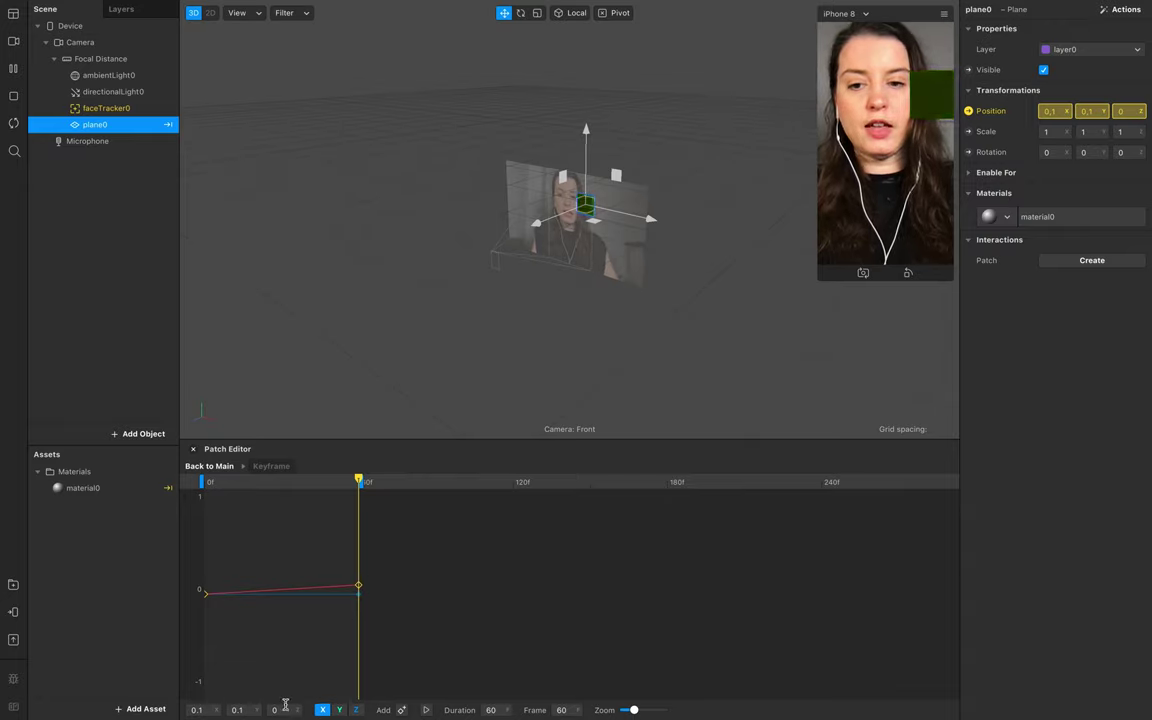
# - Try a Z value of 0.2 at frame 60 and change it to -0.2
pyautogui.click(283, 709)
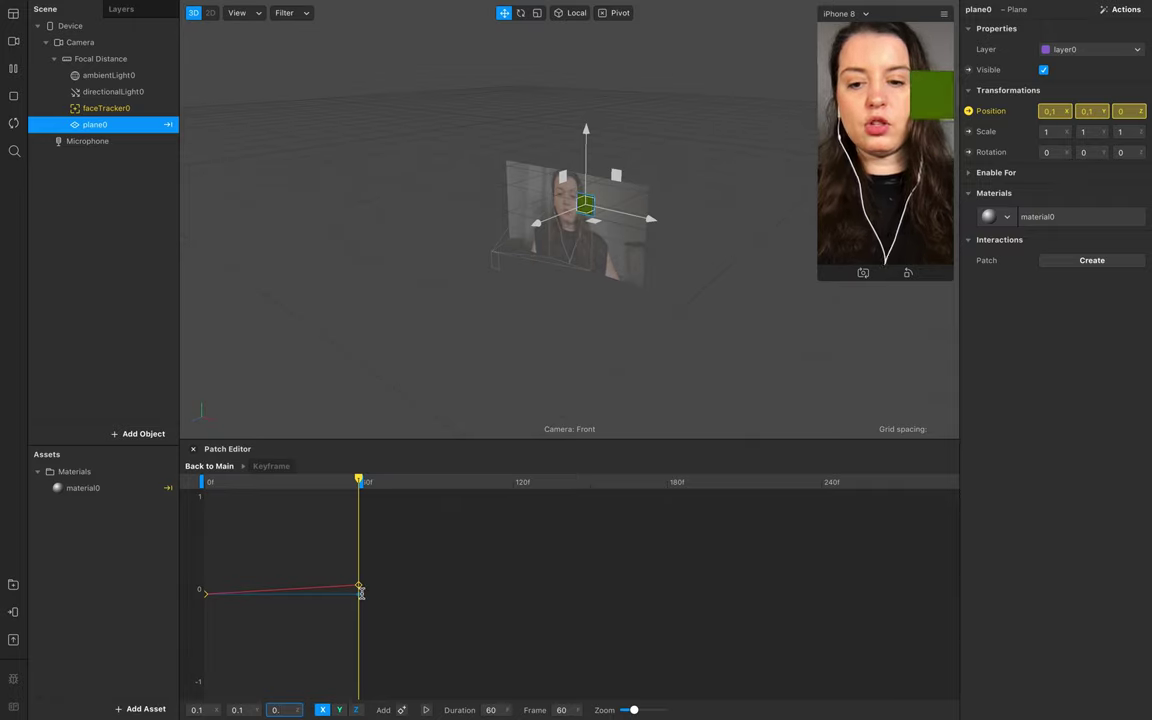
pyautogui.press('Return')
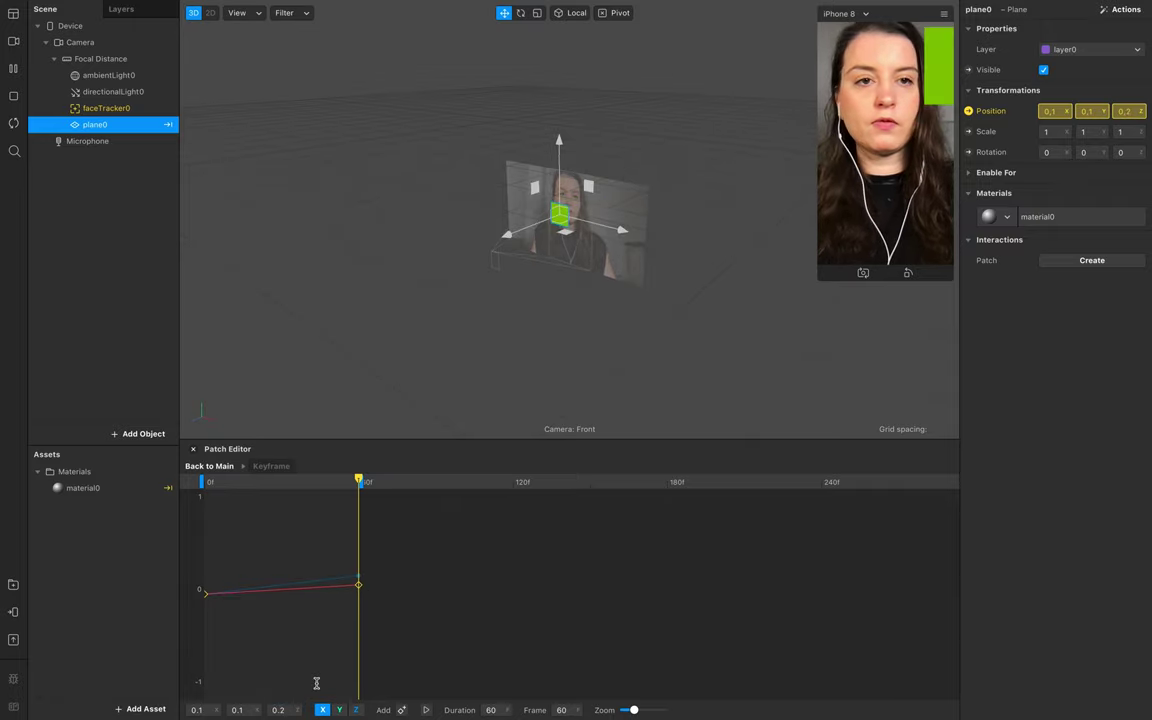
pyautogui.click(278, 709)
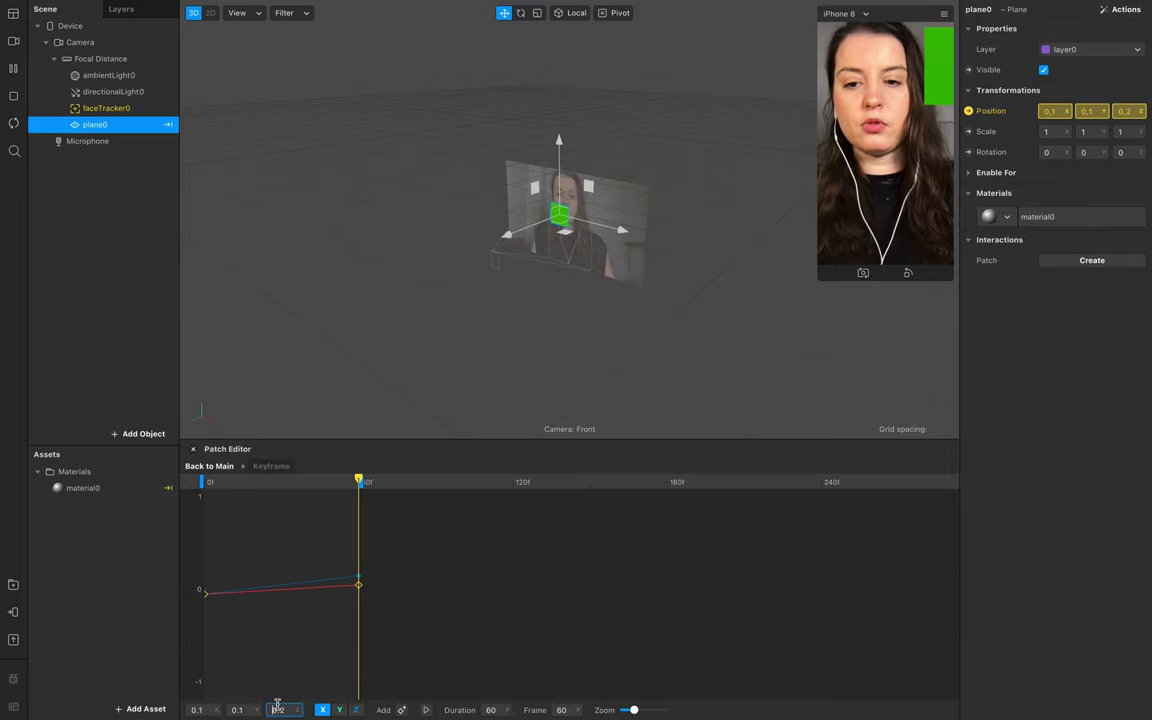
pyautogui.write('-')
pyautogui.press('Return')
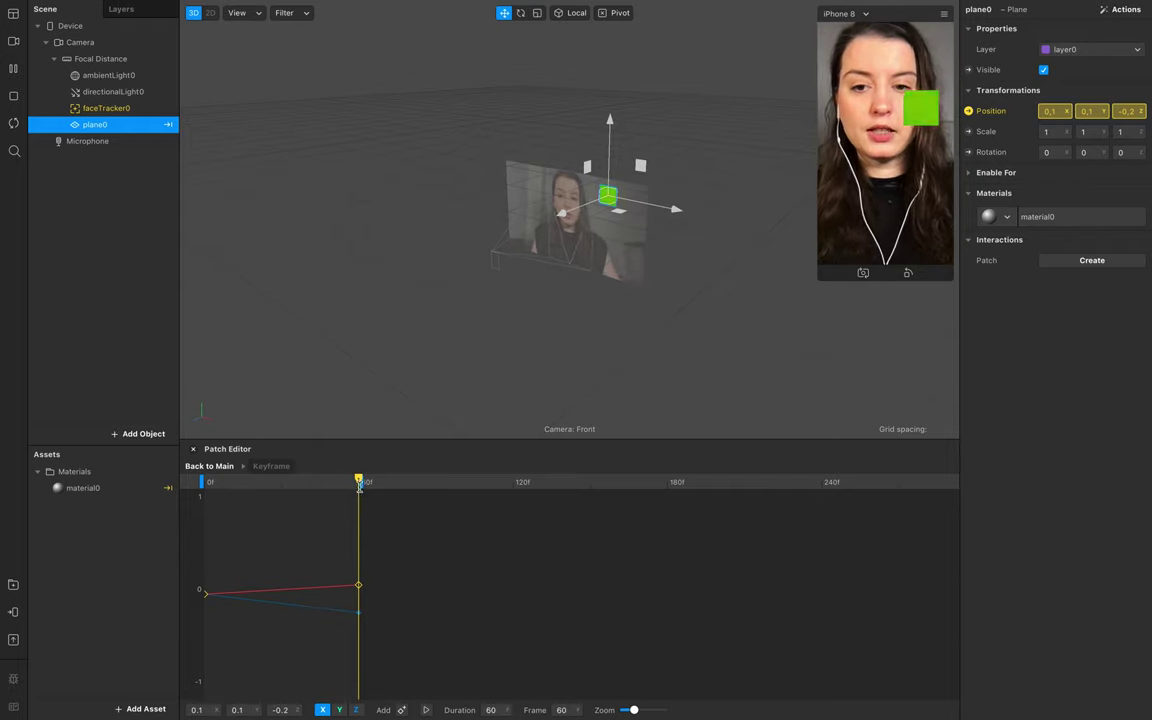
# - Extend the keyframe animation's duration to 120 frames and set the Y value at frame 119 to -0.1
pyautogui.moveTo(362, 484)
pyautogui.mouseDown()
pyautogui.moveTo(522, 486)
pyautogui.moveTo(513, 488)
pyautogui.mouseUp()
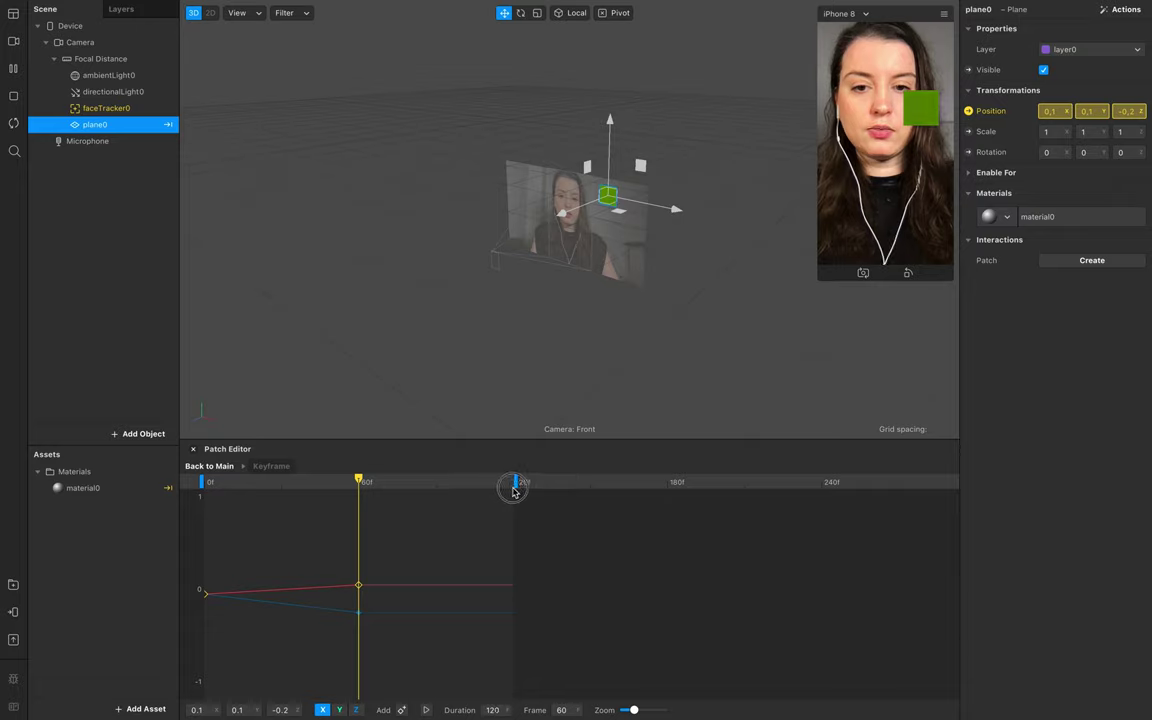
pyautogui.moveTo(358, 482); pyautogui.dragTo(510, 483)
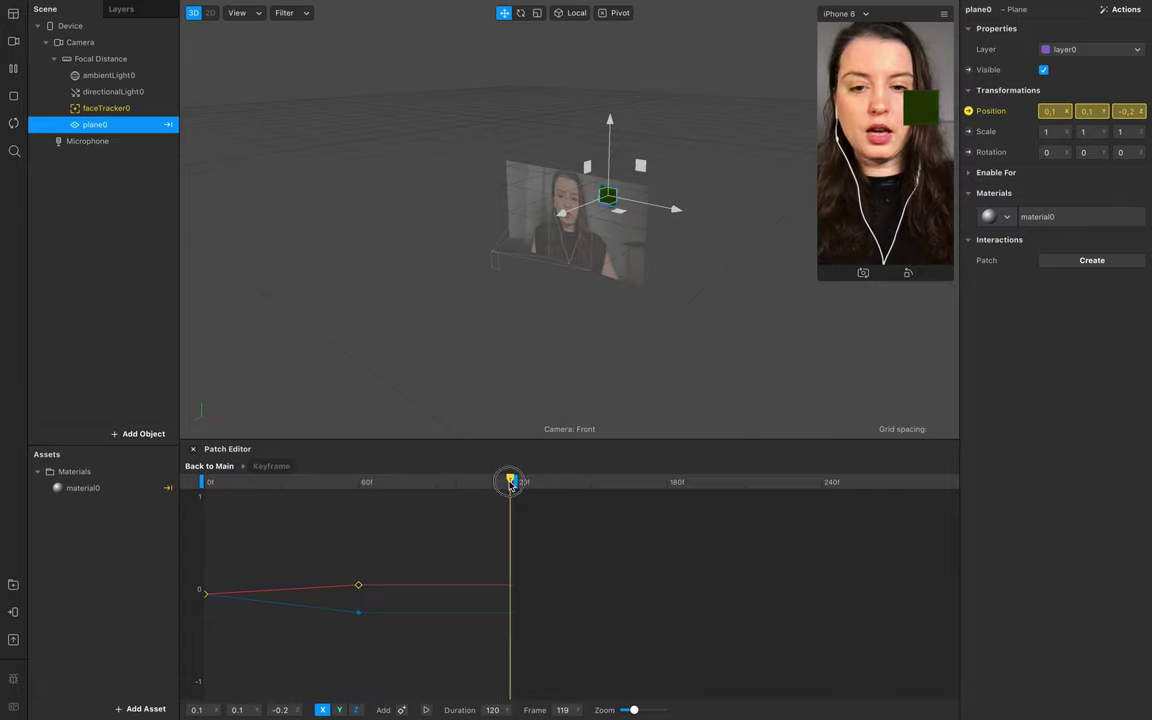
pyautogui.click(236, 710)
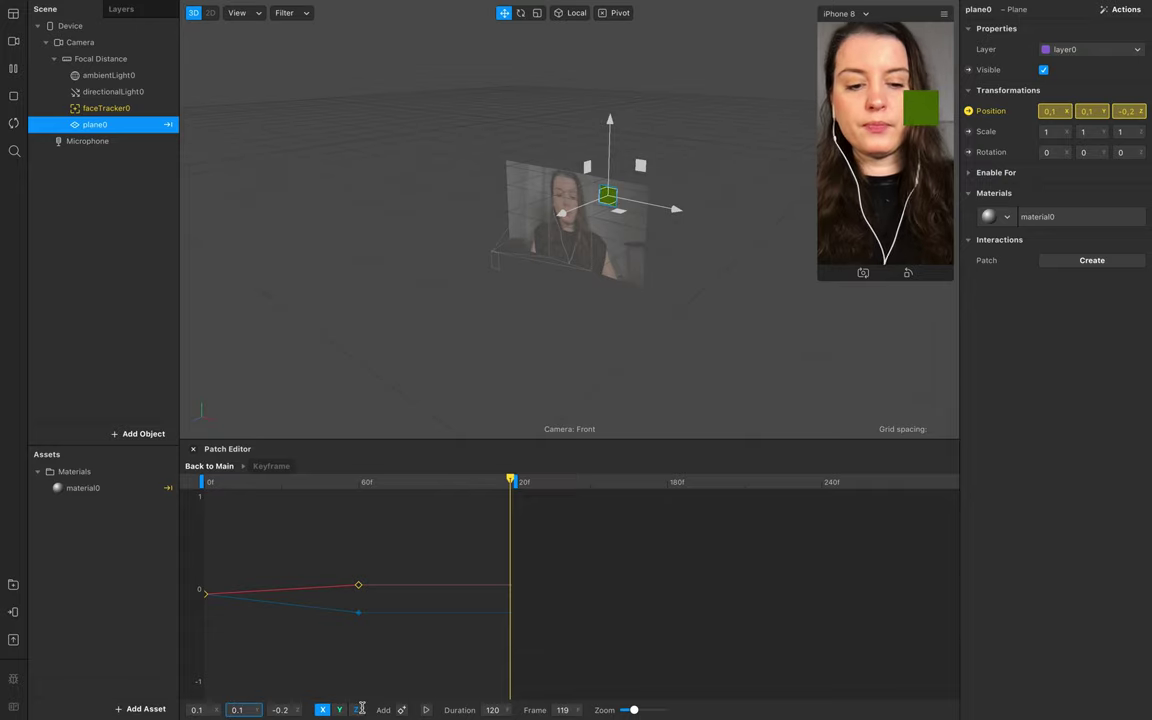
pyautogui.write('-')
pyautogui.press('Return')
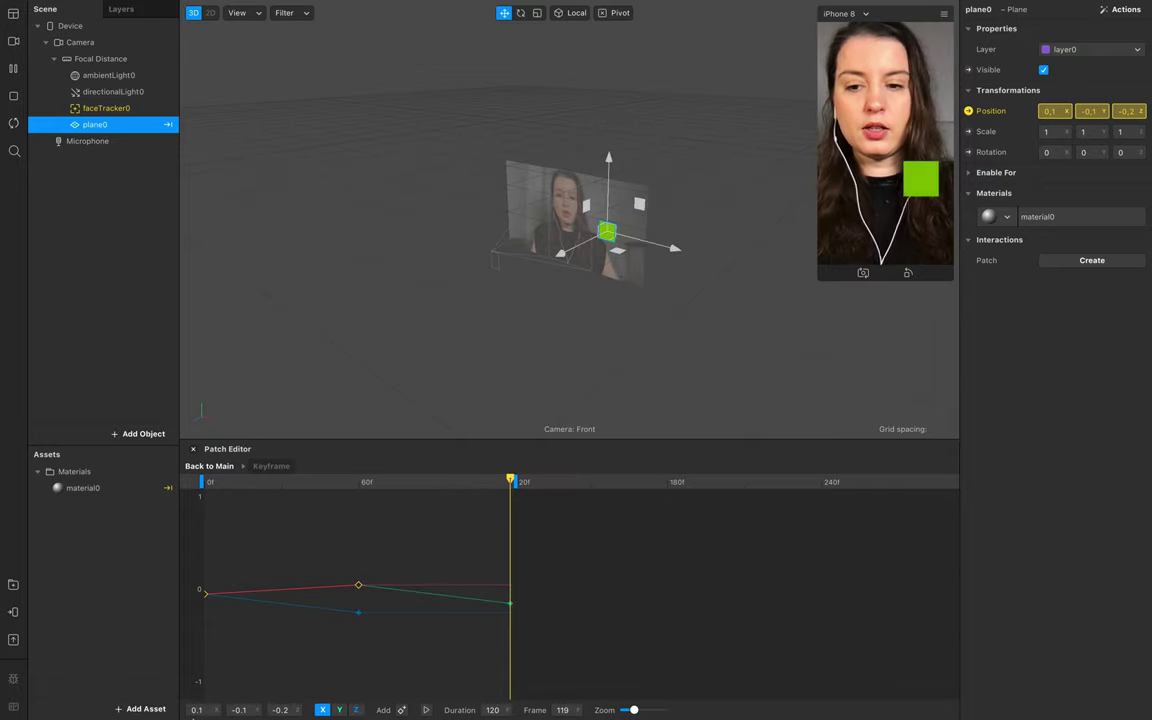
# - Set the X value at frame 119 to -0.1 and the Z value to 0.2
pyautogui.click(193, 710)
pyautogui.write('-')
pyautogui.press('Return')
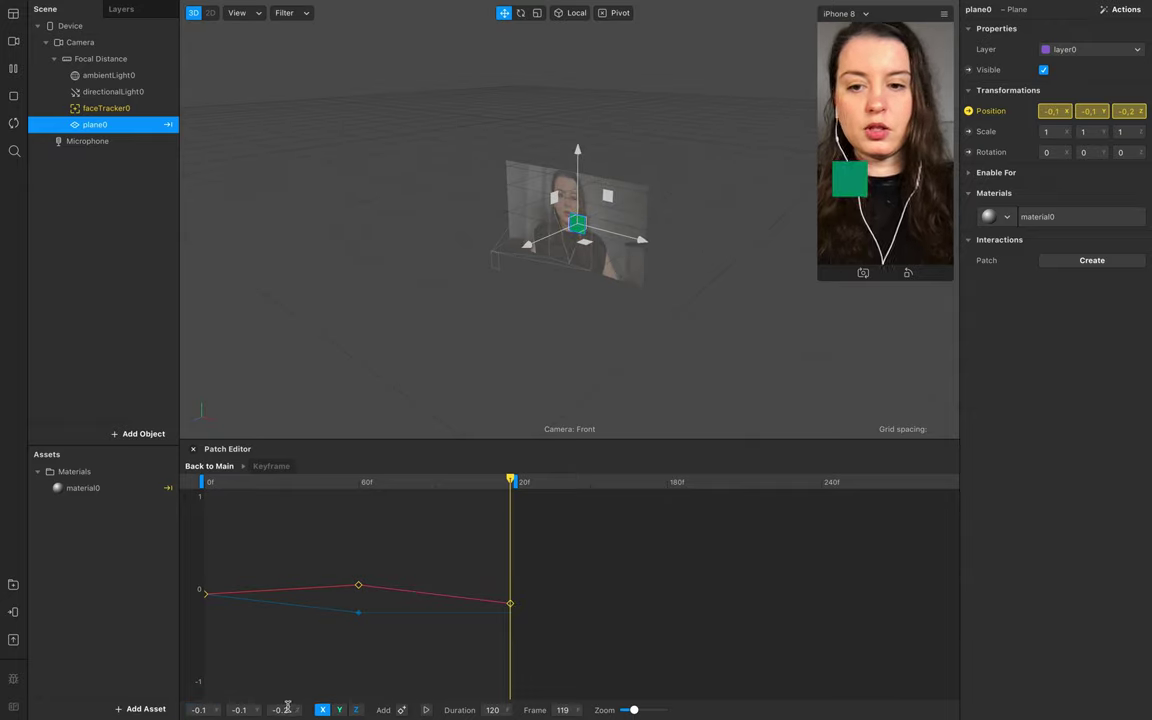
pyautogui.click(272, 710)
pyautogui.press('Return')
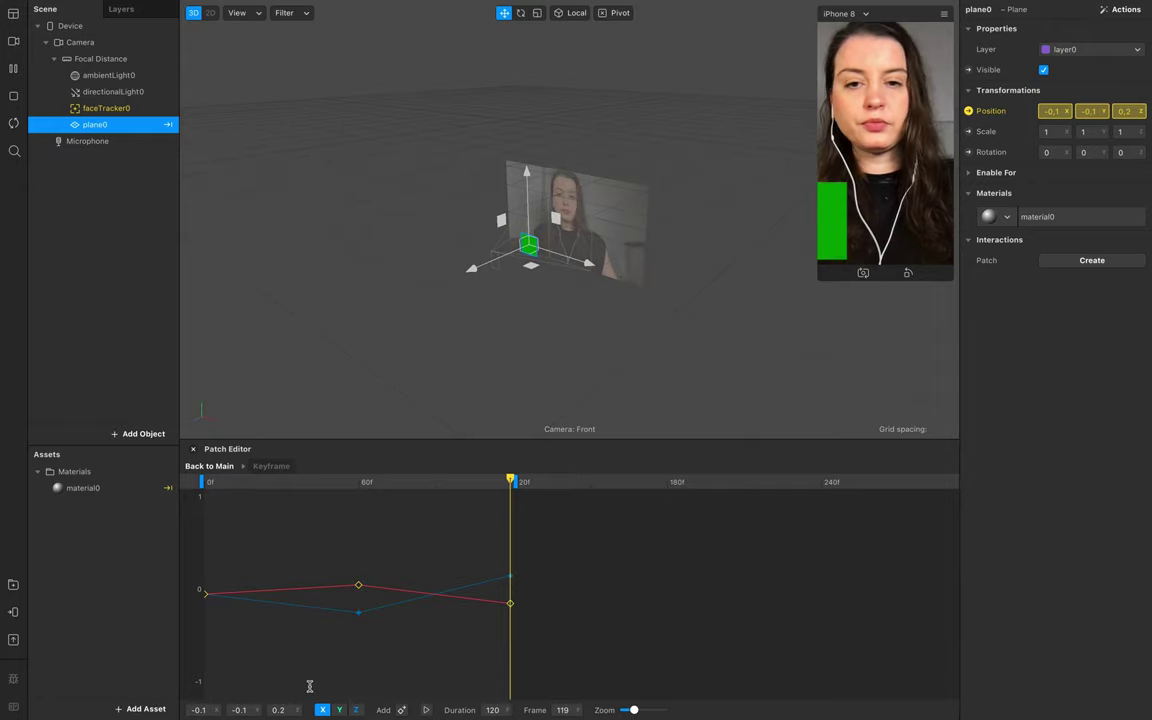
# - Play the position keyframe animation to preview the plane's movement, and stop the playback
pyautogui.click(427, 709)
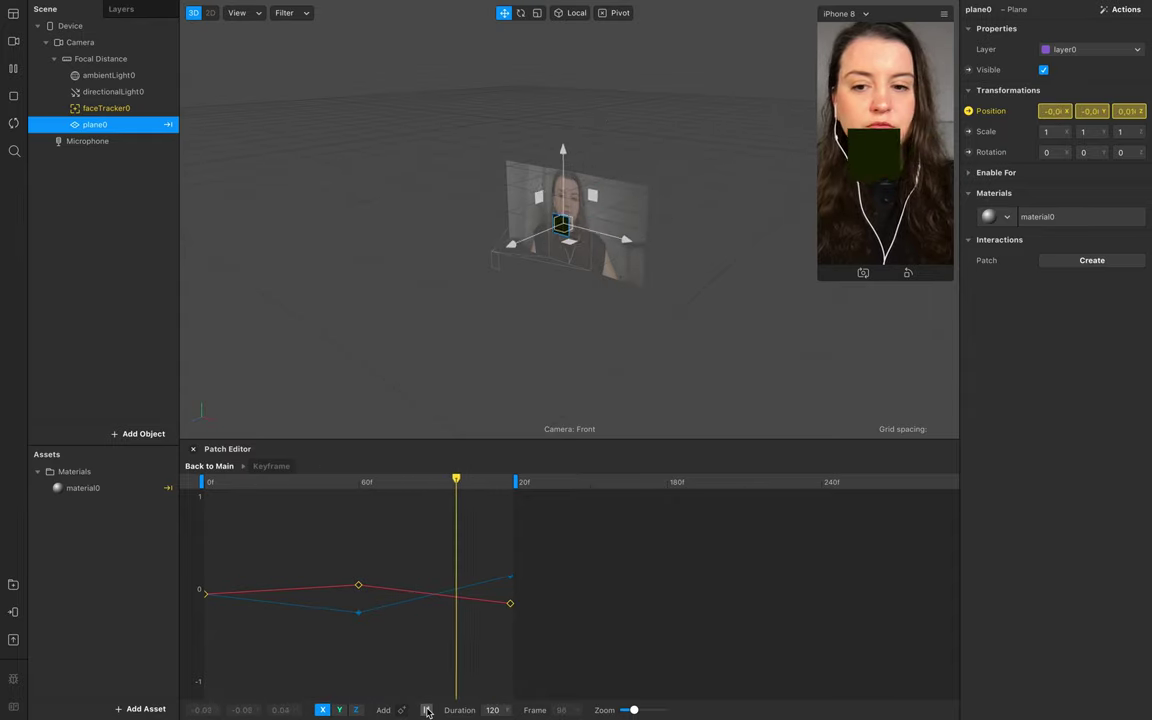
pyautogui.click(427, 709)
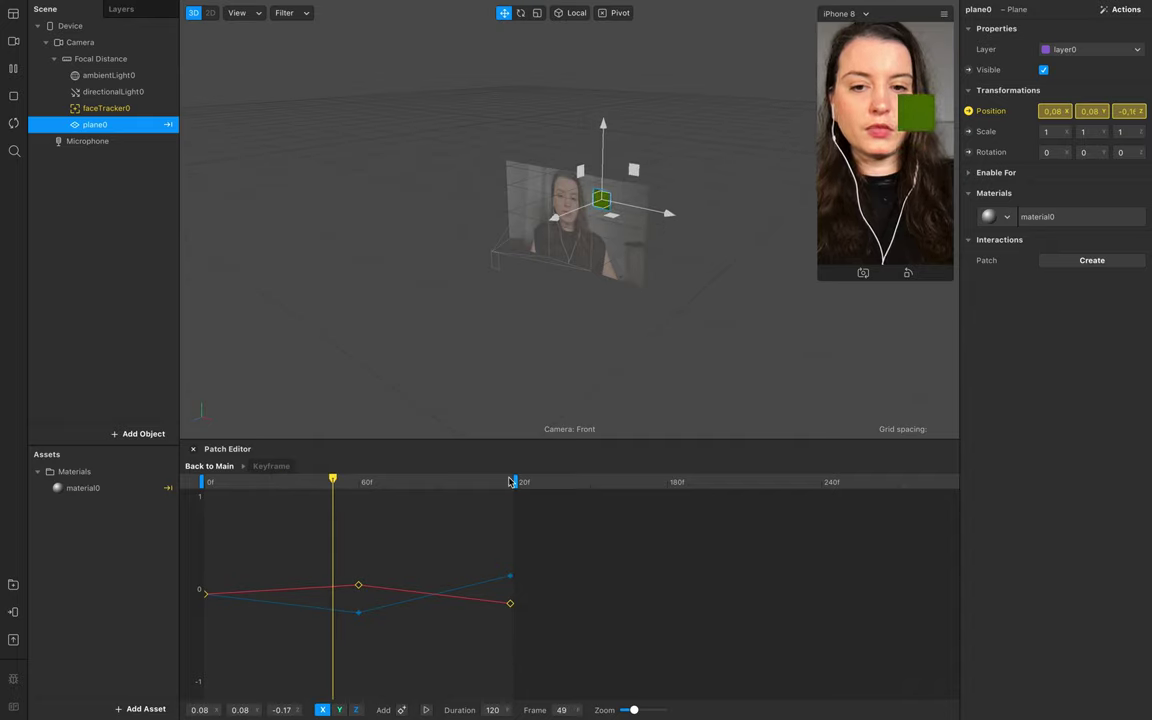
# - Extend the keyframe animation's duration to 181 frames and add an X keyframe at frame 180 with the value 0
pyautogui.moveTo(519, 483); pyautogui.dragTo(672, 483)
pyautogui.moveTo(334, 479); pyautogui.dragTo(669, 503)
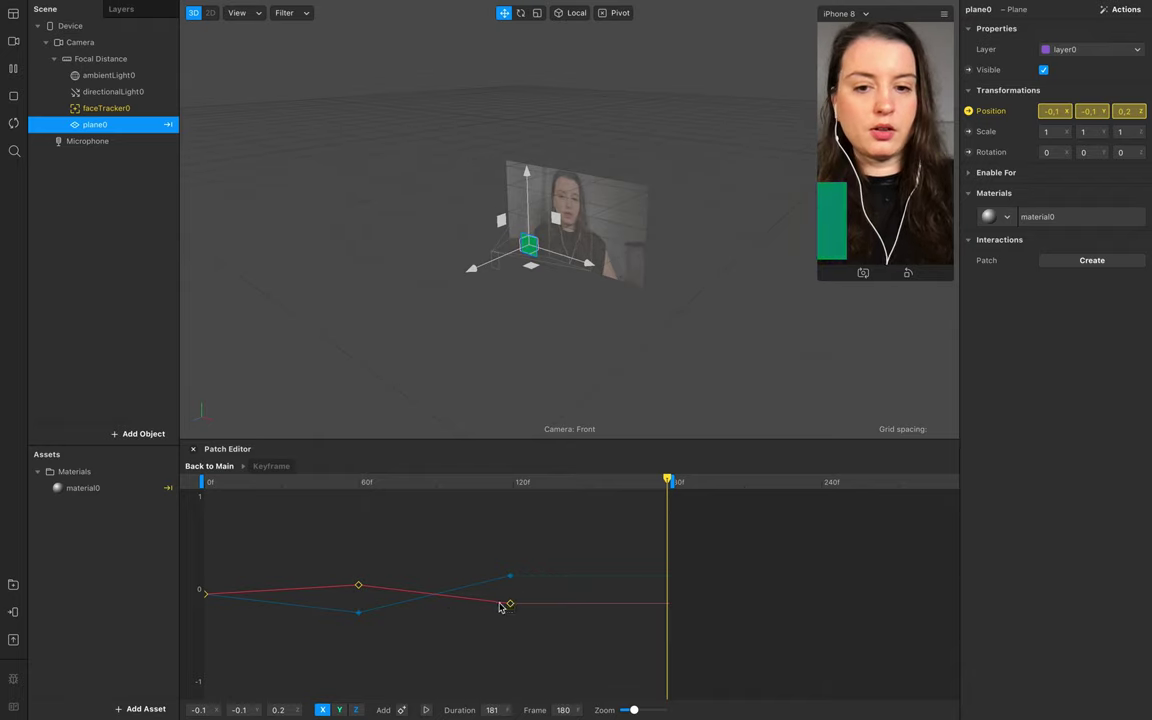
pyautogui.click(587, 609)
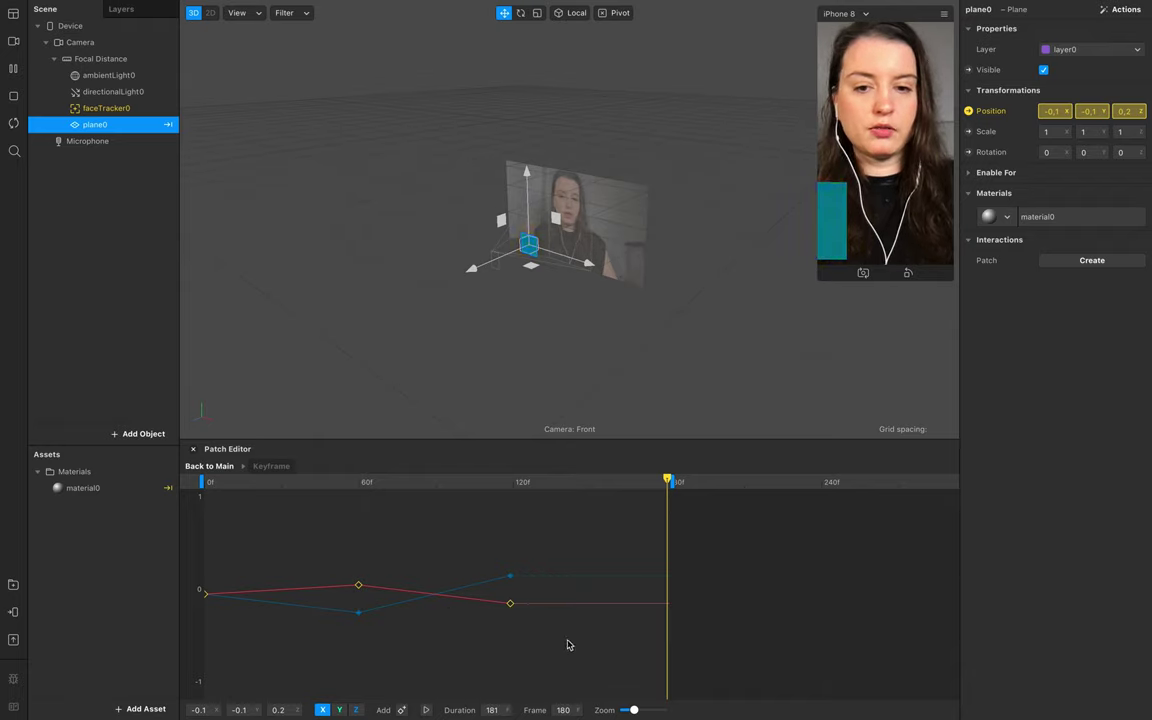
pyautogui.moveTo(511, 608); pyautogui.dragTo(511, 610)
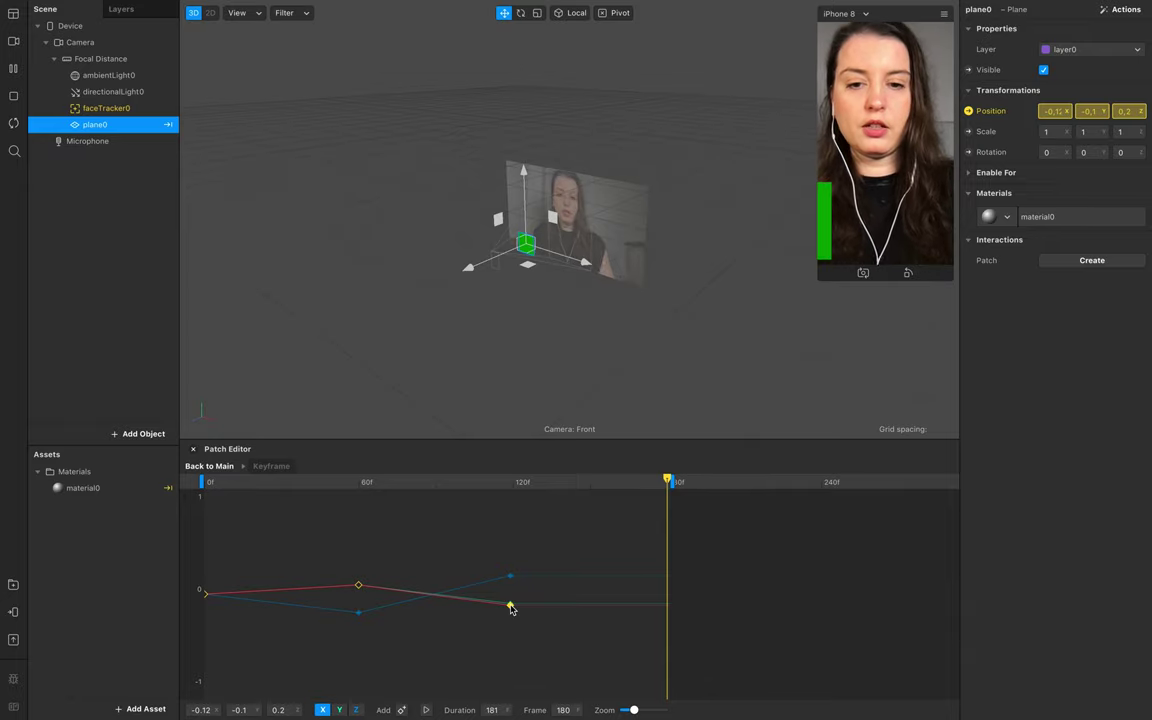
pyautogui.click(510, 607)
pyautogui.moveTo(510, 607); pyautogui.dragTo(511, 607)
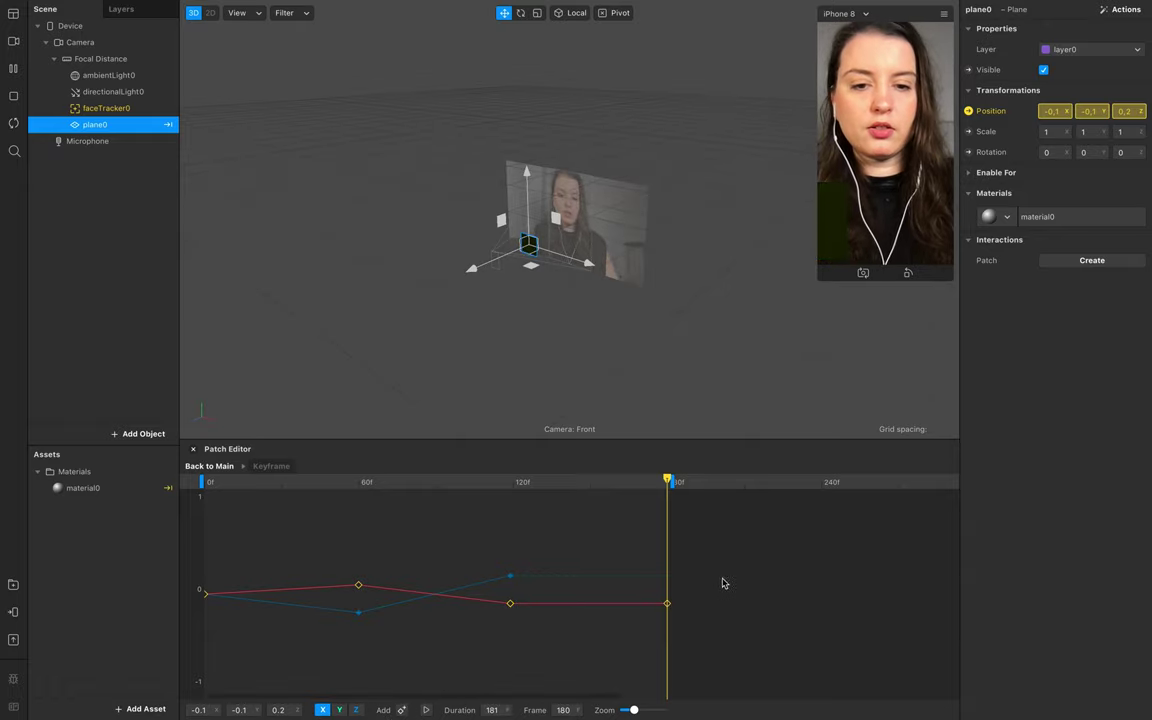
pyautogui.moveTo(667, 604); pyautogui.dragTo(668, 598)
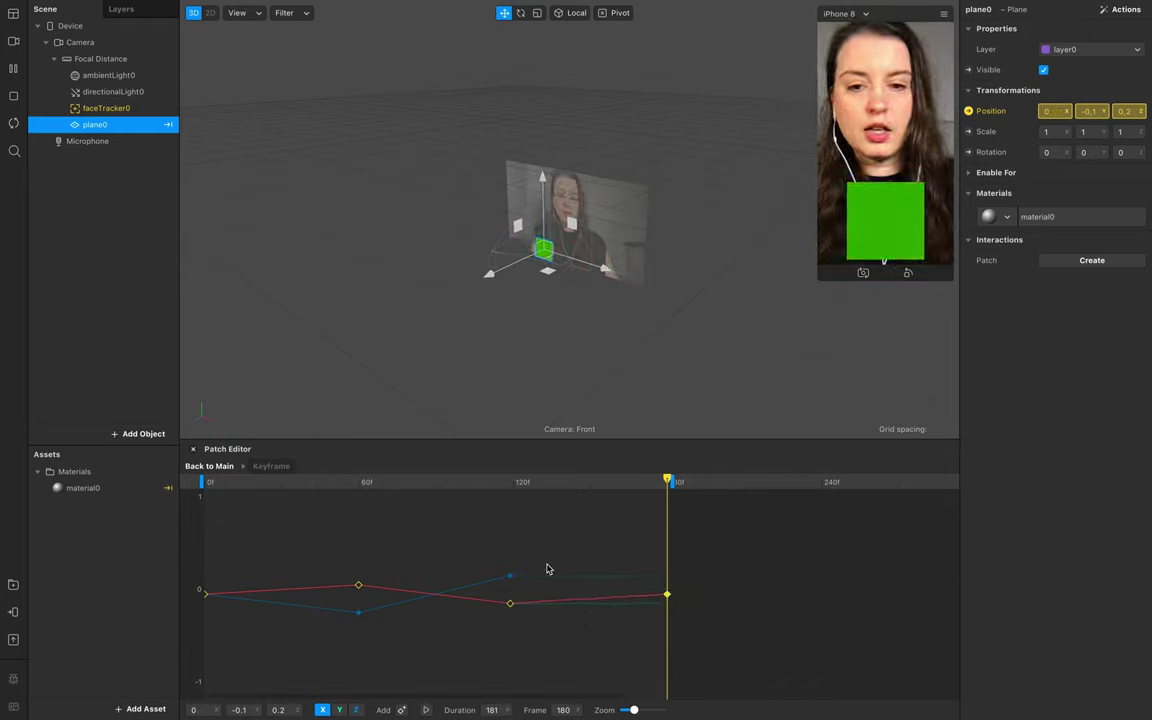
# - Add Y and Z keyframes at frame 180, raise Y to about 0.09, and drag both to further frames and values
pyautogui.click(339, 710)
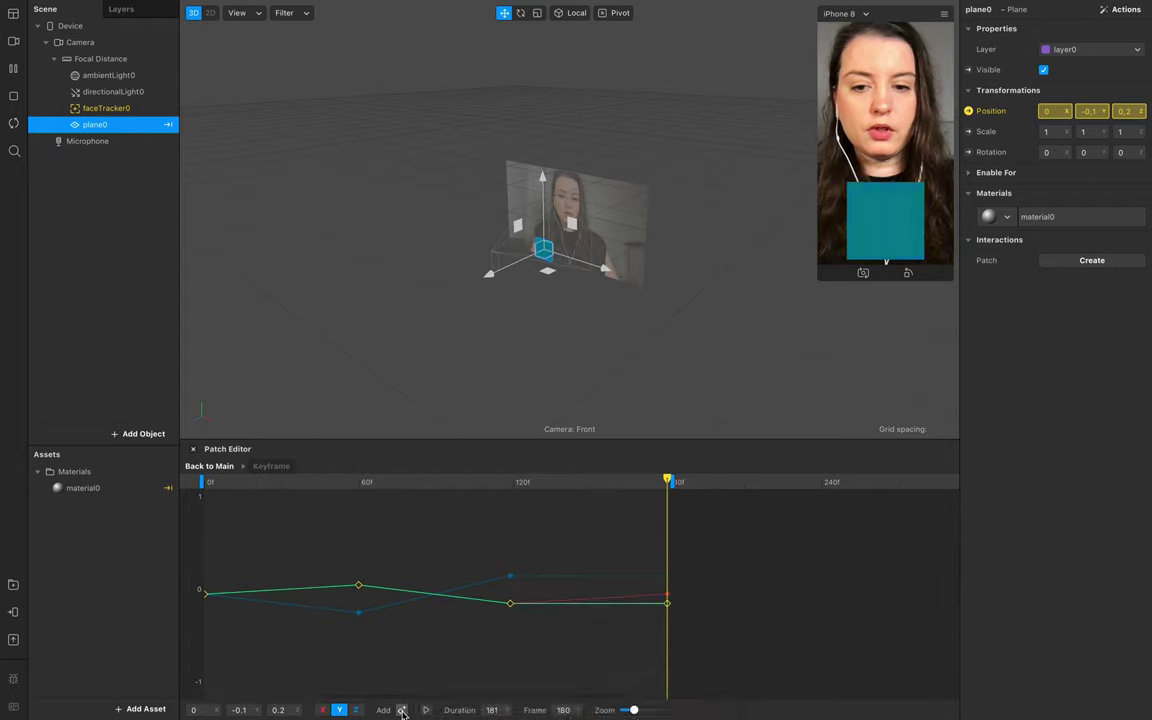
pyautogui.moveTo(668, 605)
pyautogui.mouseDown()
pyautogui.moveTo(666, 571)
pyautogui.moveTo(670, 591)
pyautogui.mouseUp()
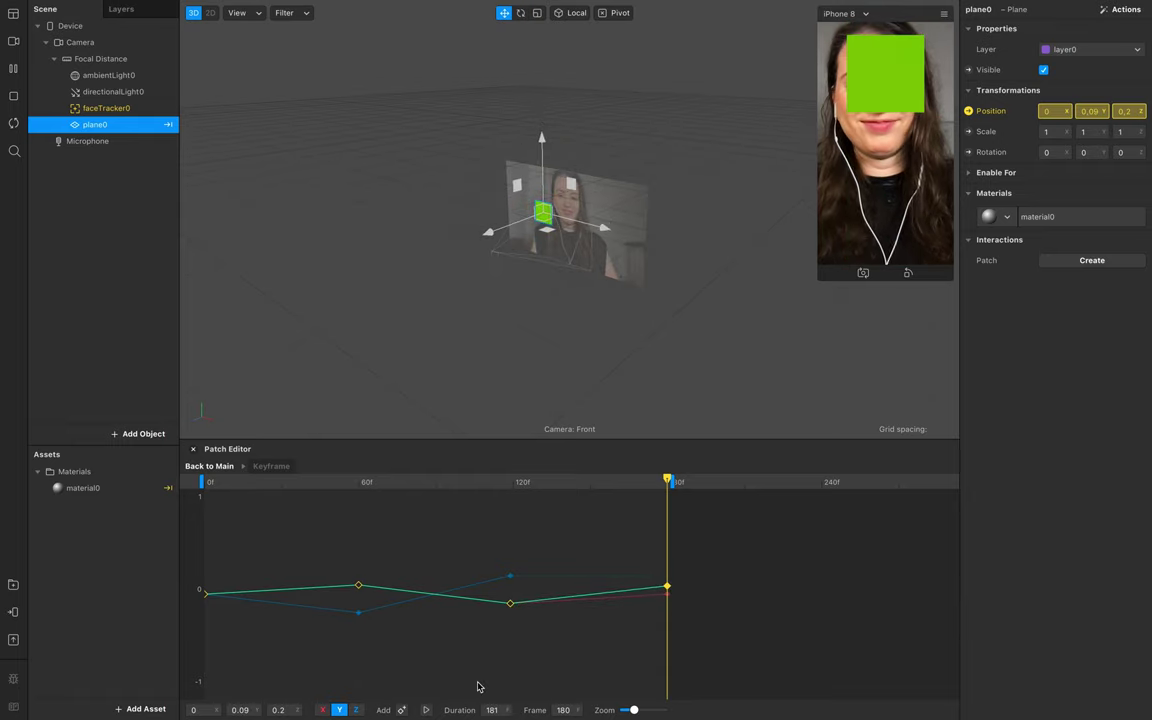
pyautogui.click(356, 710)
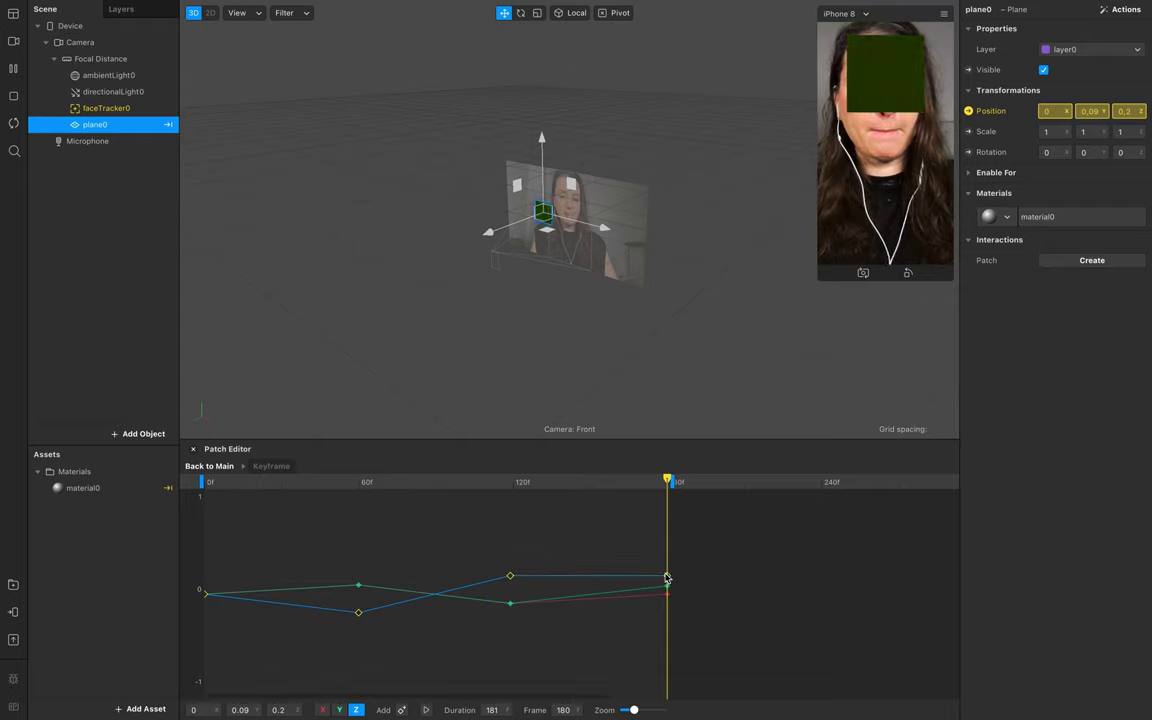
pyautogui.moveTo(667, 578)
pyautogui.mouseDown()
pyautogui.moveTo(667, 606)
pyautogui.moveTo(680, 608)
pyautogui.moveTo(668, 612)
pyautogui.moveTo(694, 607)
pyautogui.moveTo(668, 601)
pyautogui.moveTo(682, 572)
pyautogui.mouseUp()
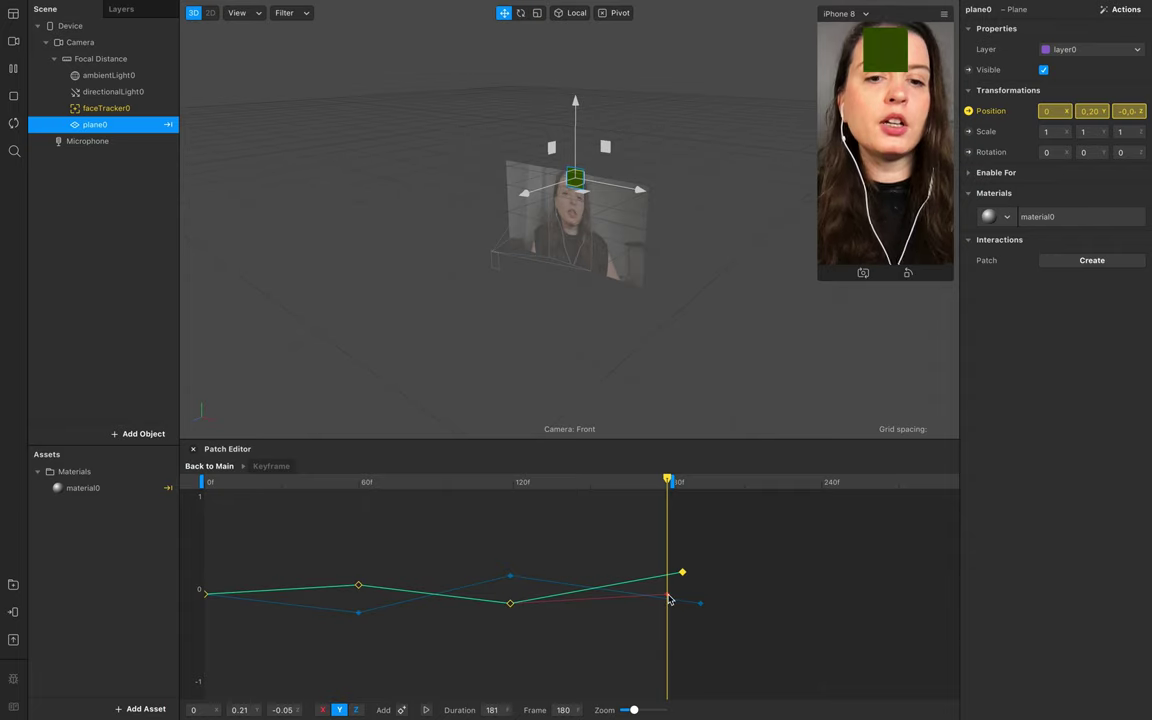
# - Drag the last X keyframe to about -0.28 and the third Z and Y keyframes to about frame 103, and preview the animation
pyautogui.moveTo(668, 598); pyautogui.dragTo(627, 623)
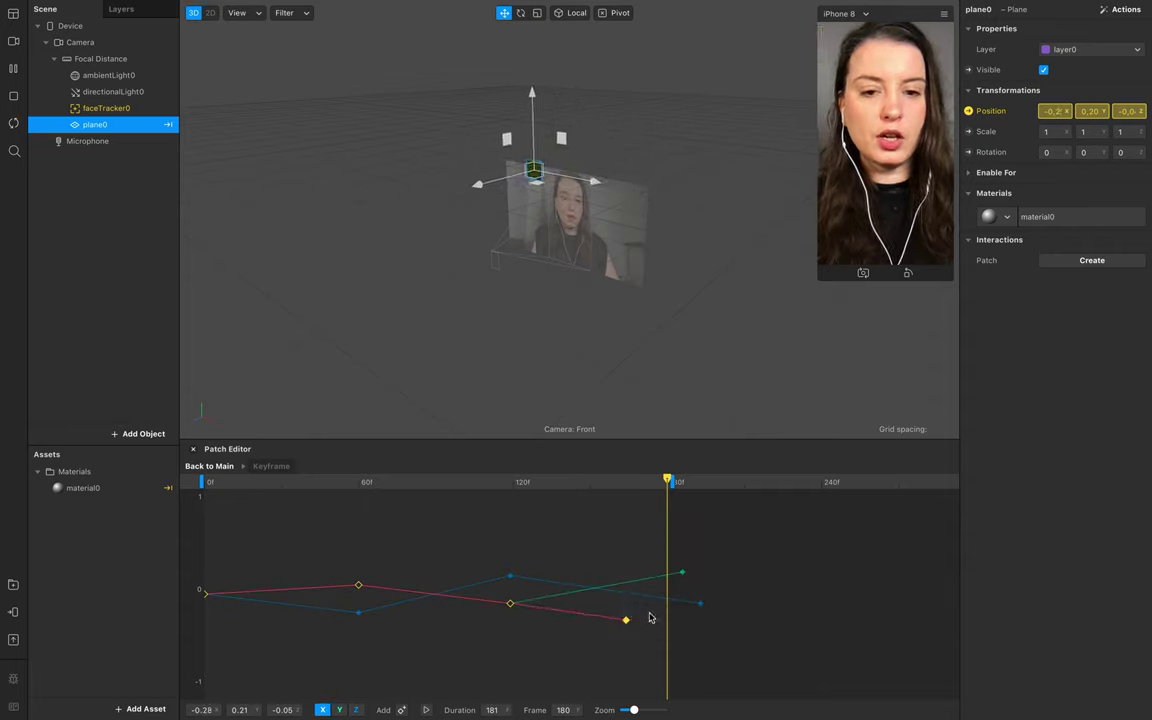
pyautogui.moveTo(511, 578); pyautogui.dragTo(468, 558)
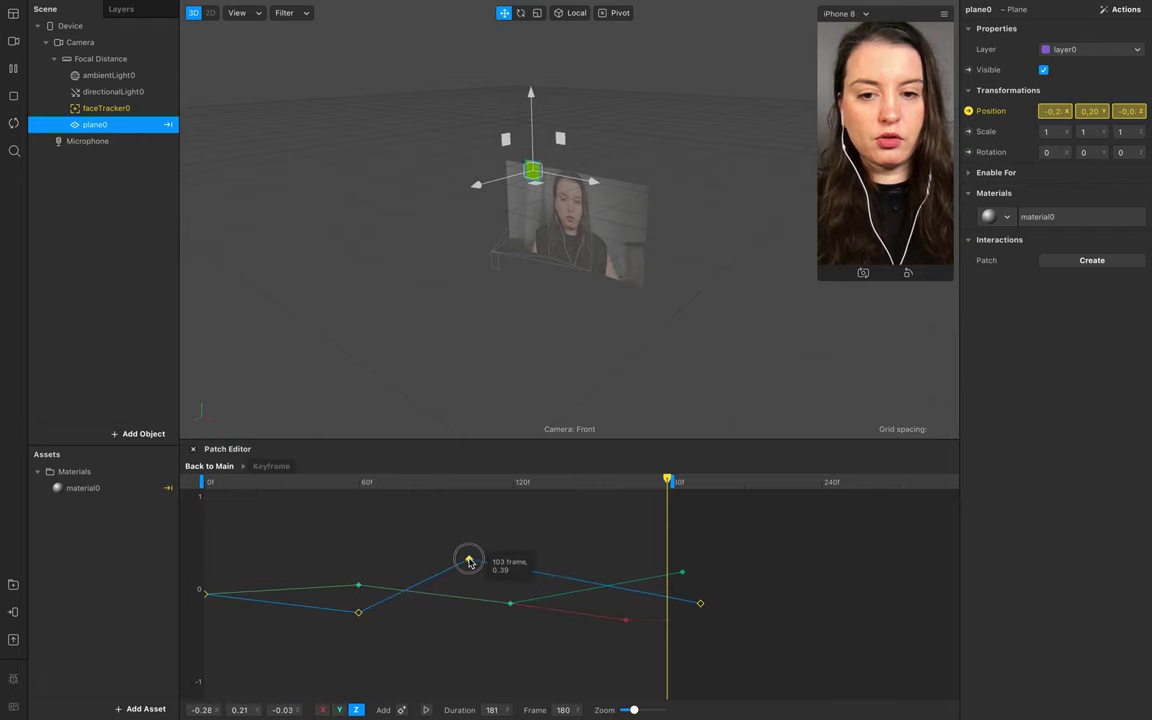
pyautogui.moveTo(510, 604); pyautogui.dragTo(469, 632)
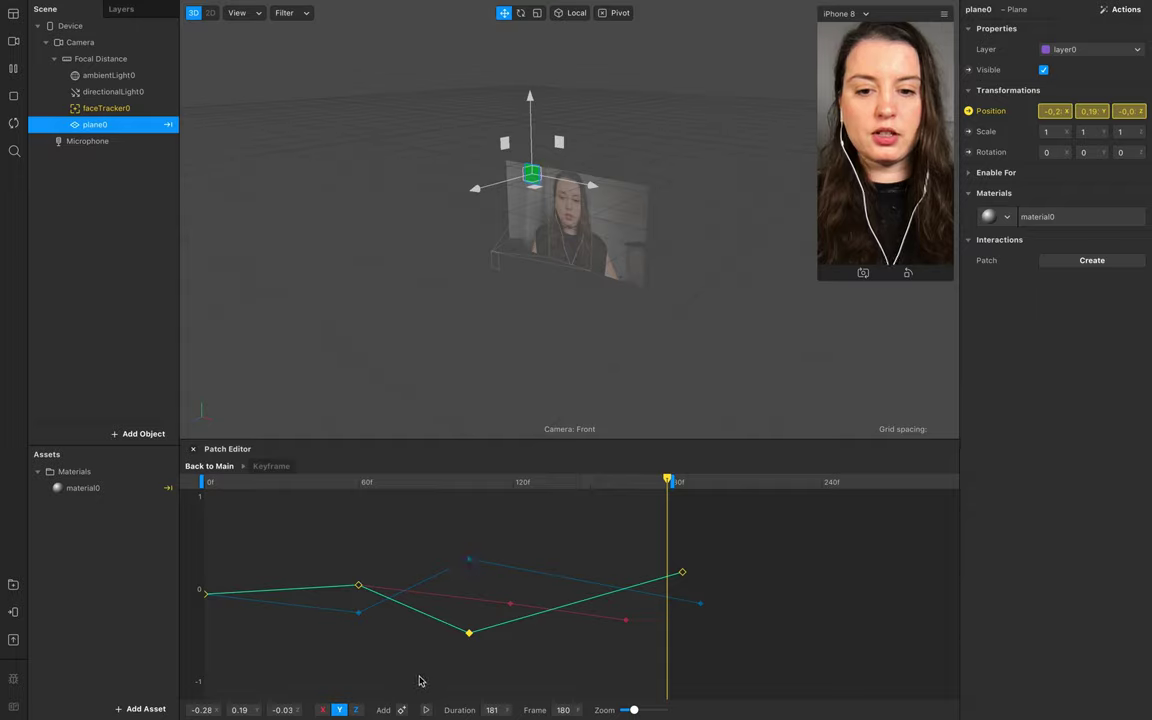
pyautogui.click(425, 710)
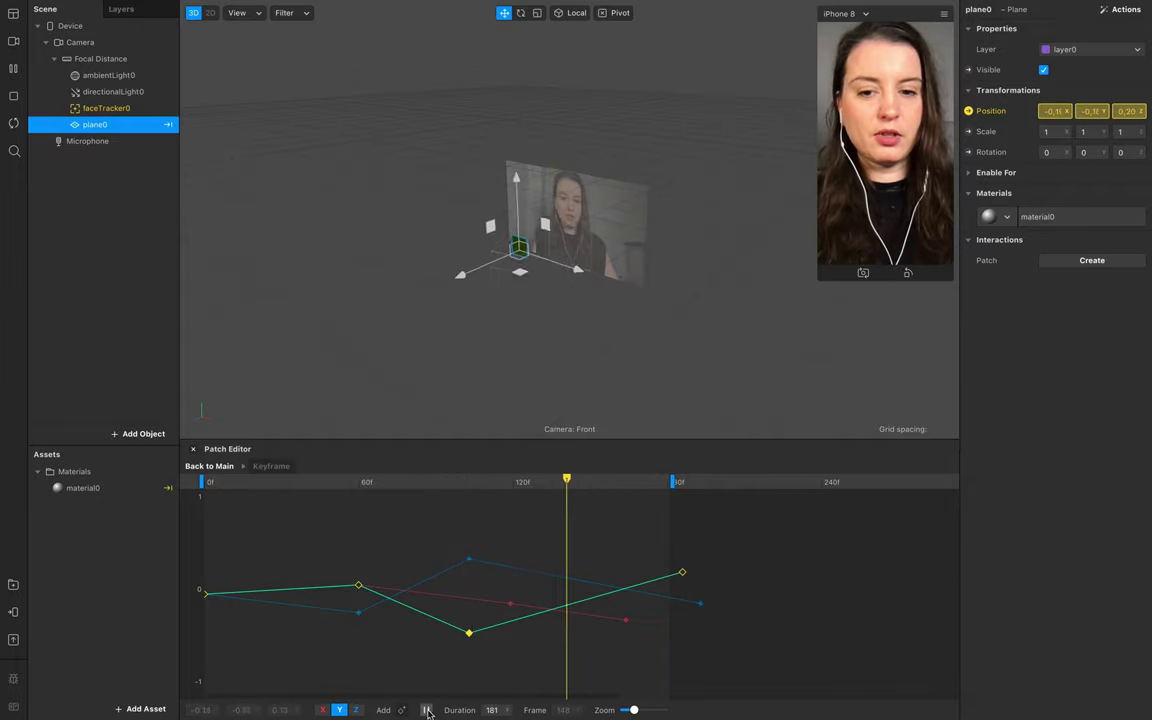
pyautogui.click(481, 495)
# - Set the Z value at frame 103 to 0 and drag the nearby Y keyframe up to about -0.04
pyautogui.click(469, 558)
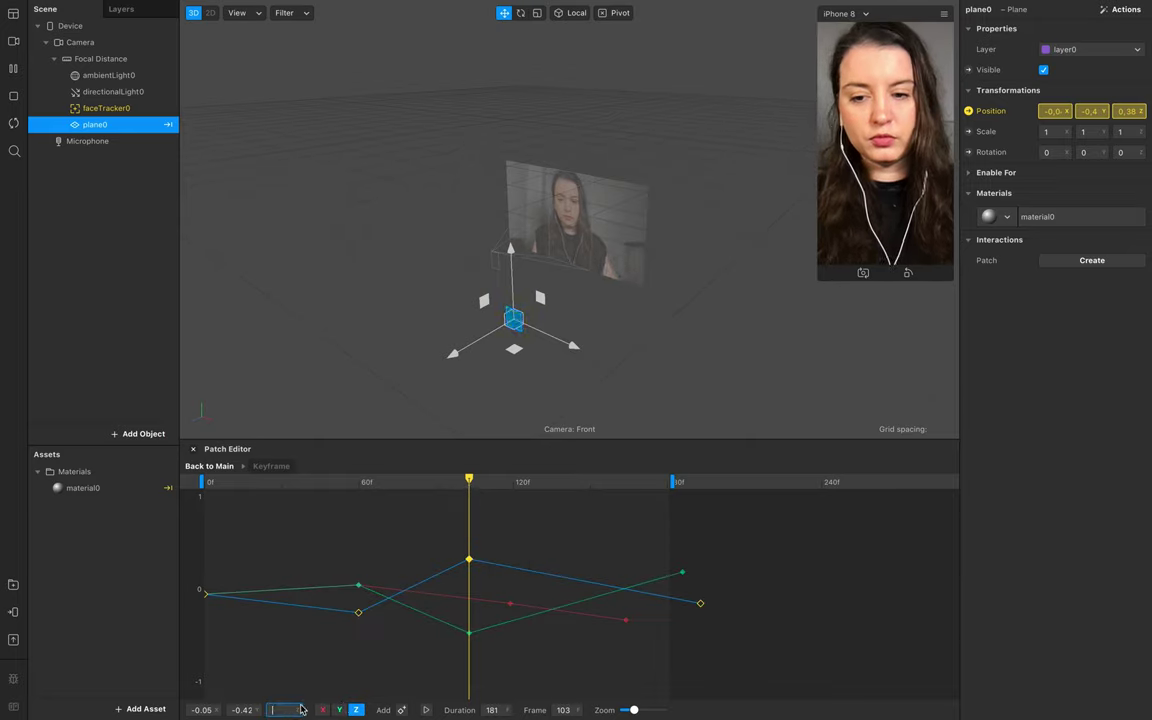
pyautogui.write('0')
pyautogui.press('Return')
pyautogui.moveTo(469, 632); pyautogui.dragTo(466, 597)
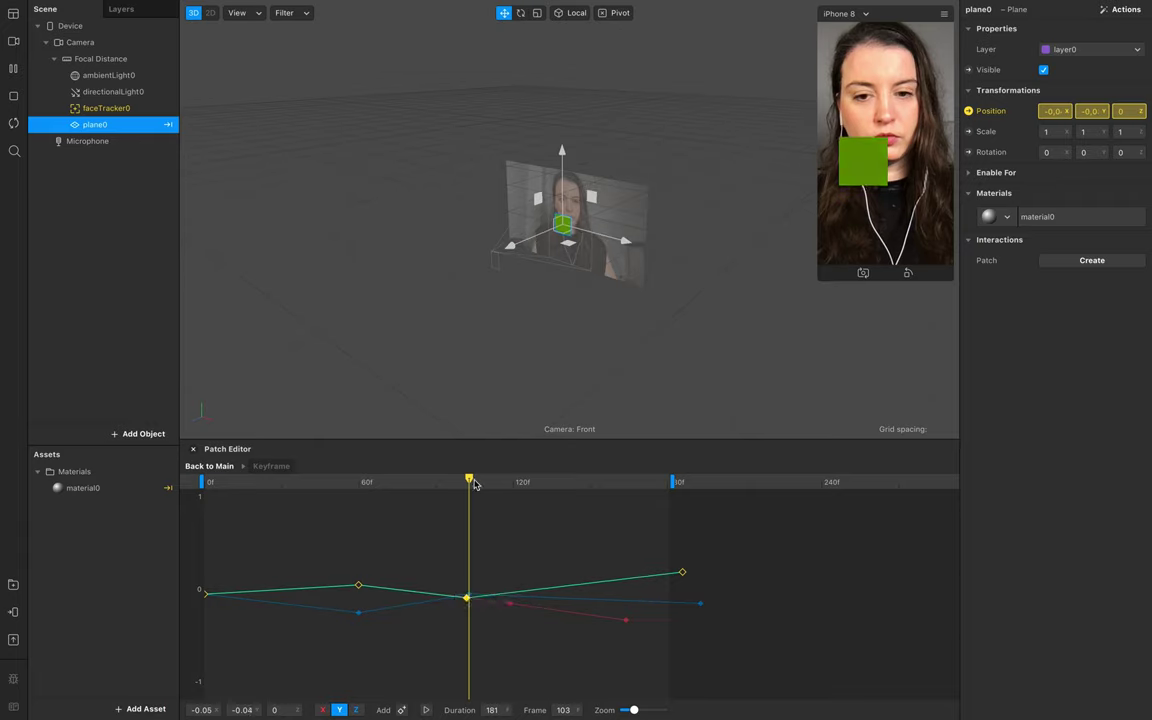
# - Move the last X, Y and Z keyframes to the animation's end at frame 181, and preview the plane's movement
pyautogui.moveTo(474, 484); pyautogui.dragTo(671, 480)
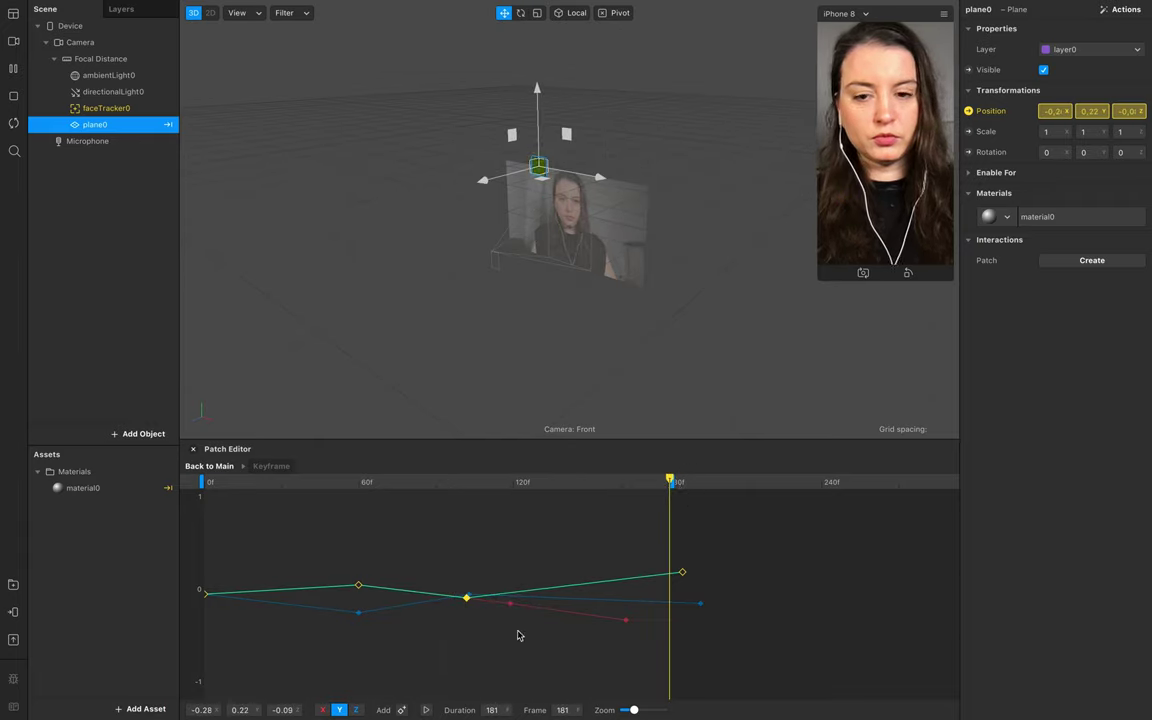
pyautogui.moveTo(670, 572)
pyautogui.mouseDown()
pyautogui.moveTo(663, 637)
pyautogui.moveTo(667, 577)
pyautogui.moveTo(238, 522)
pyautogui.moveTo(671, 517)
pyautogui.mouseUp()
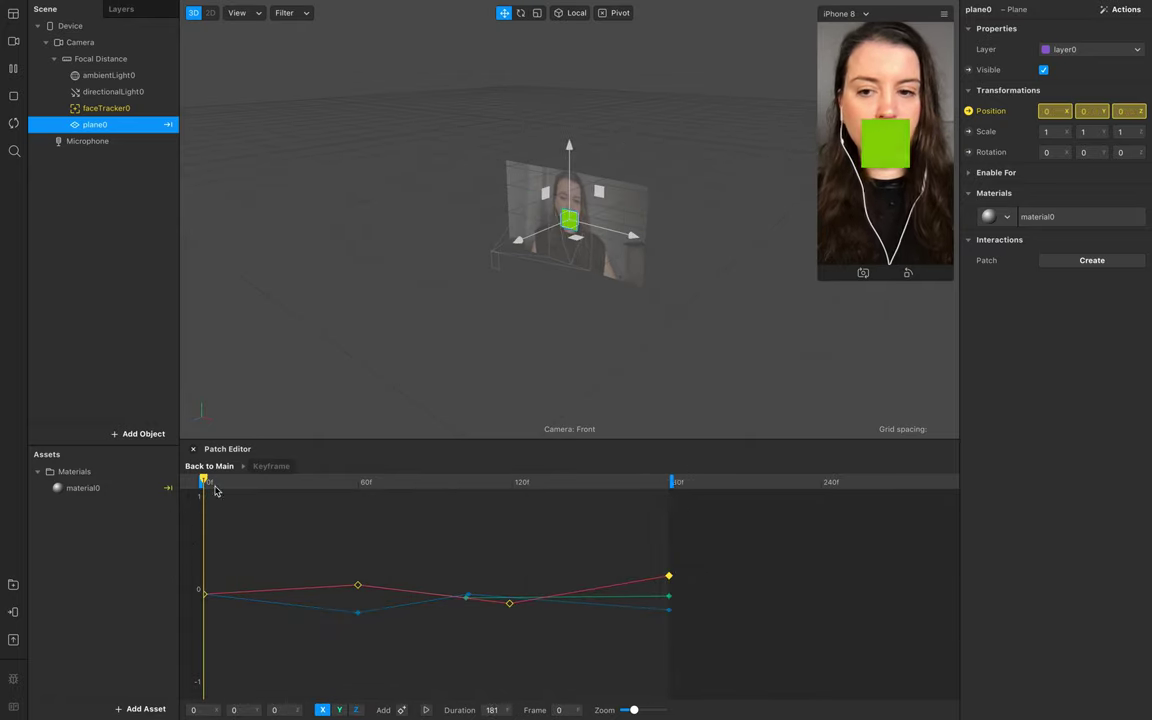
pyautogui.click(426, 710)
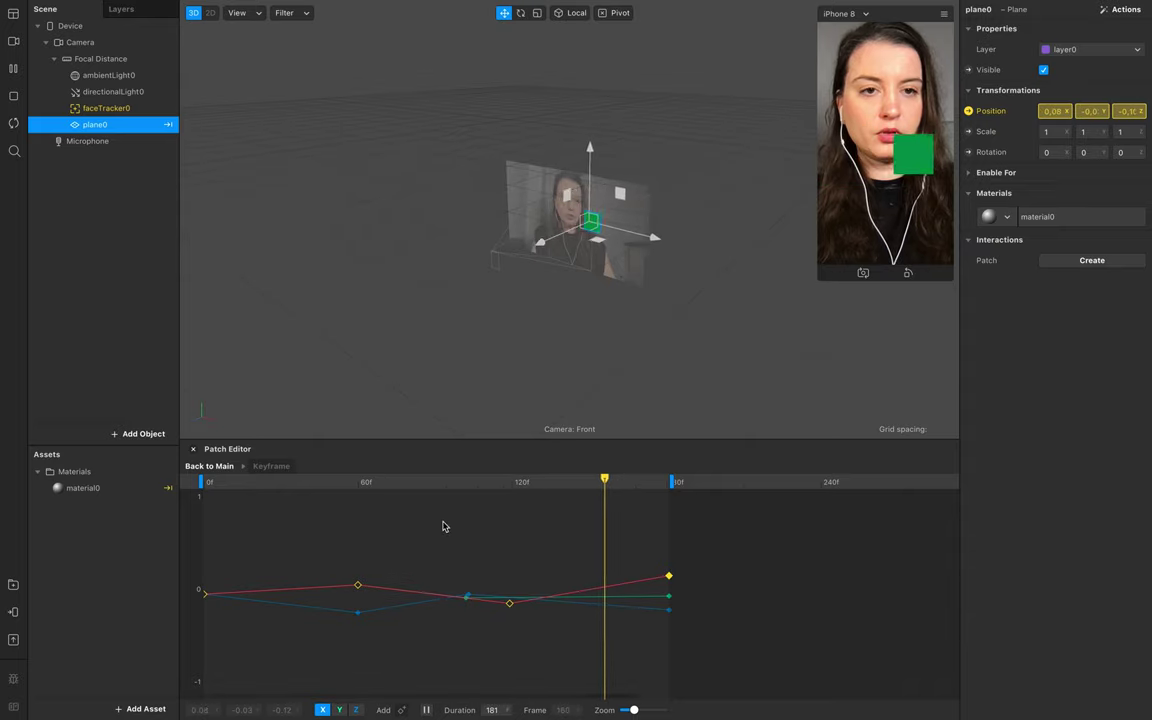
pyautogui.click(426, 710)
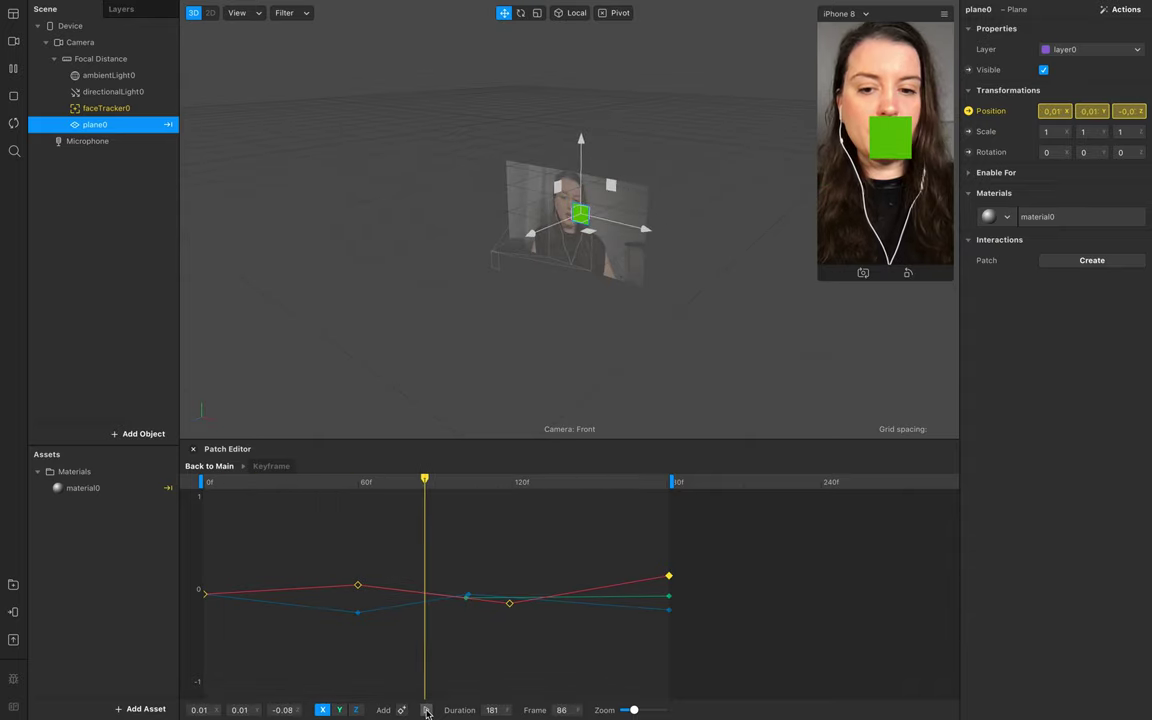
# - Review the position Keyframe patch's curves and its connections in the main patch graph
pyautogui.click(209, 466)
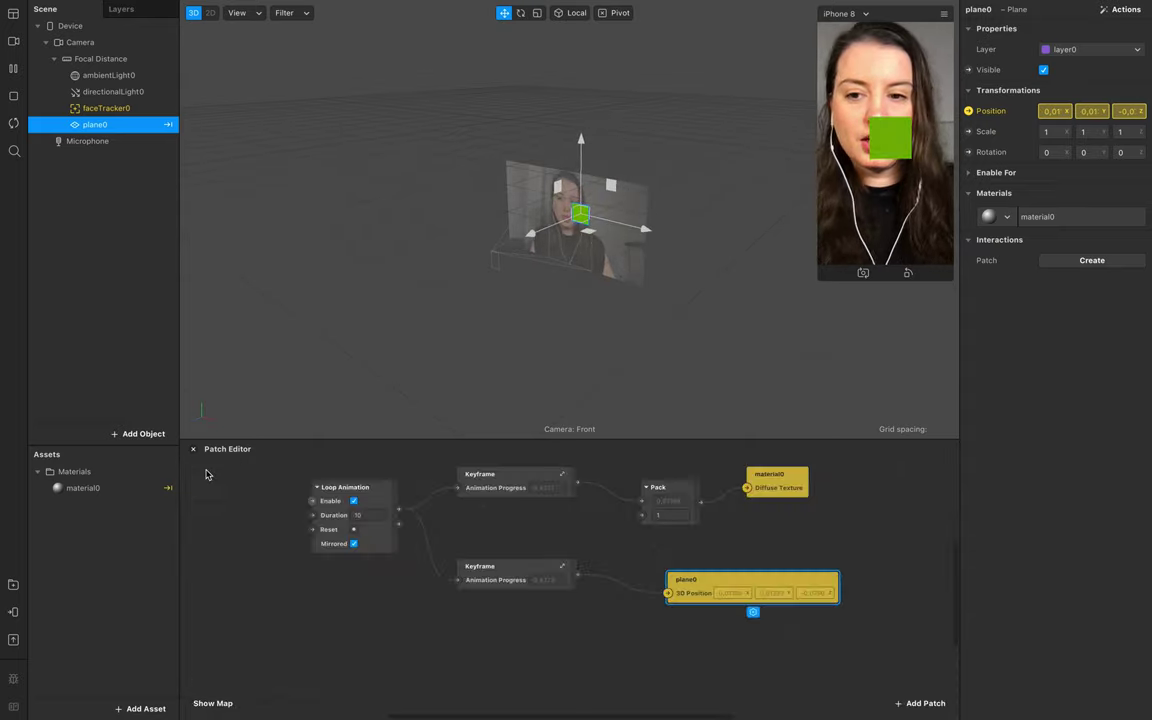
pyautogui.click(521, 572)
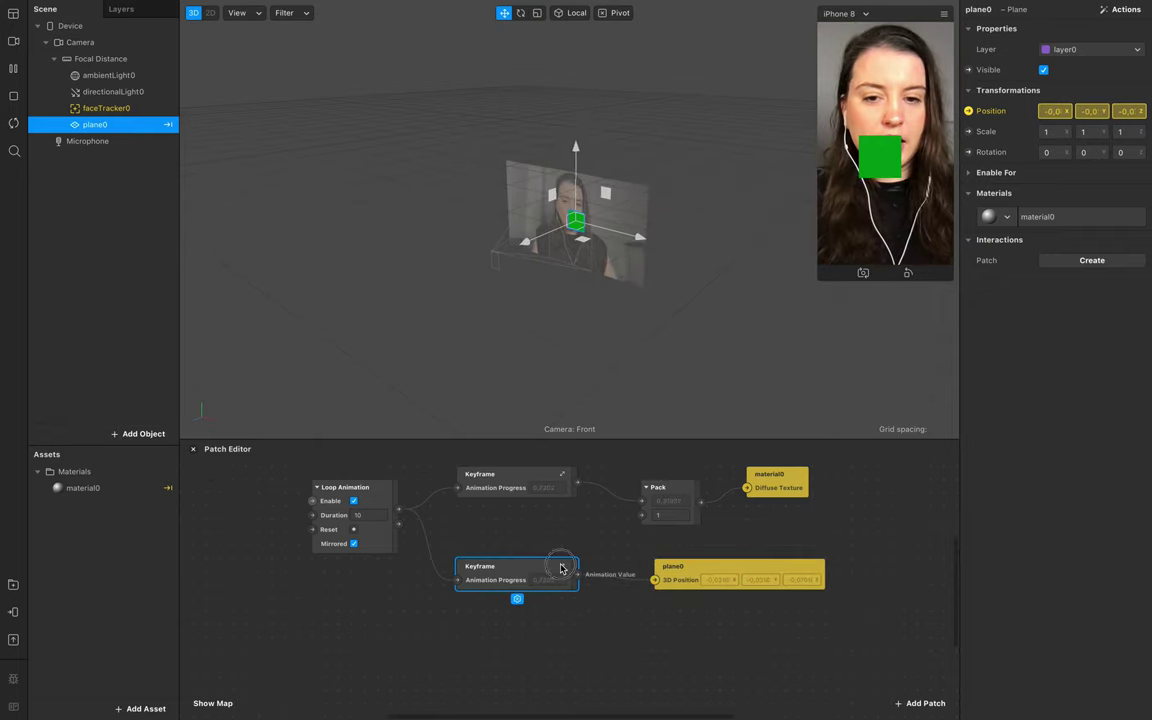
pyautogui.click(561, 567)
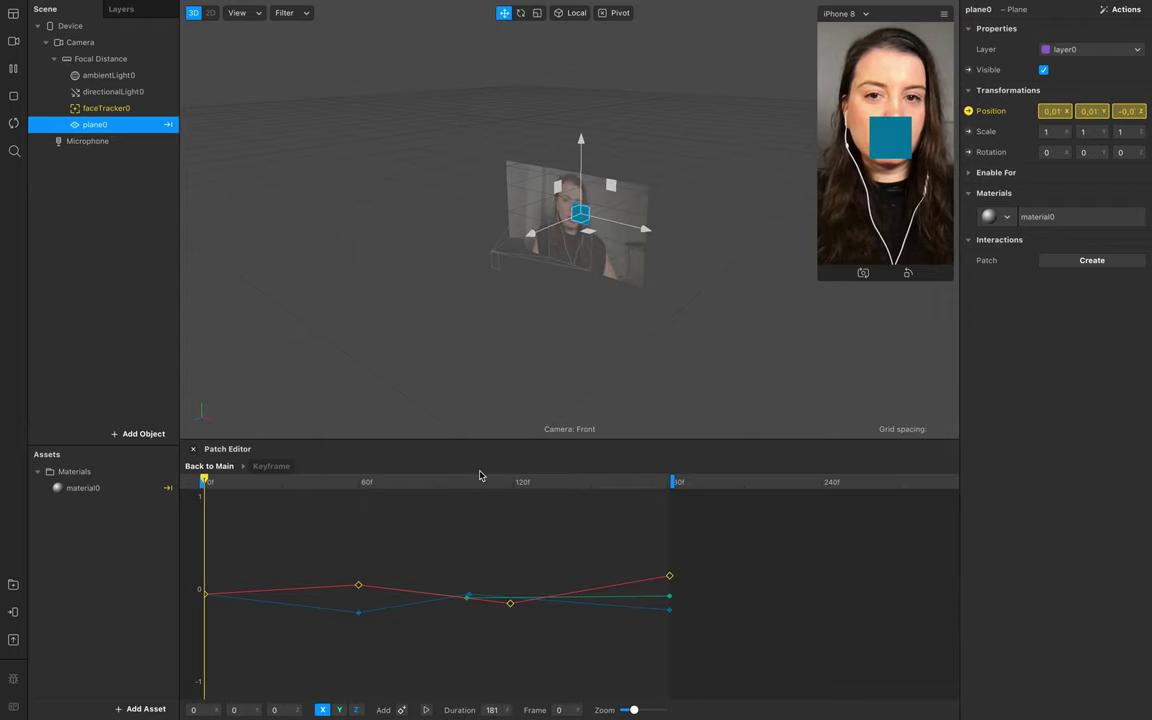
pyautogui.click(209, 466)
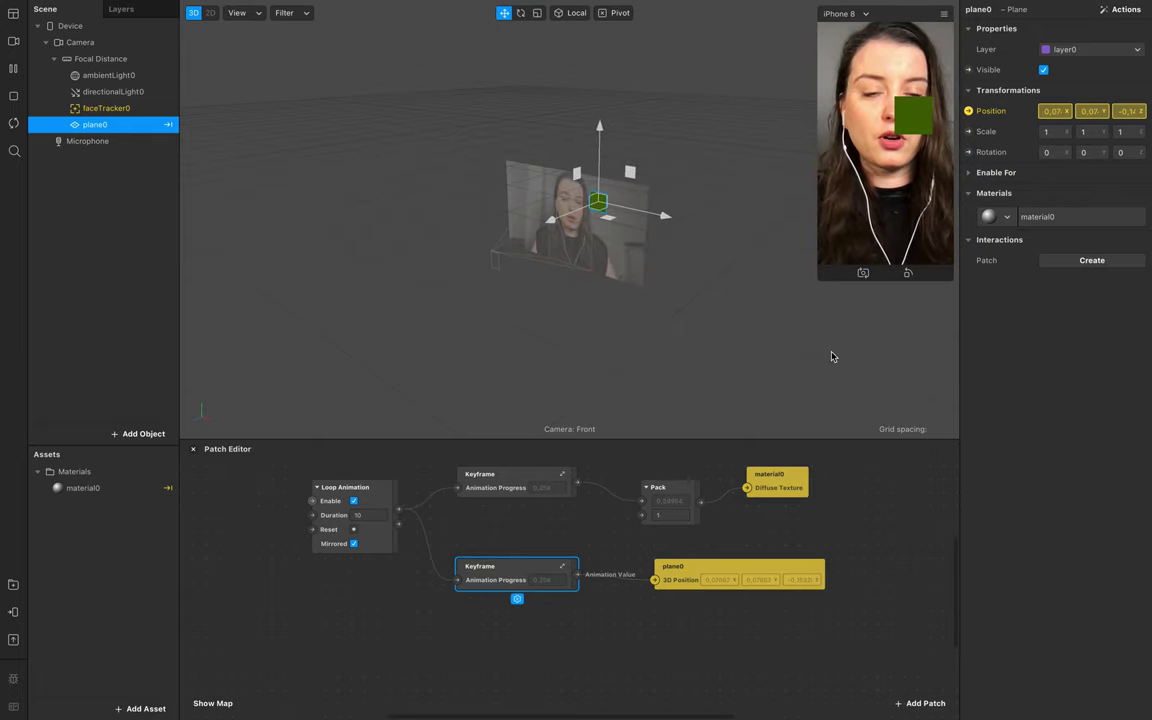
pyautogui.scroll(3, 660, 520)
pyautogui.click(703, 583)
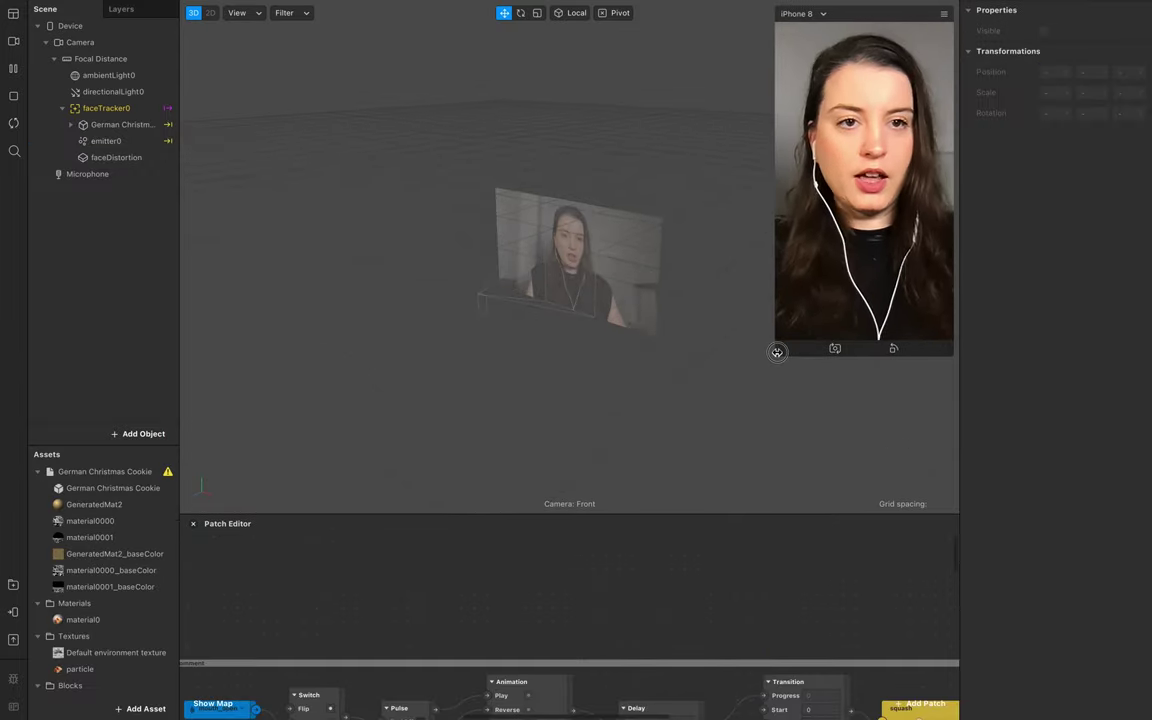
# - Enlarge the Patch Editor in the German Christmas Cookie project and delete the comment frame around the squash patches
pyautogui.moveTo(657, 514); pyautogui.dragTo(694, 355)
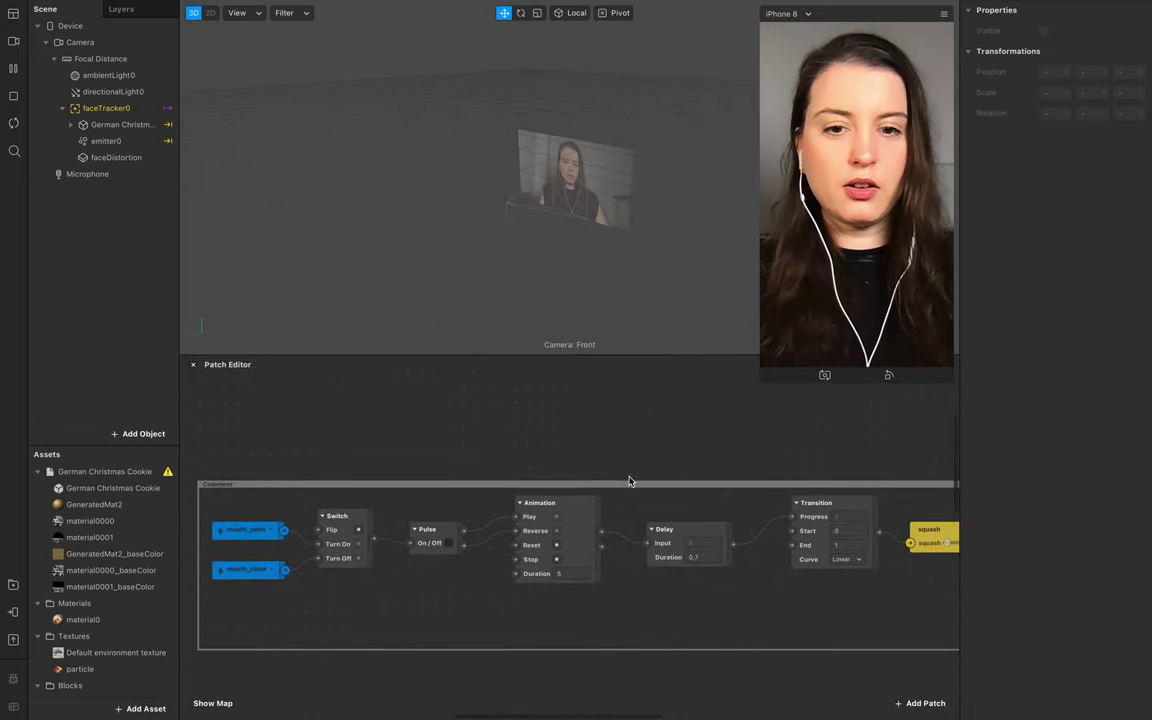
pyautogui.click(629, 485)
pyautogui.press('Delete')
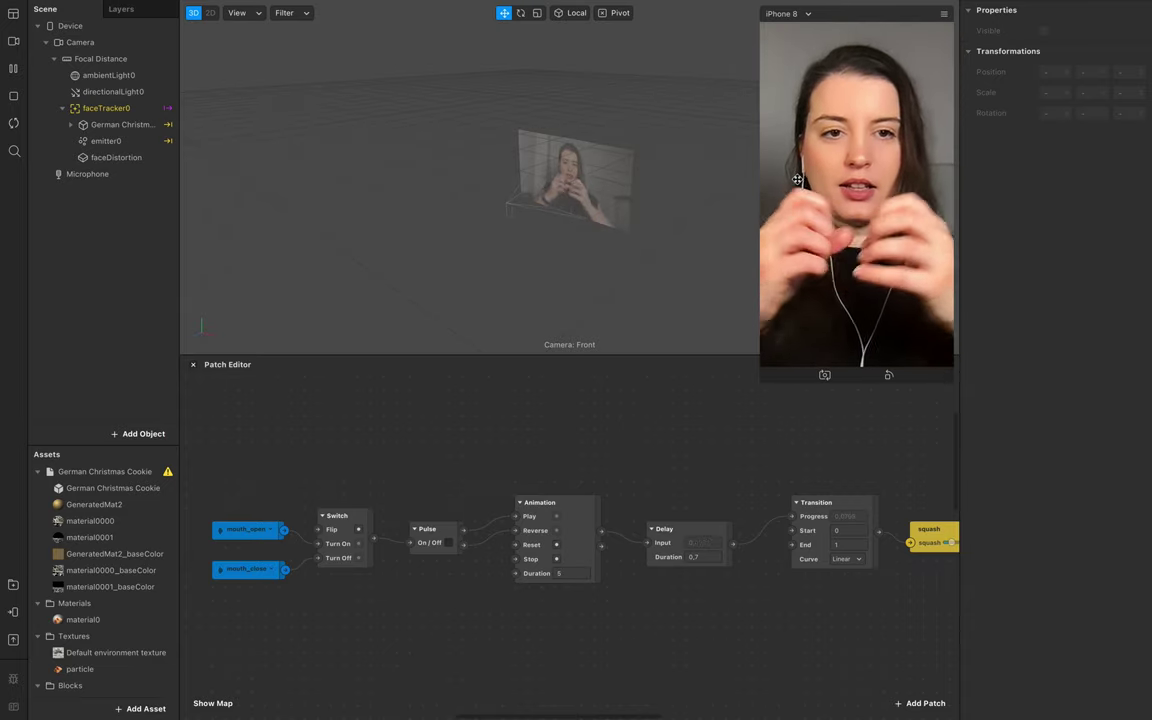
# - Add a Keyframe patch fed by the Delay patch's output
pyautogui.hscroll(5, 733, 550)
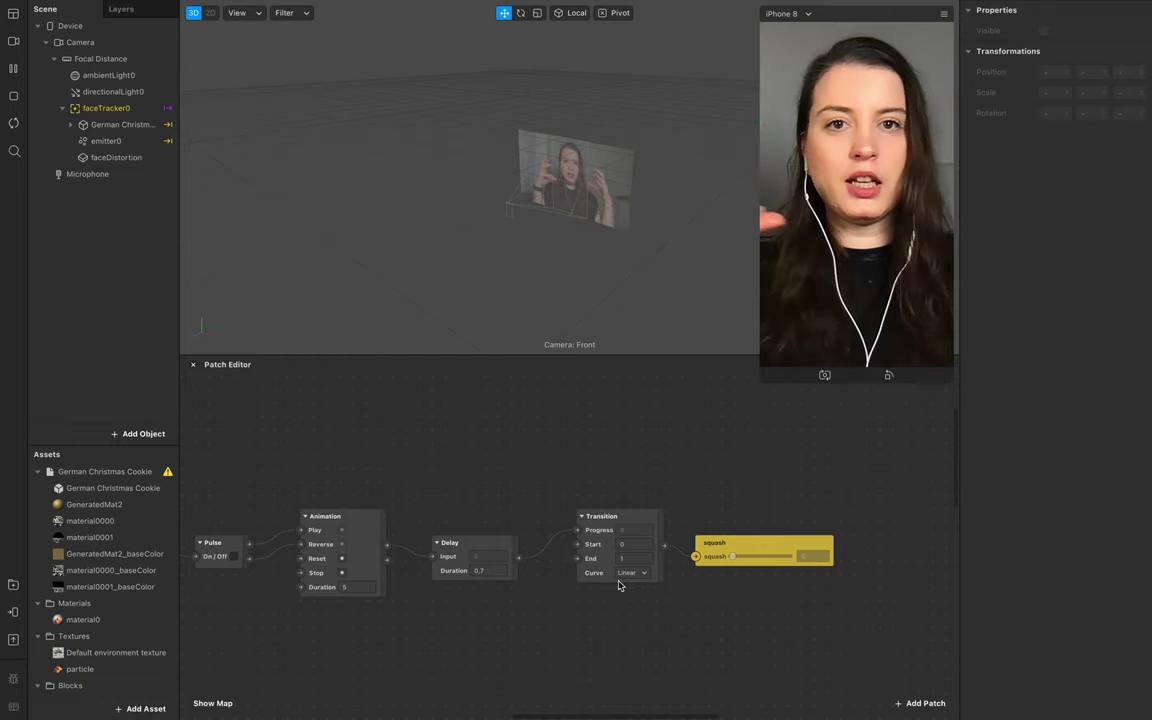
pyautogui.moveTo(622, 520); pyautogui.dragTo(571, 507)
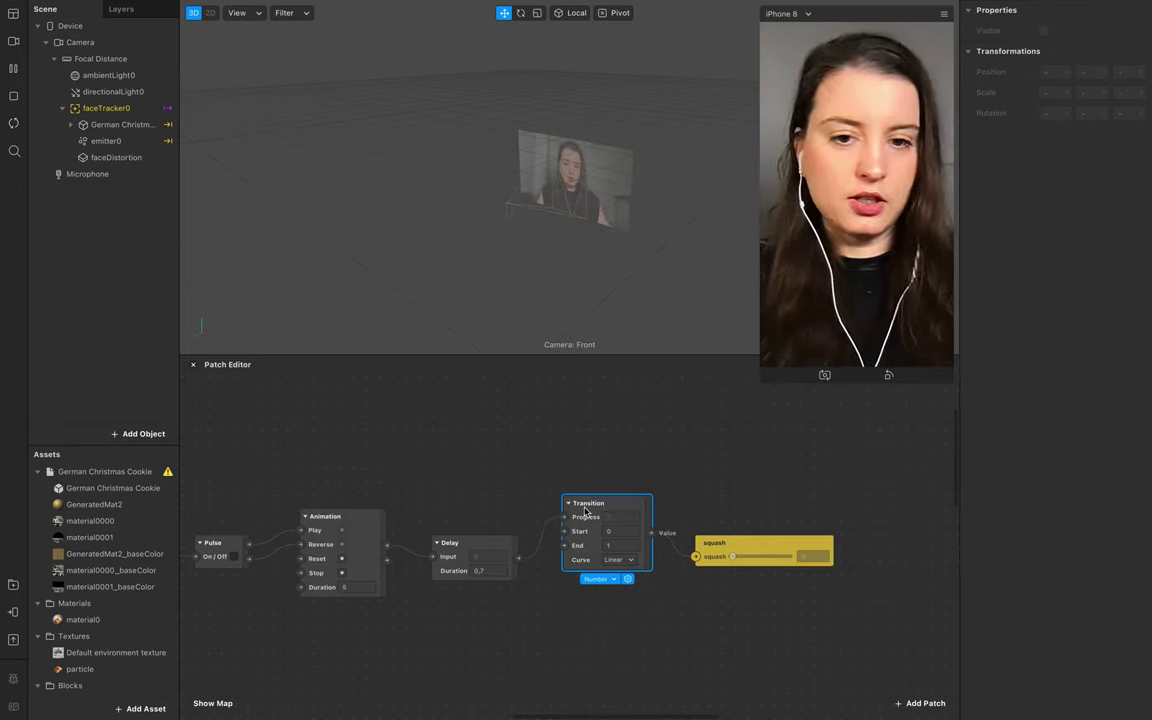
pyautogui.moveTo(519, 556); pyautogui.dragTo(571, 428)
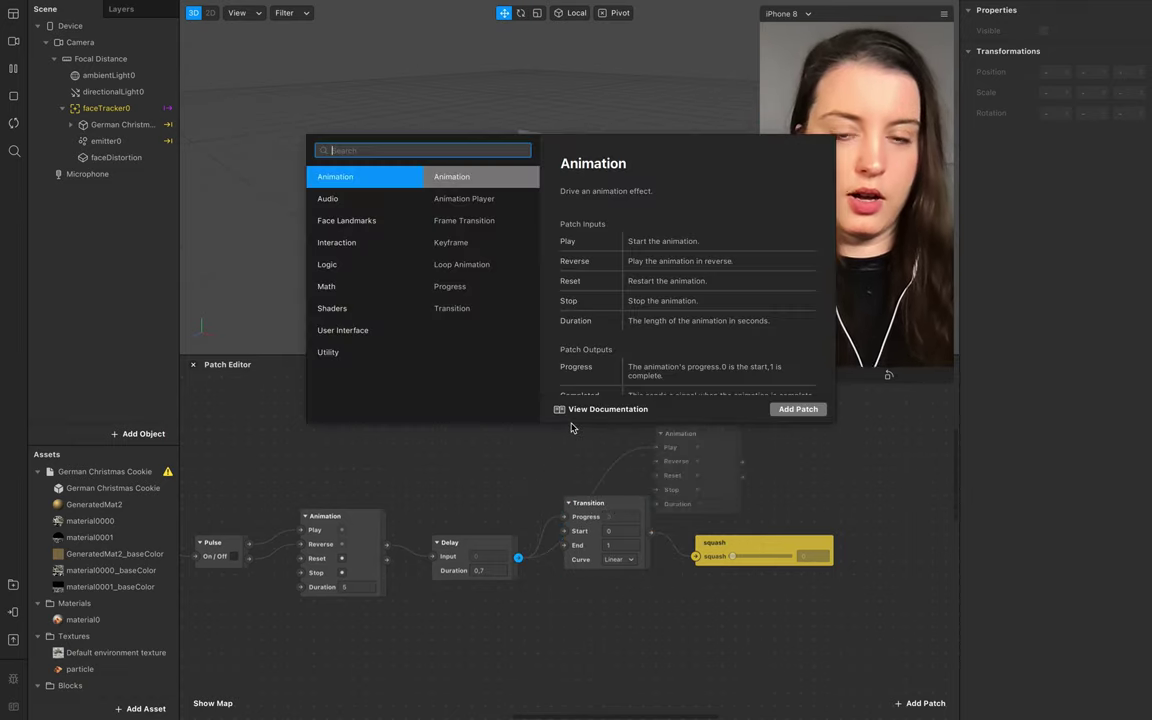
pyautogui.write('k')
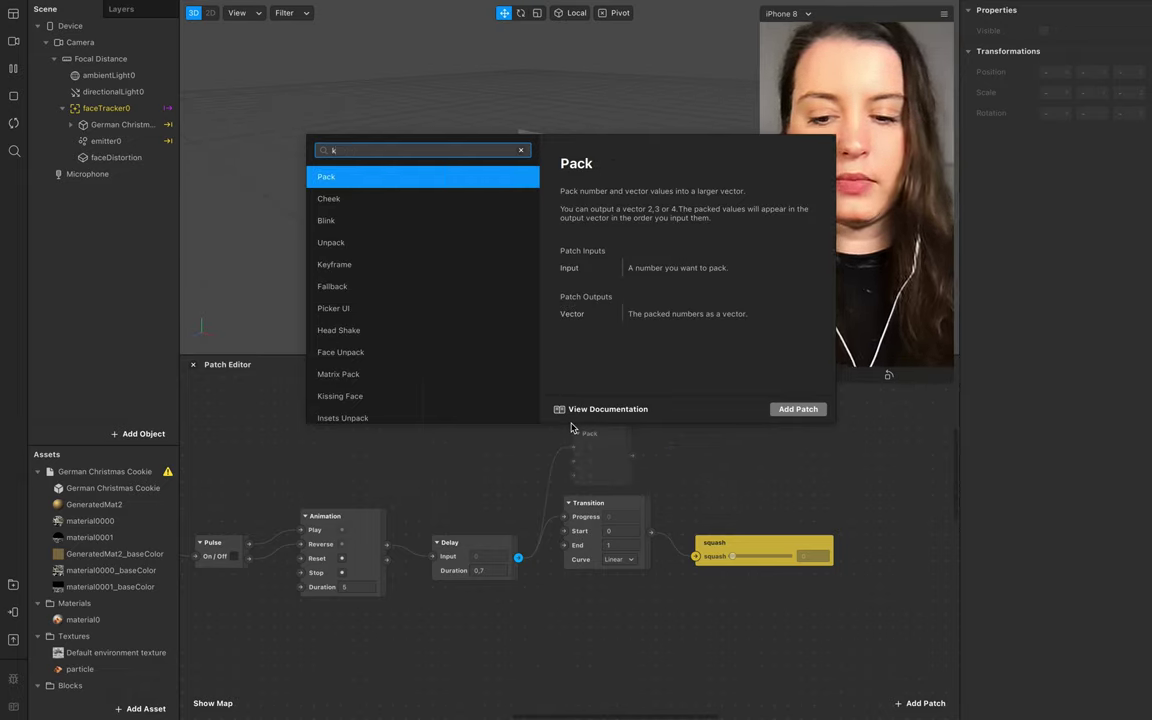
pyautogui.write('ey')
pyautogui.press('Return')
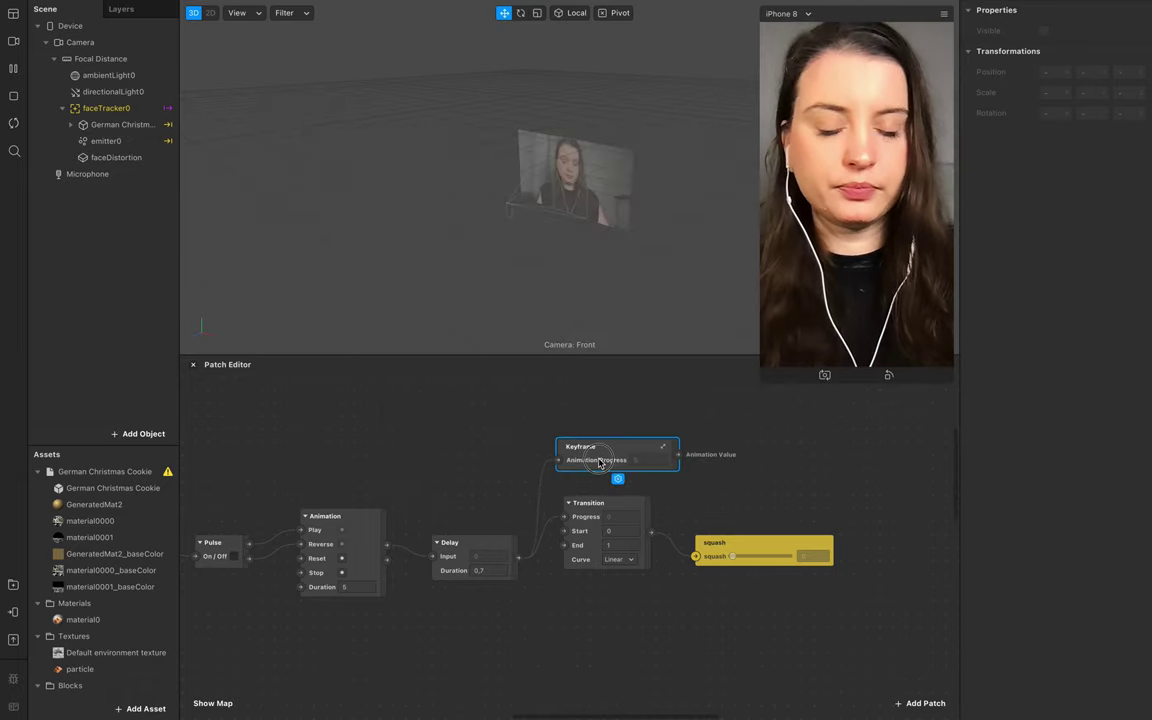
# - Delete the Transition patch and position the Keyframe and squash patches to make room between them
pyautogui.moveTo(600, 462); pyautogui.dragTo(638, 494)
pyautogui.click(635, 512)
pyautogui.press('BackSpace')
pyautogui.moveTo(743, 555); pyautogui.dragTo(795, 541)
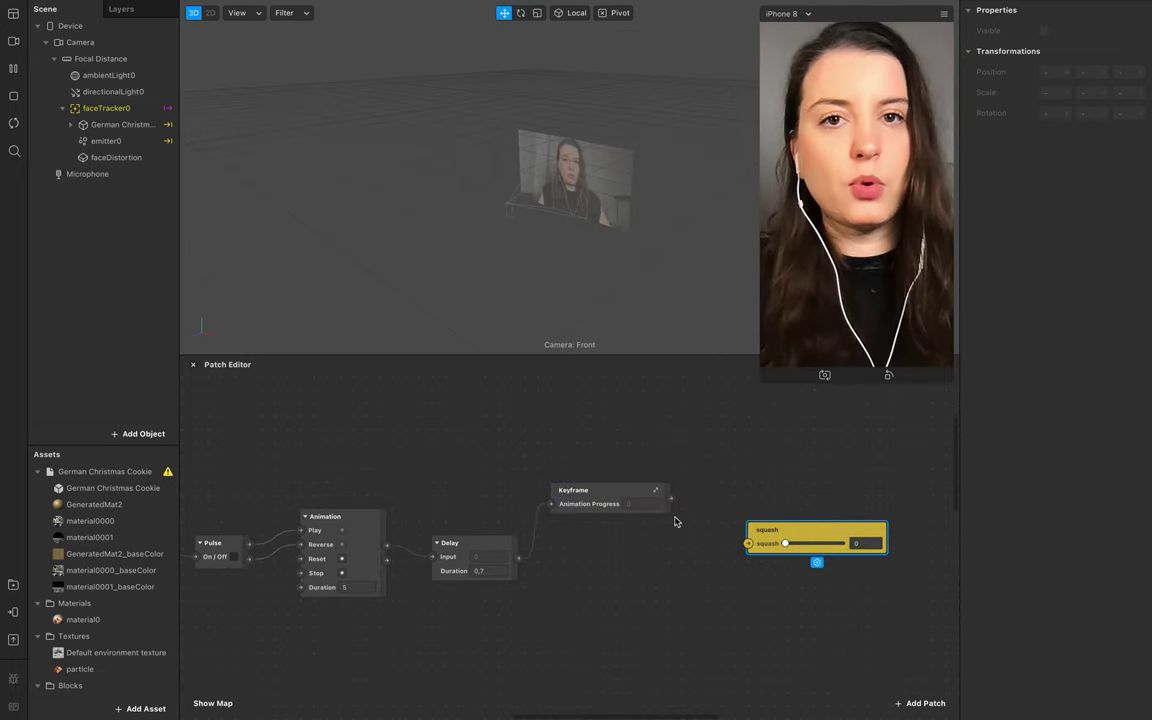
# - Add an Unpack patch to the Keyframe patch's output and place it between the Keyframe and squash patches
pyautogui.moveTo(620, 490); pyautogui.dragTo(689, 477)
pyautogui.write('un')
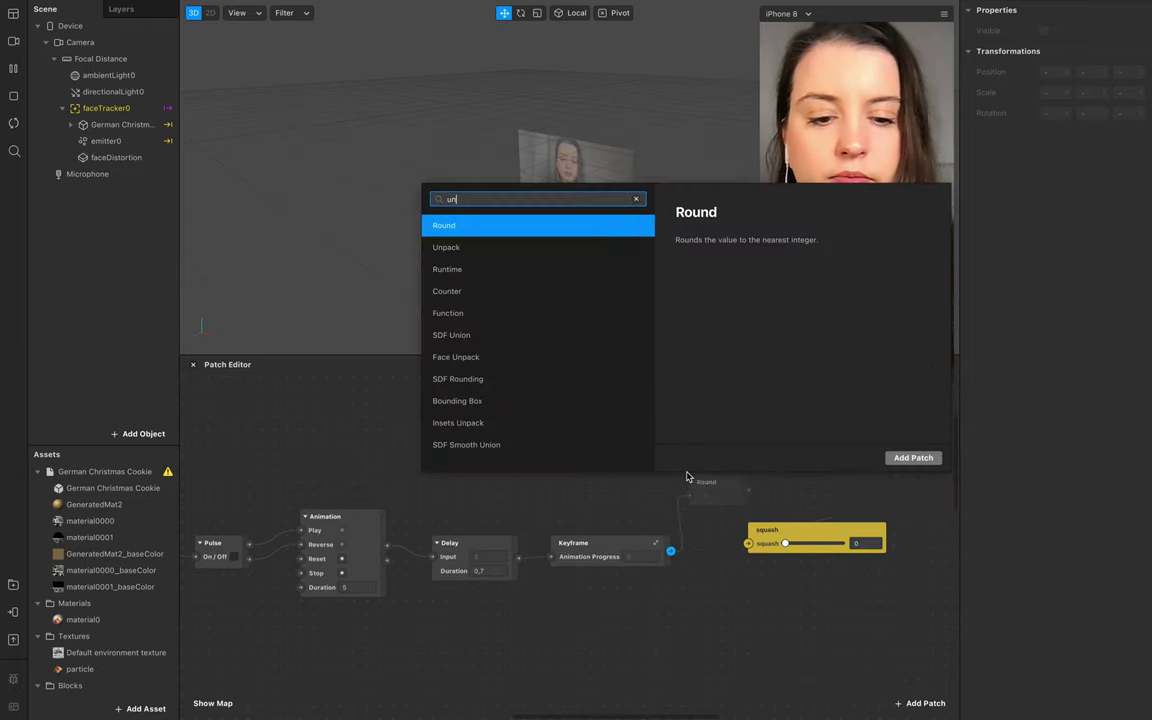
pyautogui.write('pack')
pyautogui.press('Return')
pyautogui.hscroll(5, 797, 589)
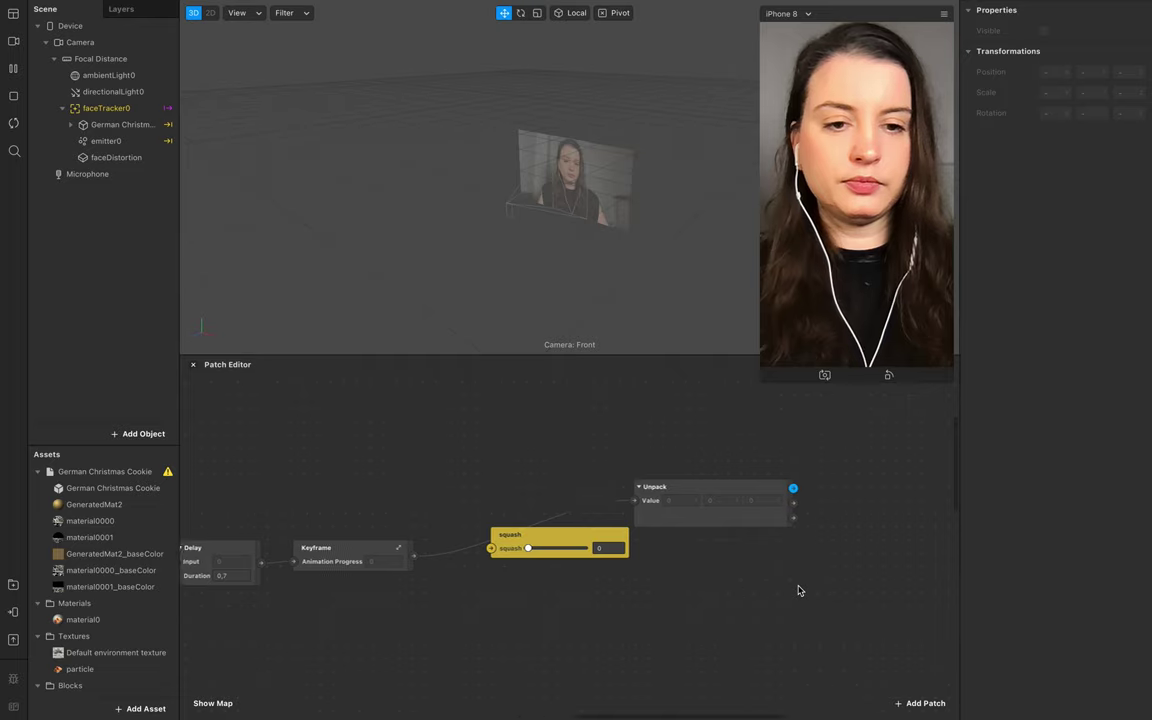
pyautogui.moveTo(683, 490); pyautogui.dragTo(492, 478)
pyautogui.moveTo(514, 536); pyautogui.dragTo(706, 521)
pyautogui.moveTo(570, 536); pyautogui.dragTo(747, 484)
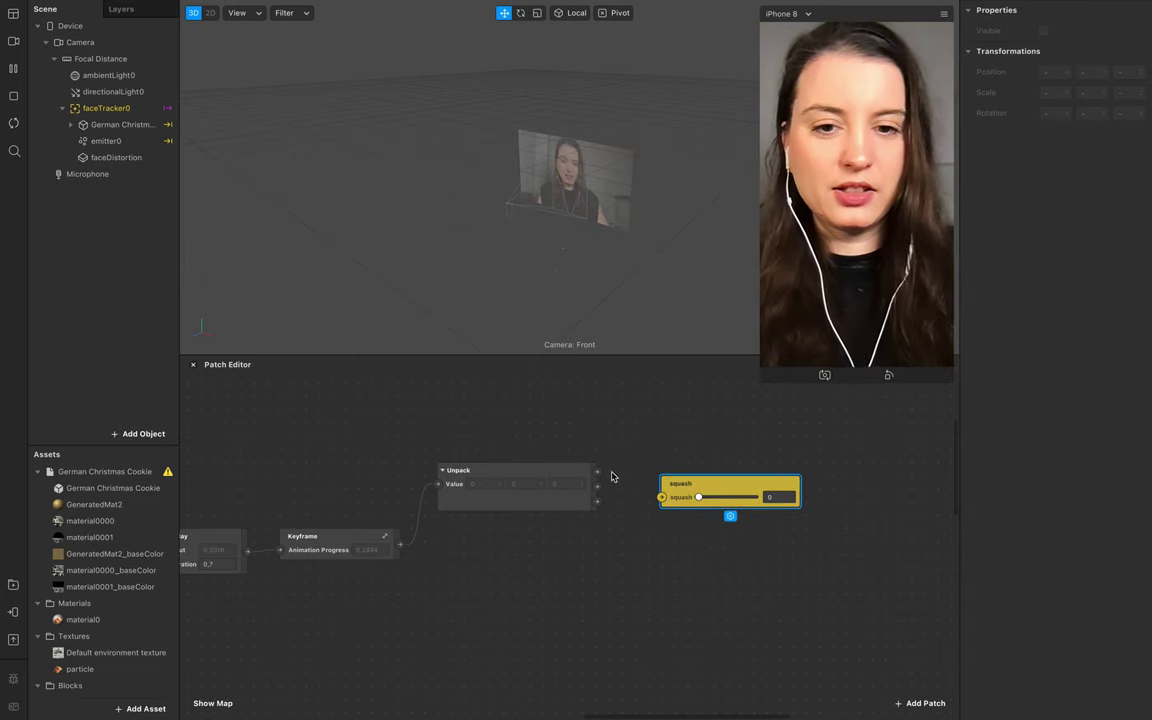
# - Connect the Unpack patch's first output to the squash patch and open the Keyframe patch's timeline, scaled to its 60 frames
pyautogui.moveTo(597, 473); pyautogui.dragTo(661, 499)
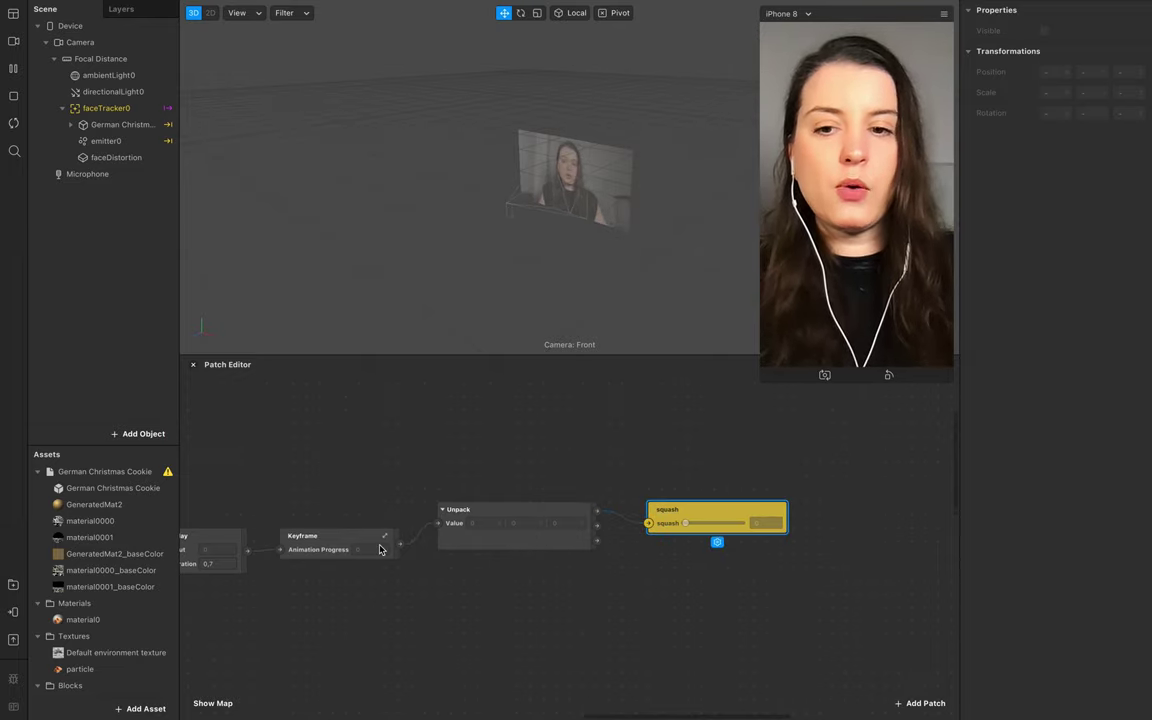
pyautogui.hscroll(-5, 379, 549)
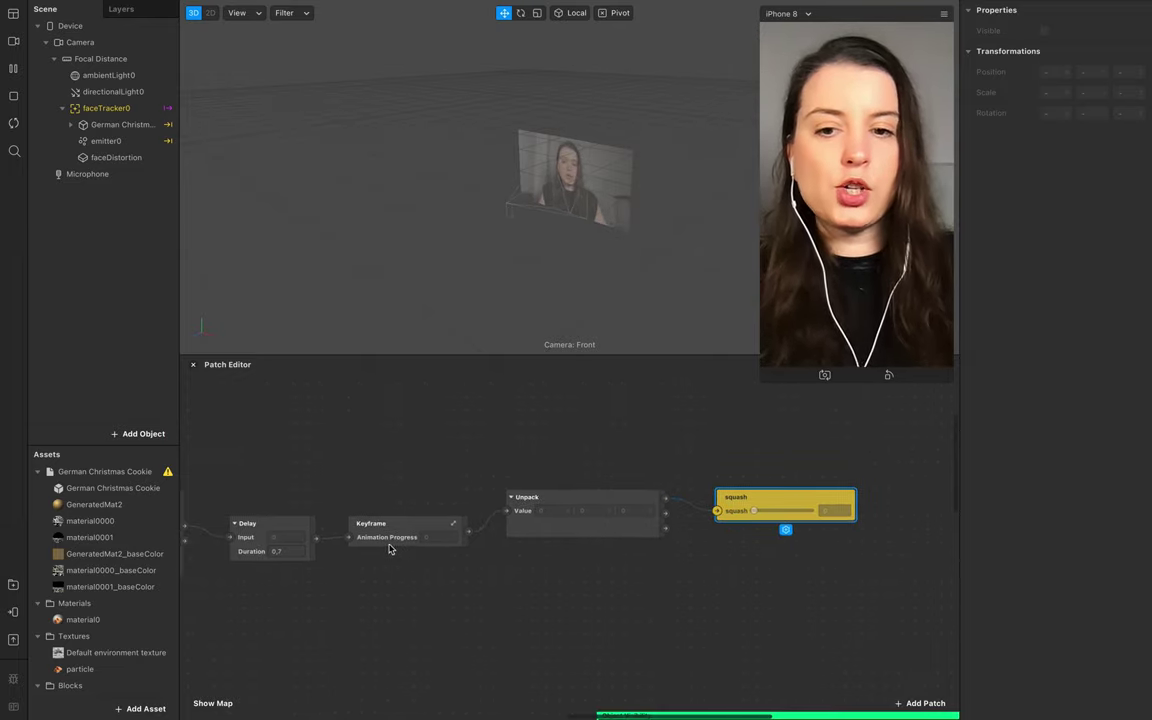
pyautogui.doubleClick(455, 527)
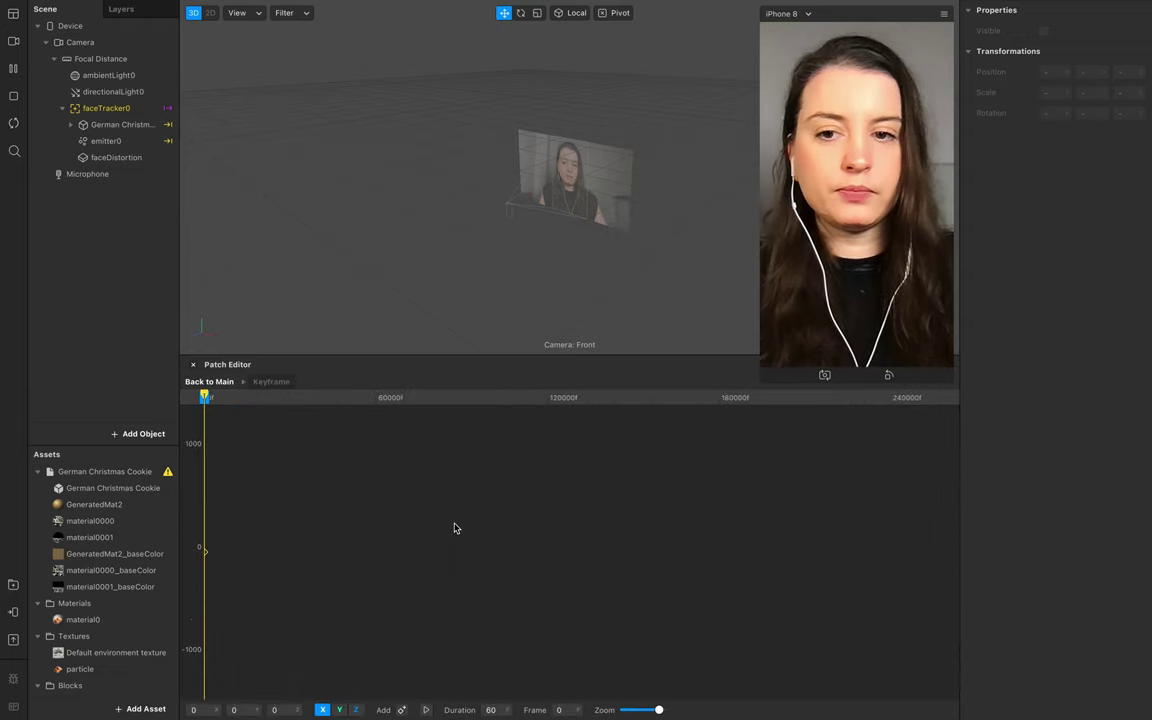
pyautogui.moveTo(663, 710); pyautogui.dragTo(631, 710)
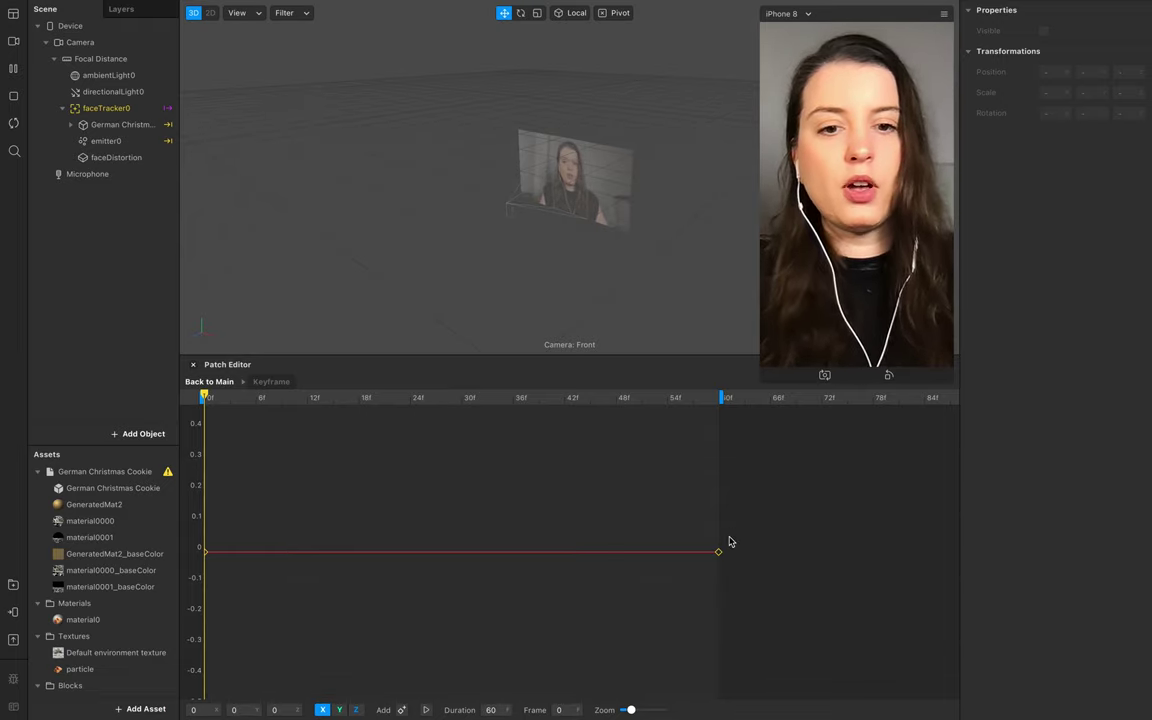
# - Add a keyframe at frame 54 that holds the X value at 0
pyautogui.moveTo(718, 552)
pyautogui.mouseDown()
pyautogui.moveTo(712, 563)
pyautogui.moveTo(728, 548)
pyautogui.mouseUp()
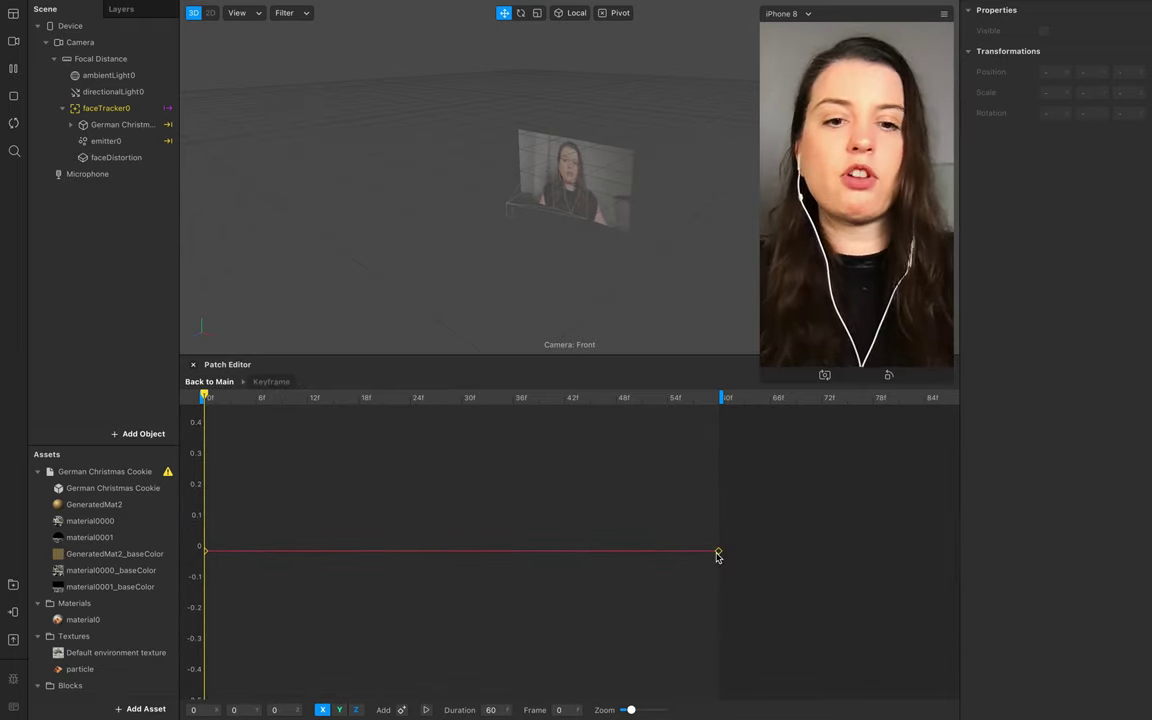
pyautogui.click(718, 553)
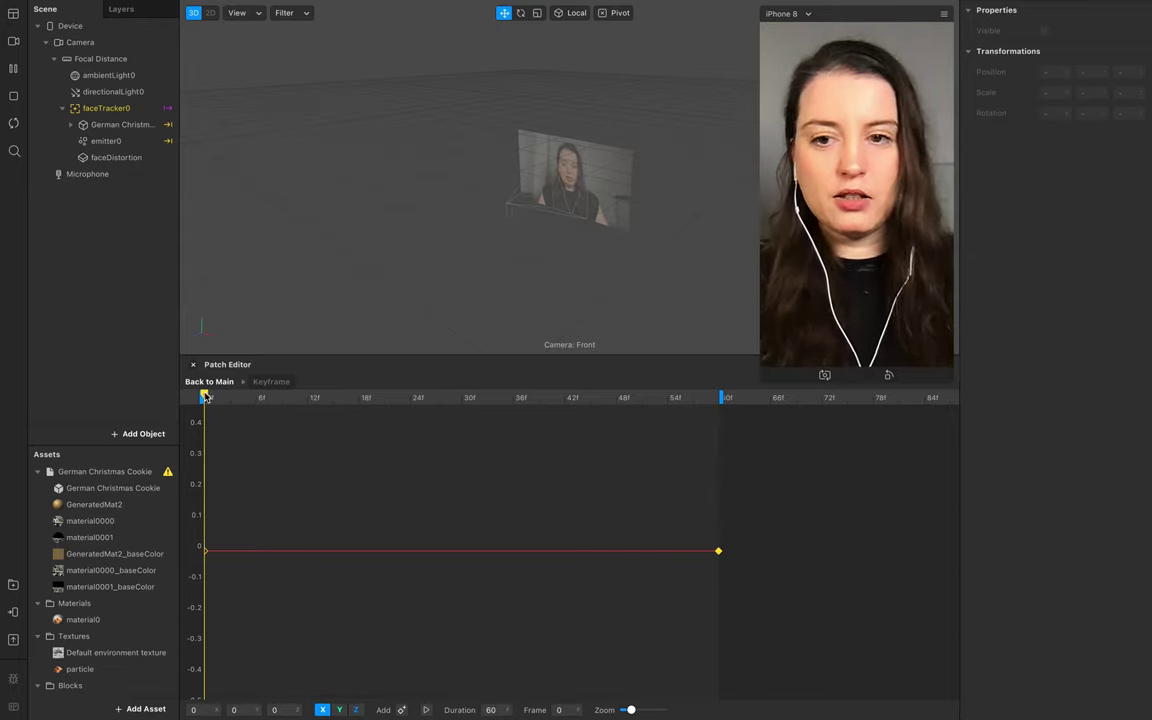
pyautogui.moveTo(205, 398); pyautogui.dragTo(631, 420)
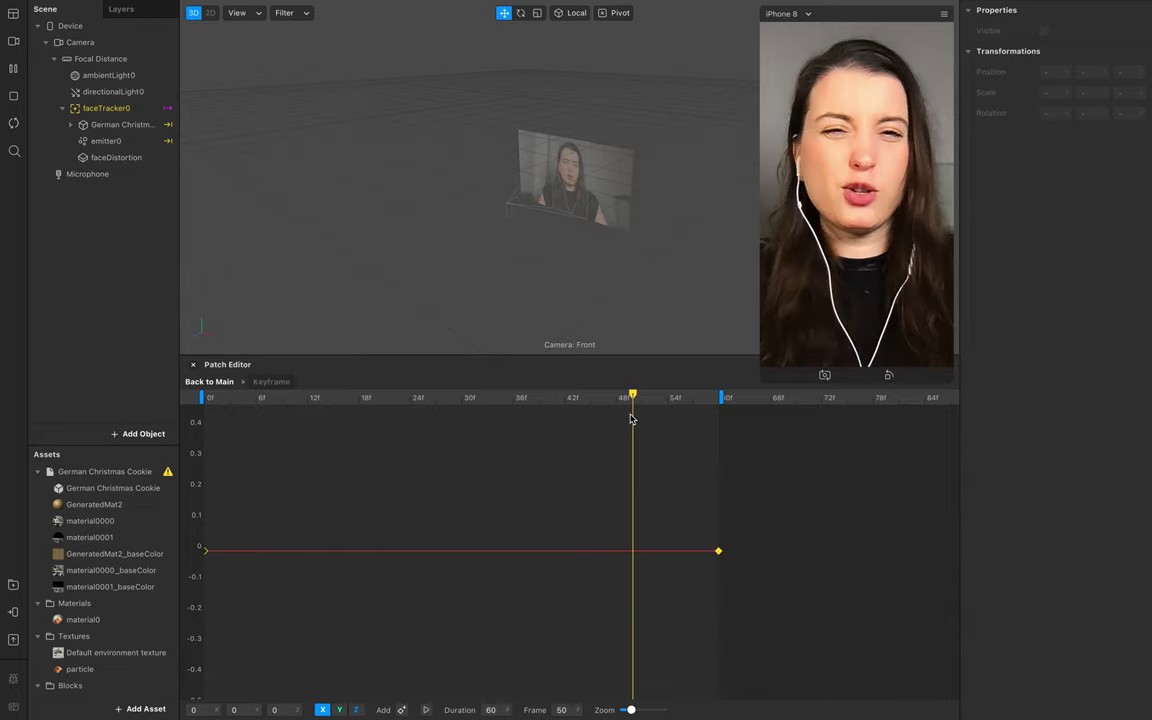
pyautogui.click(632, 395)
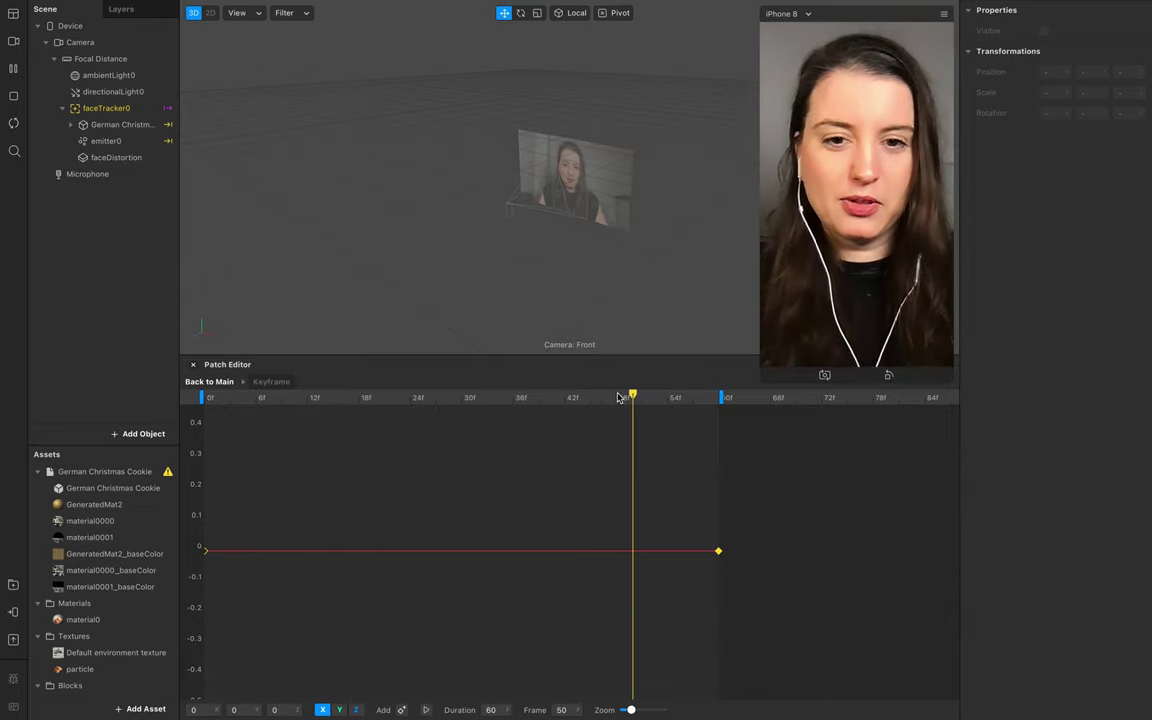
pyautogui.moveTo(633, 398); pyautogui.dragTo(667, 396)
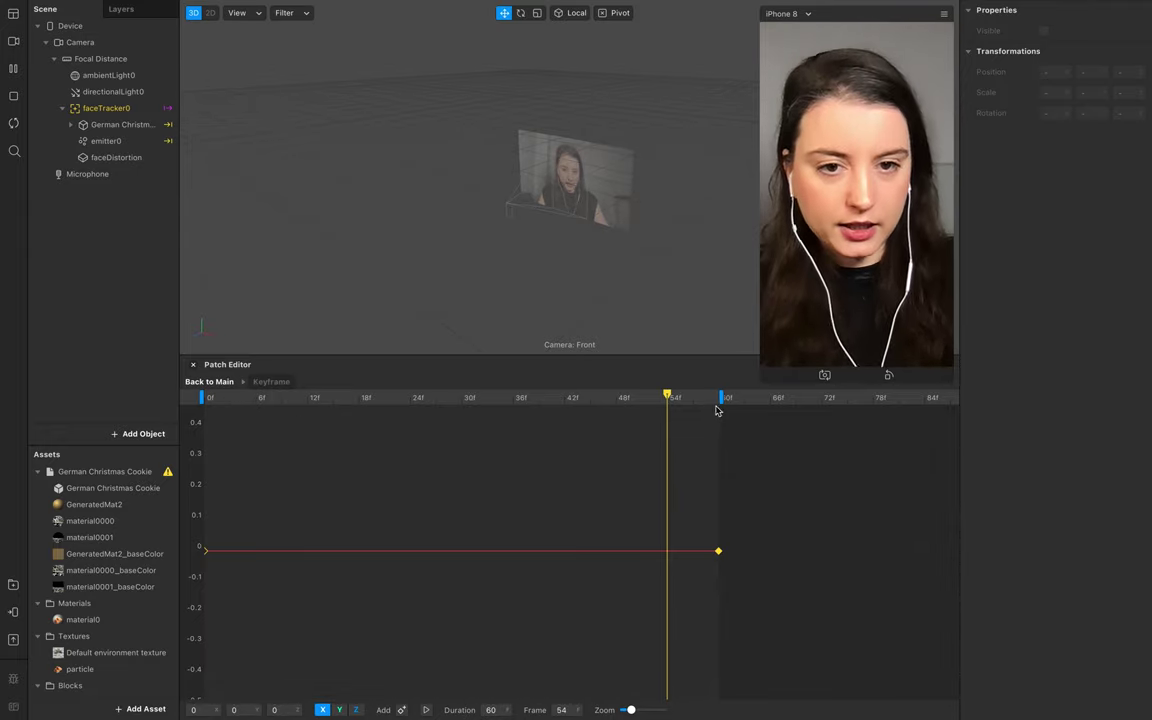
pyautogui.click(401, 709)
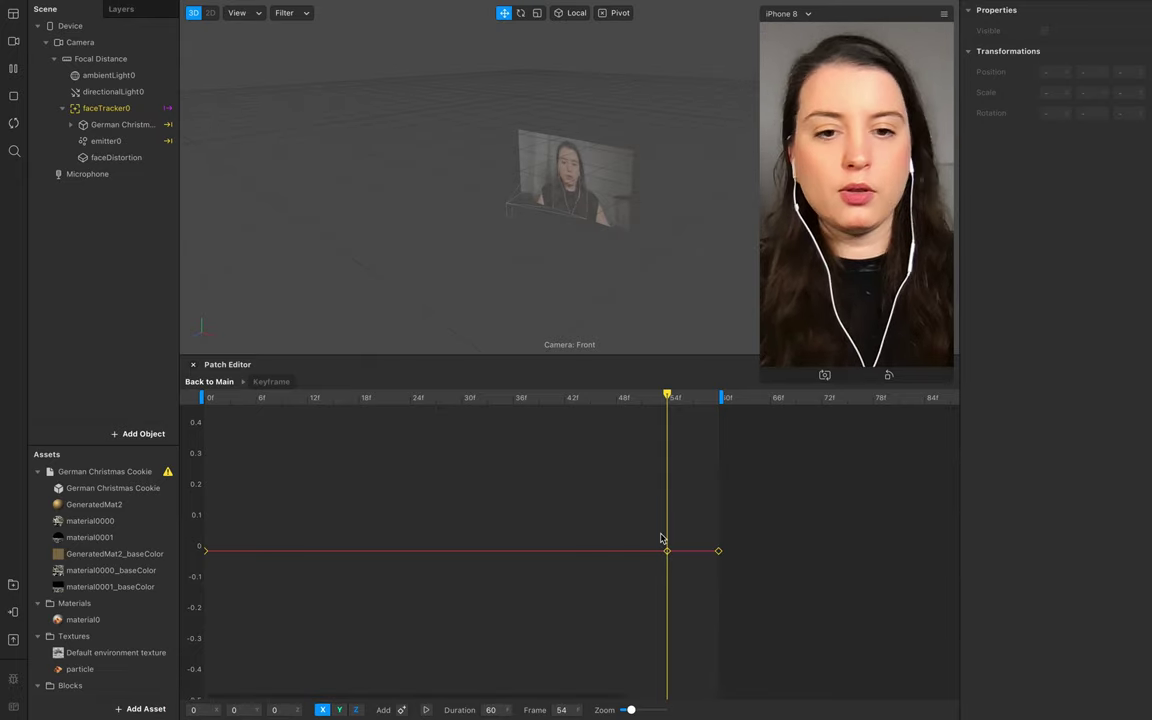
# - Set the X value of the keyframe at frame 60 to 0.1
pyautogui.moveTo(664, 399); pyautogui.dragTo(717, 402)
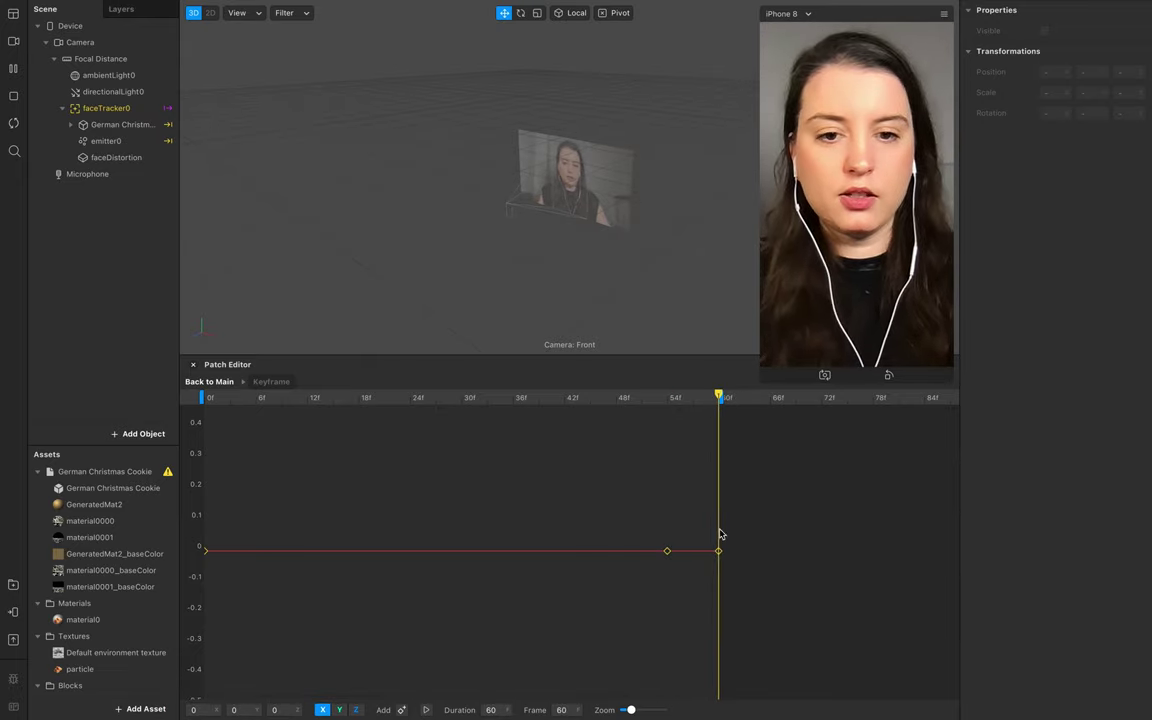
pyautogui.click(199, 709)
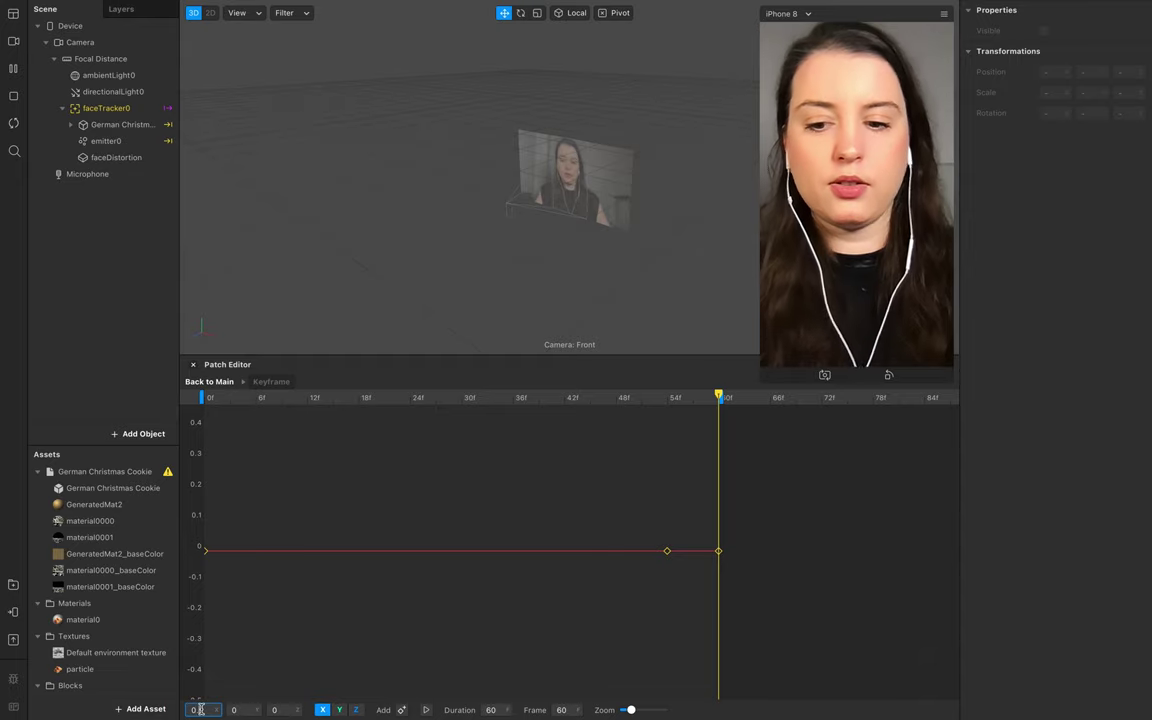
pyautogui.write('0.1')
pyautogui.press('Return')
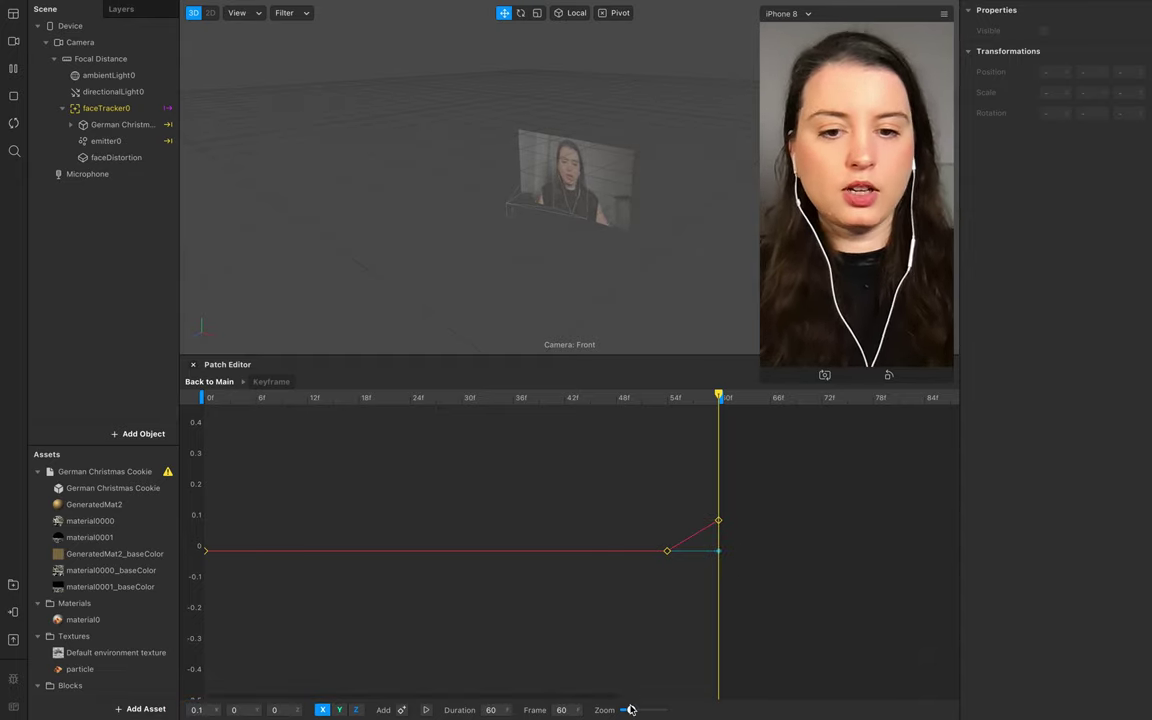
# - Extend the animation's duration to 120 frames and add a keyframe at frame 115 holding X at 0.1
pyautogui.moveTo(631, 709); pyautogui.dragTo(633, 709)
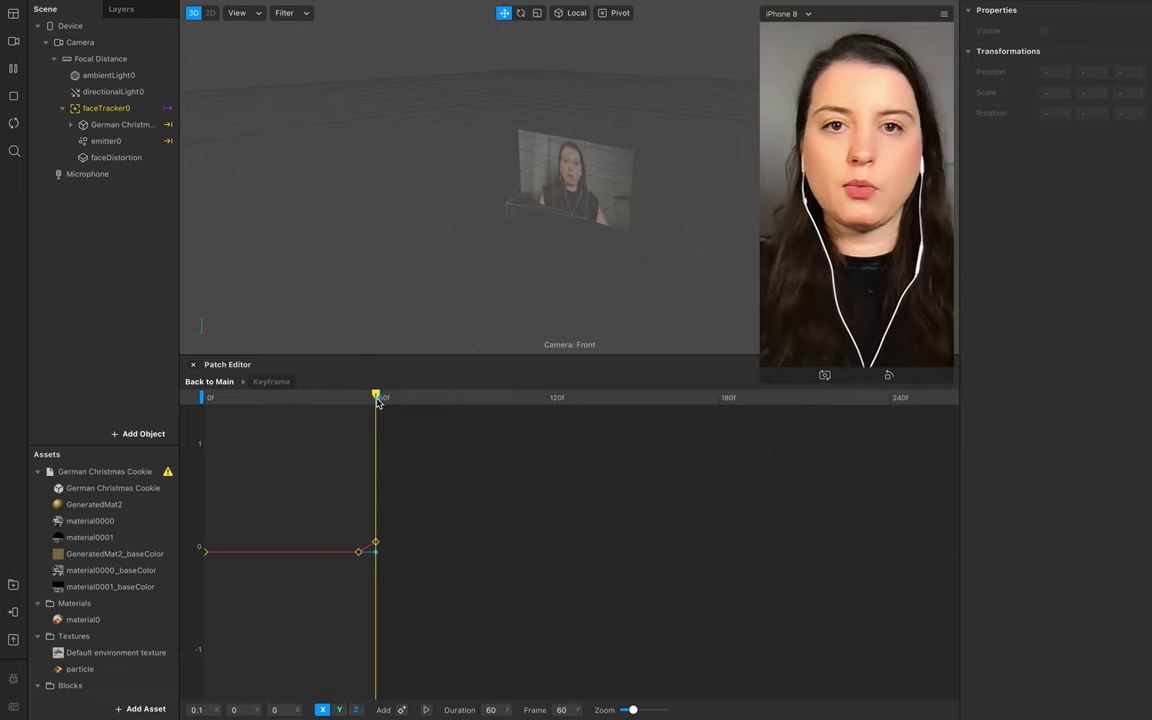
pyautogui.moveTo(377, 401)
pyautogui.mouseDown()
pyautogui.moveTo(558, 399)
pyautogui.moveTo(548, 403)
pyautogui.mouseUp()
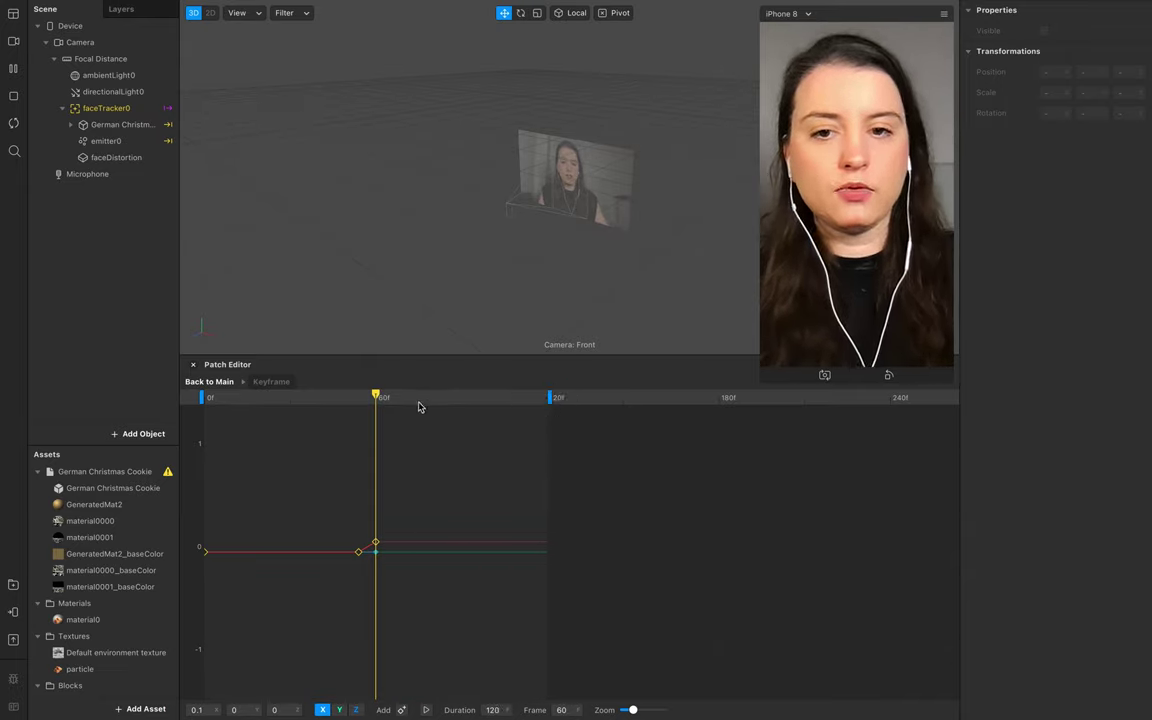
pyautogui.moveTo(376, 397); pyautogui.dragTo(534, 414)
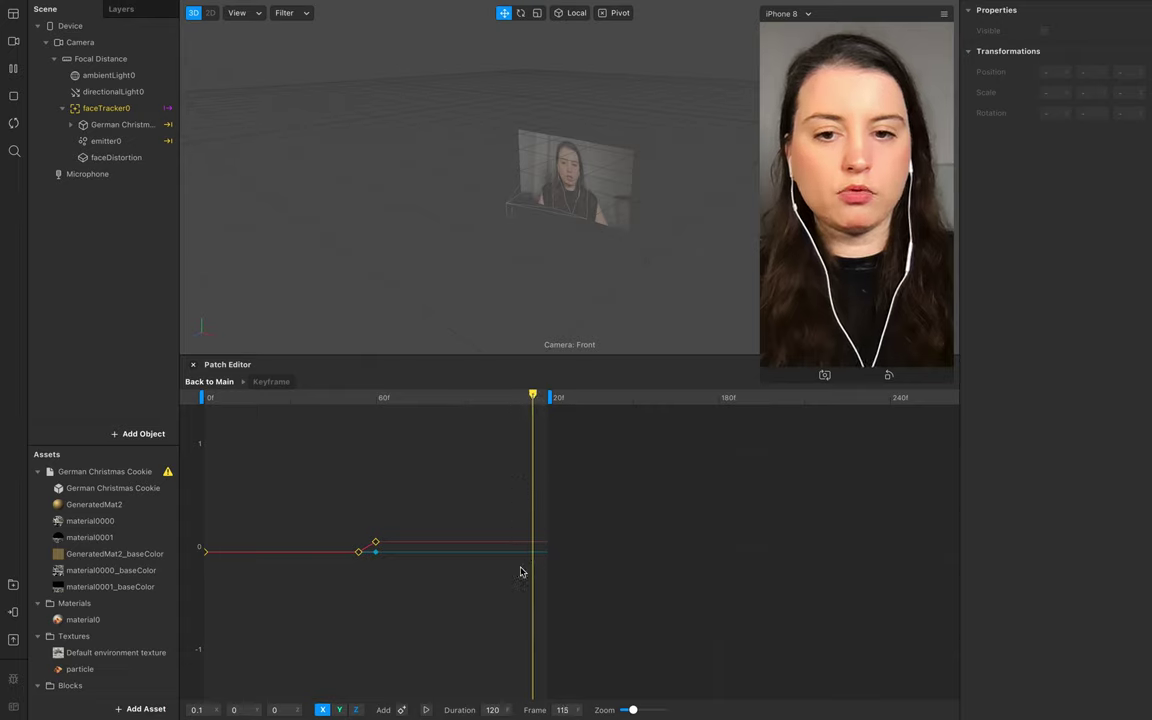
pyautogui.click(401, 709)
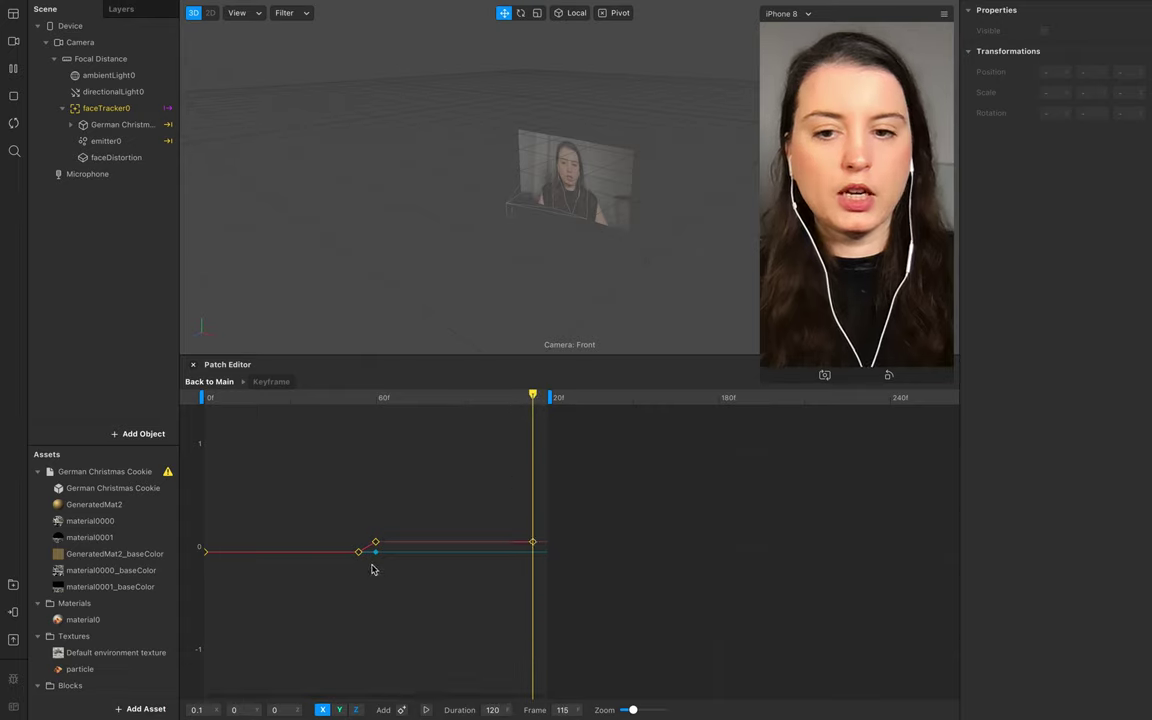
# - Add a keyframe at frame 120 with an X value of 0.2
pyautogui.moveTo(532, 394); pyautogui.dragTo(547, 396)
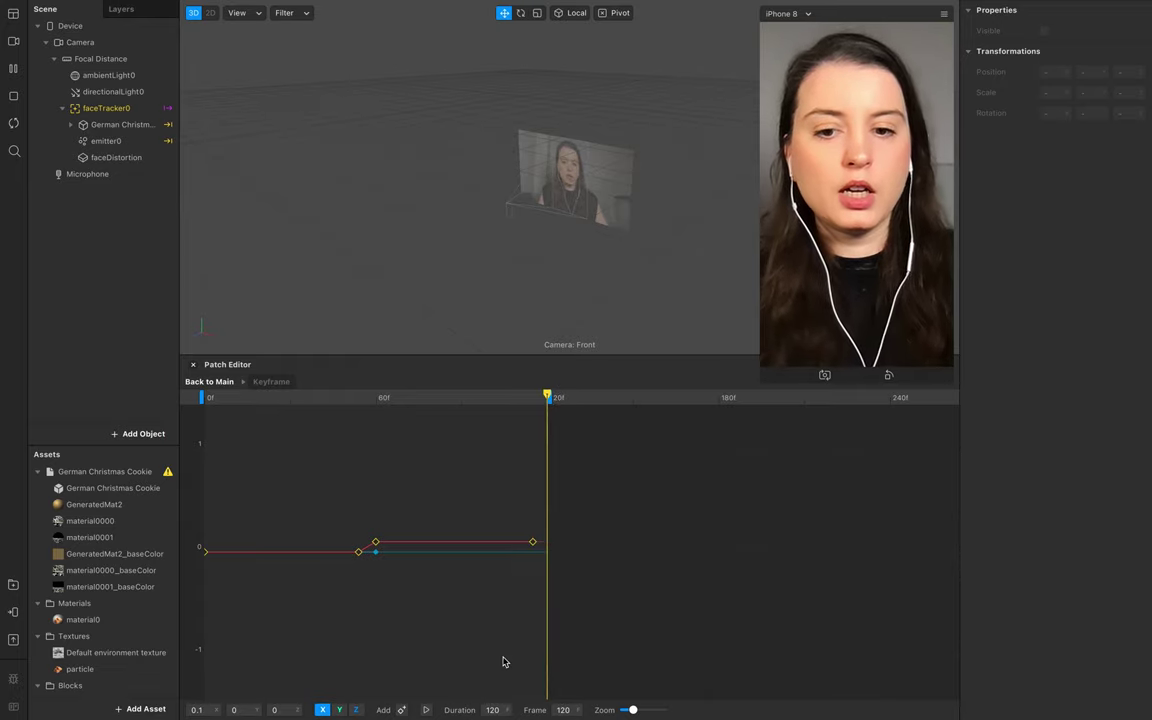
pyautogui.click(202, 709)
pyautogui.write('0.2')
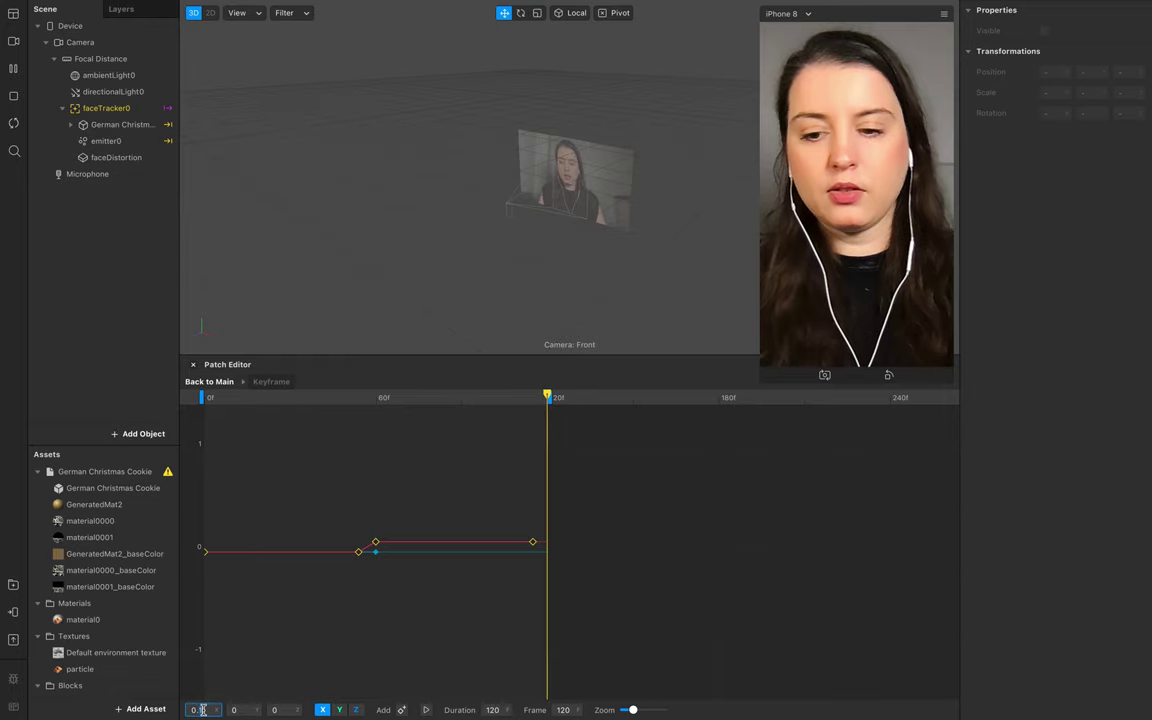
pyautogui.press('Return')
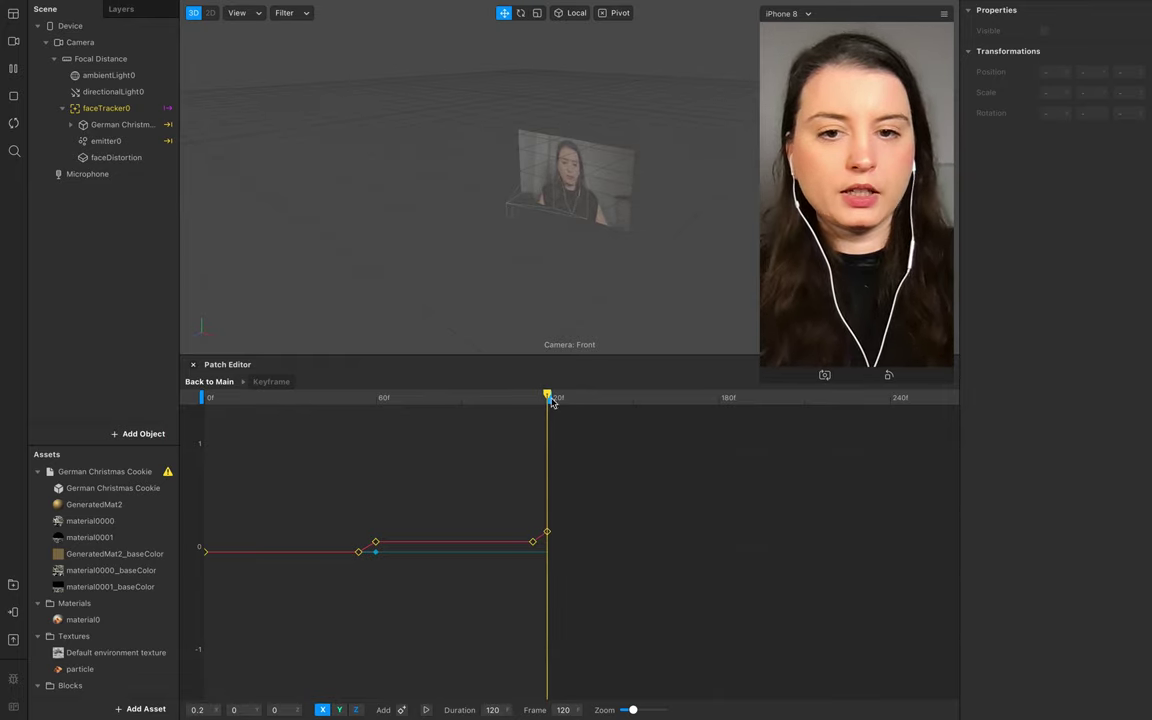
# - Extend the duration to 245 frames and add X keyframes of 0.2 at about frame 175 and 0.4 at frame 180
pyautogui.moveTo(555, 403); pyautogui.dragTo(909, 404)
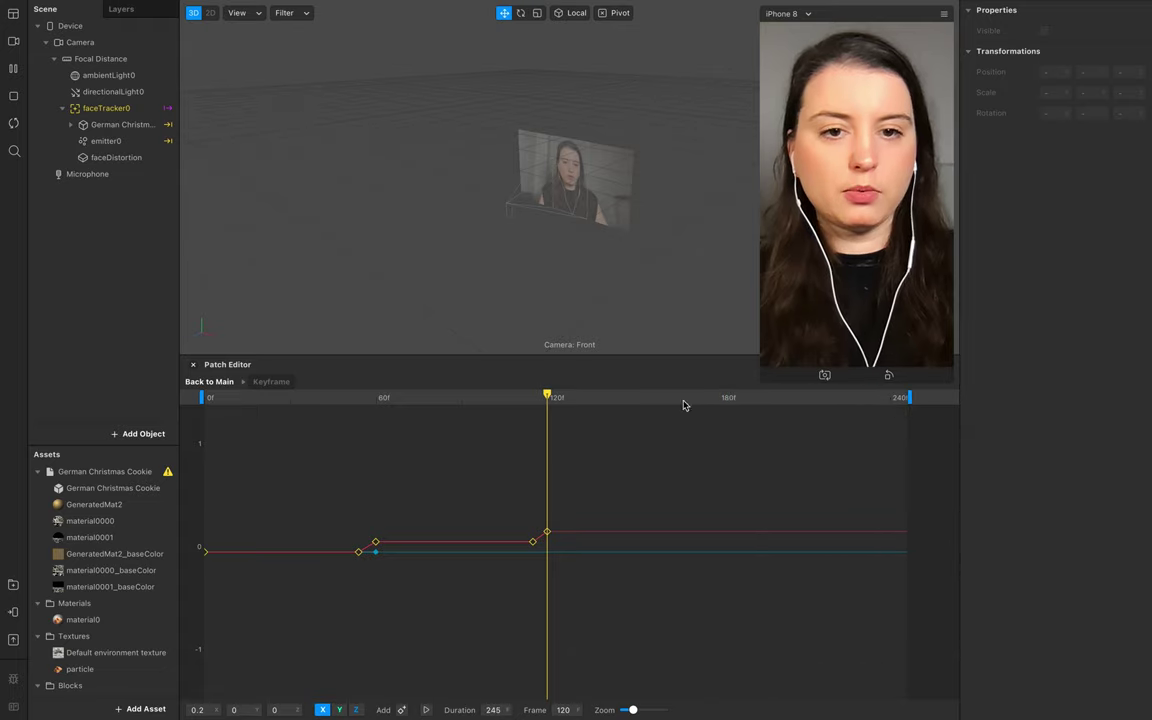
pyautogui.moveTo(549, 397); pyautogui.dragTo(720, 395)
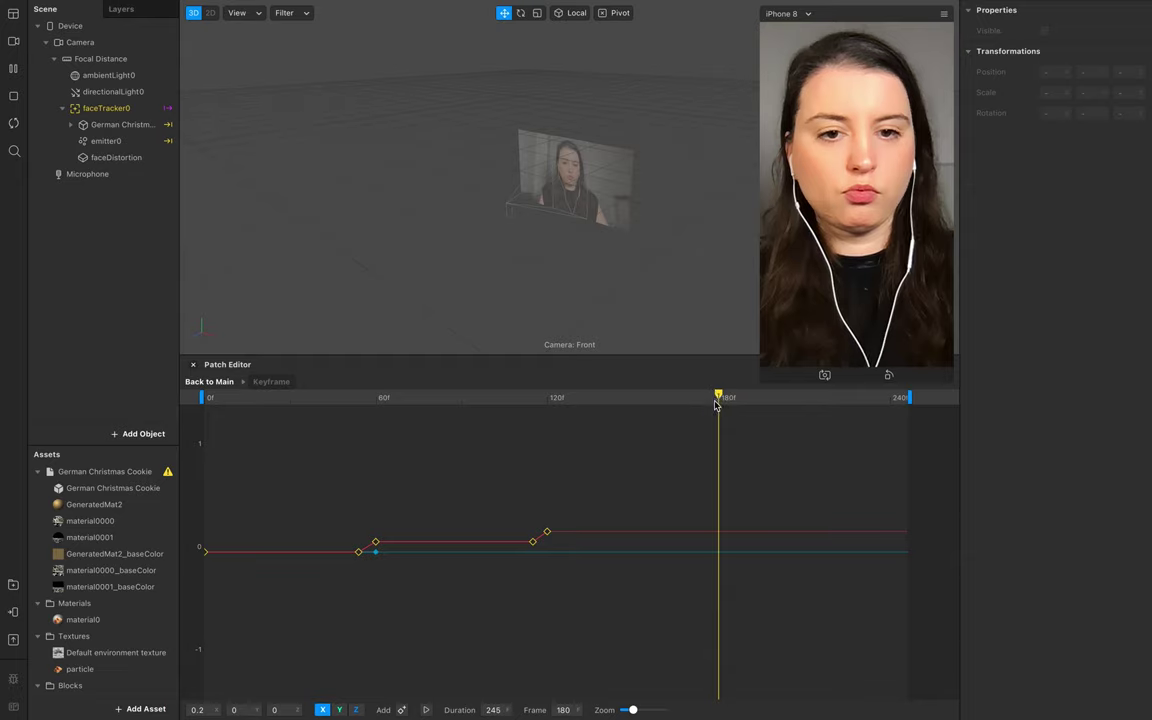
pyautogui.moveTo(718, 397)
pyautogui.mouseDown()
pyautogui.moveTo(699, 398)
pyautogui.moveTo(719, 398)
pyautogui.mouseUp()
pyautogui.click(400, 709)
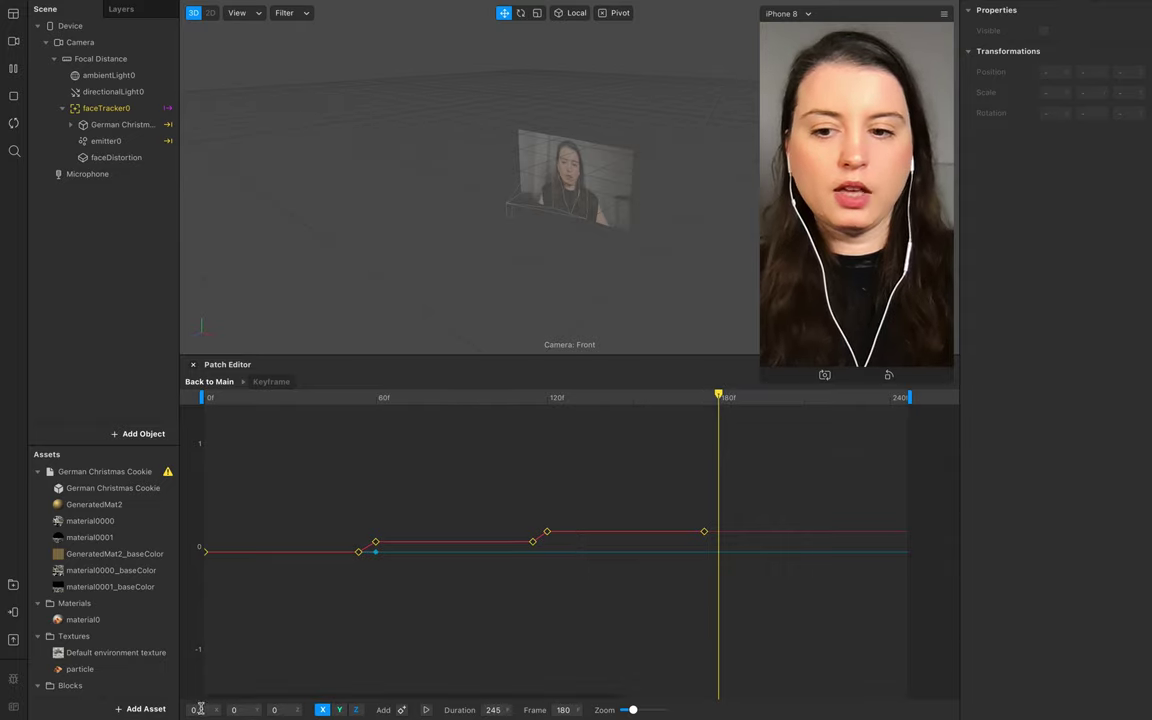
pyautogui.write('0.4')
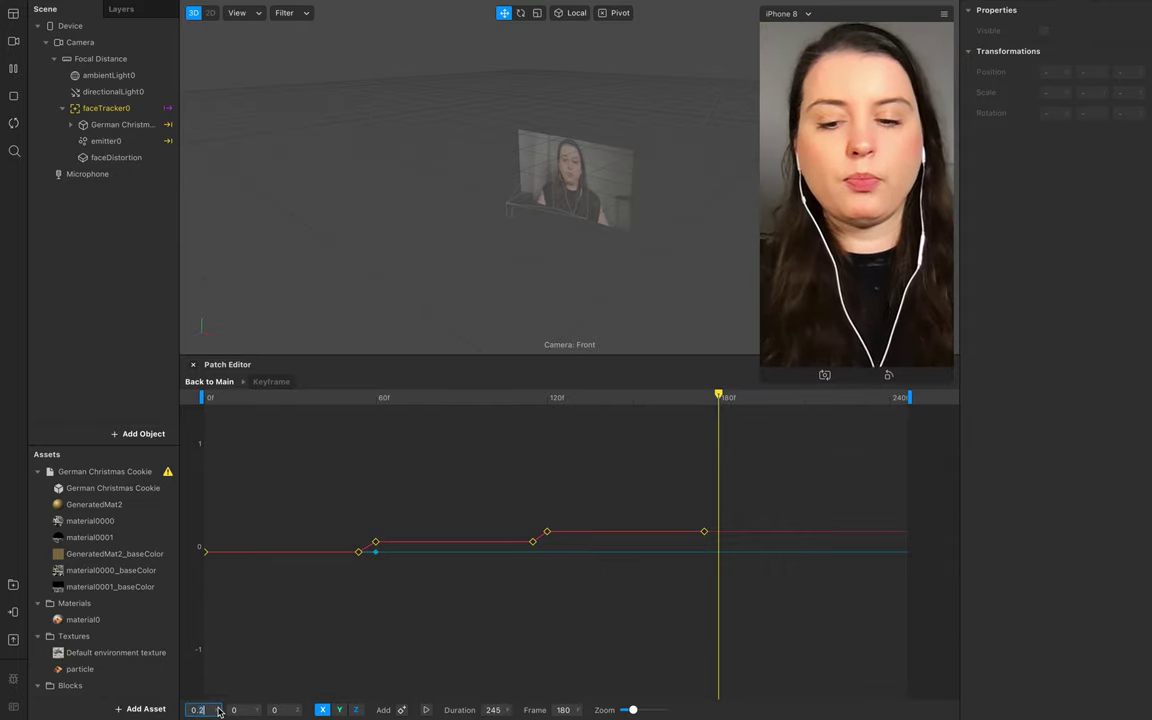
pyautogui.press('Return')
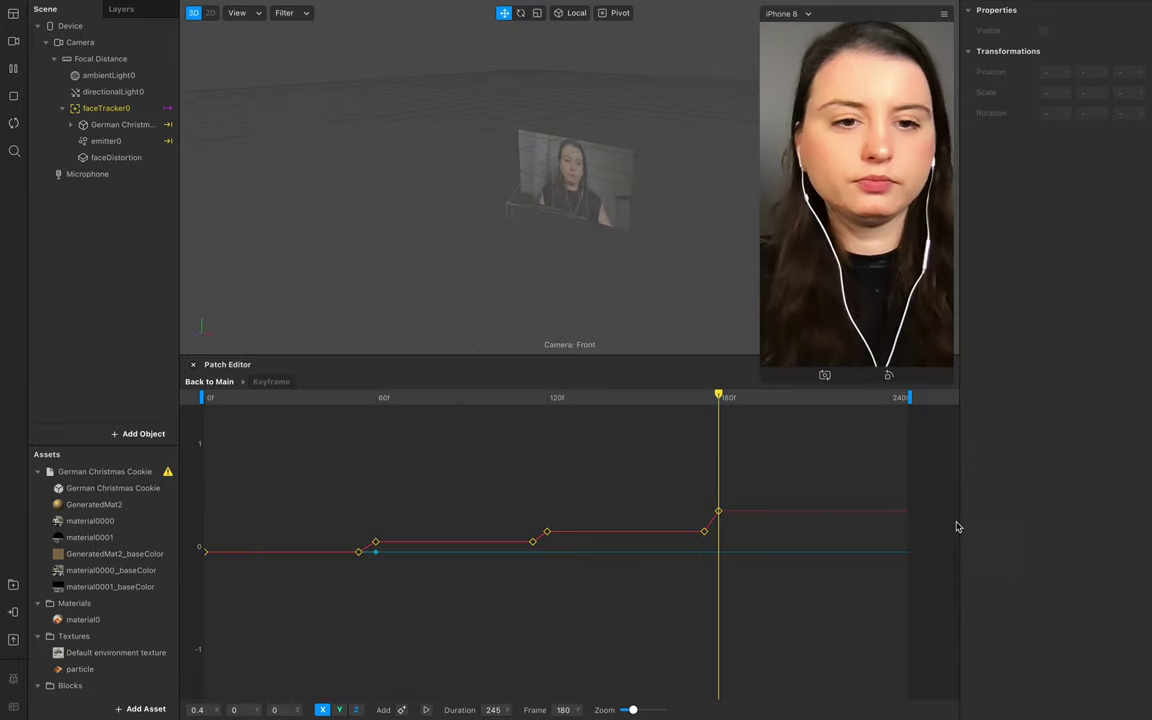
# - Extend the duration to 386 frames and add a keyframe at about frame 233 holding X at 0.4
pyautogui.scroll(-5, 575, 640)
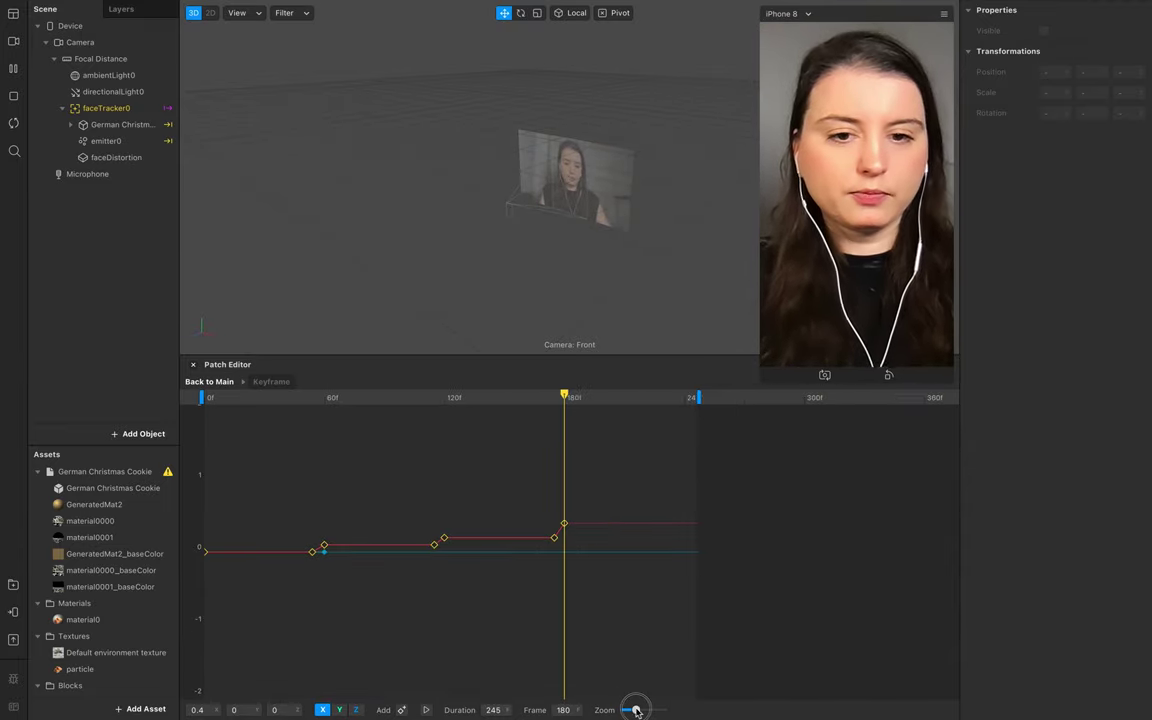
pyautogui.moveTo(560, 398); pyautogui.dragTo(758, 397)
pyautogui.moveTo(461, 397); pyautogui.dragTo(537, 397)
pyautogui.click(402, 710)
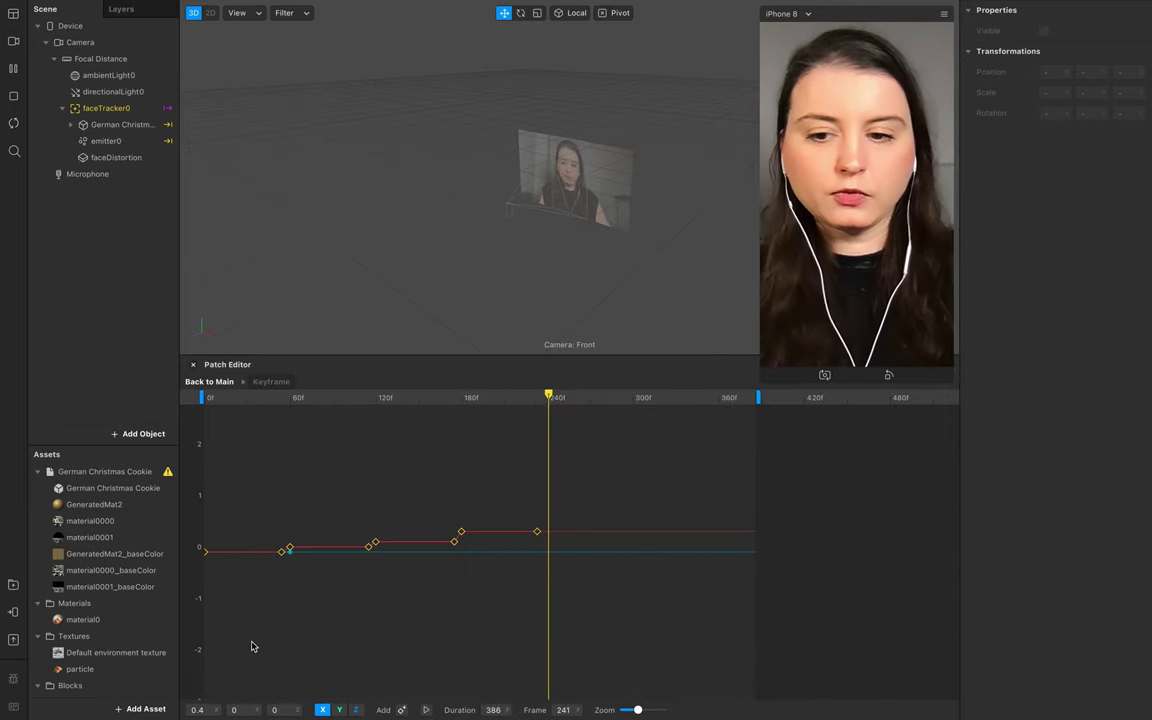
# - Add a keyframe at frame 241 and raise its X value to 0.7
pyautogui.click(198, 709)
pyautogui.press('BackSpace')
pyautogui.write('6')
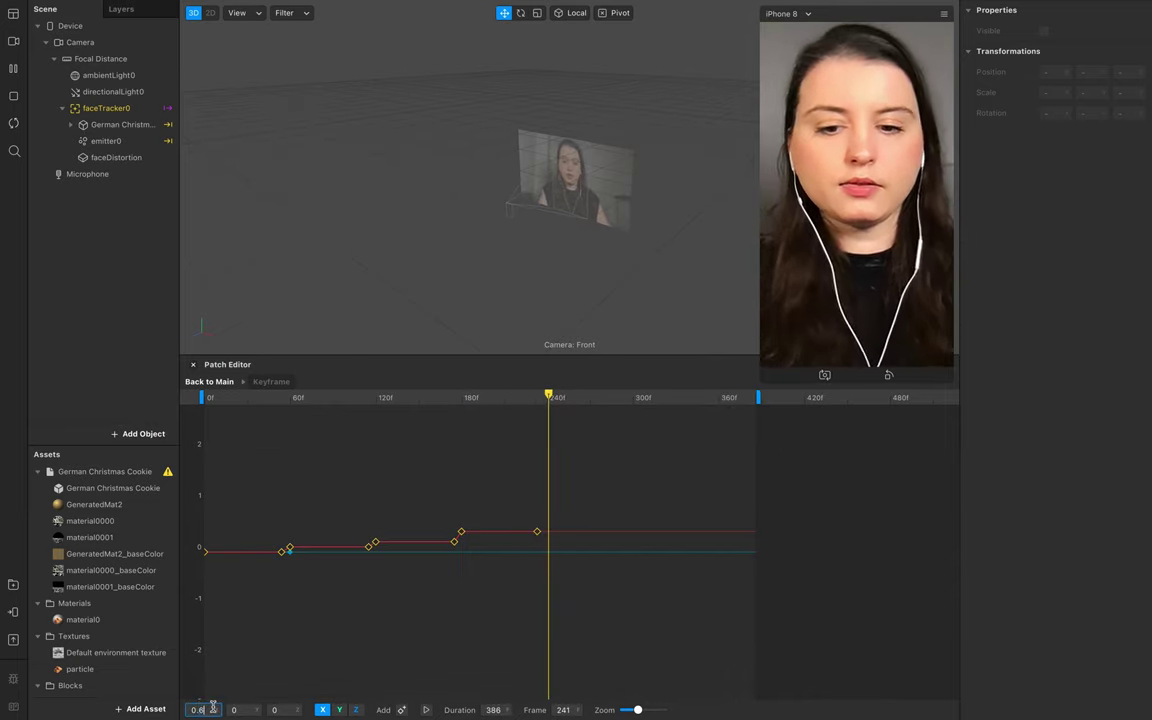
pyautogui.press('Return')
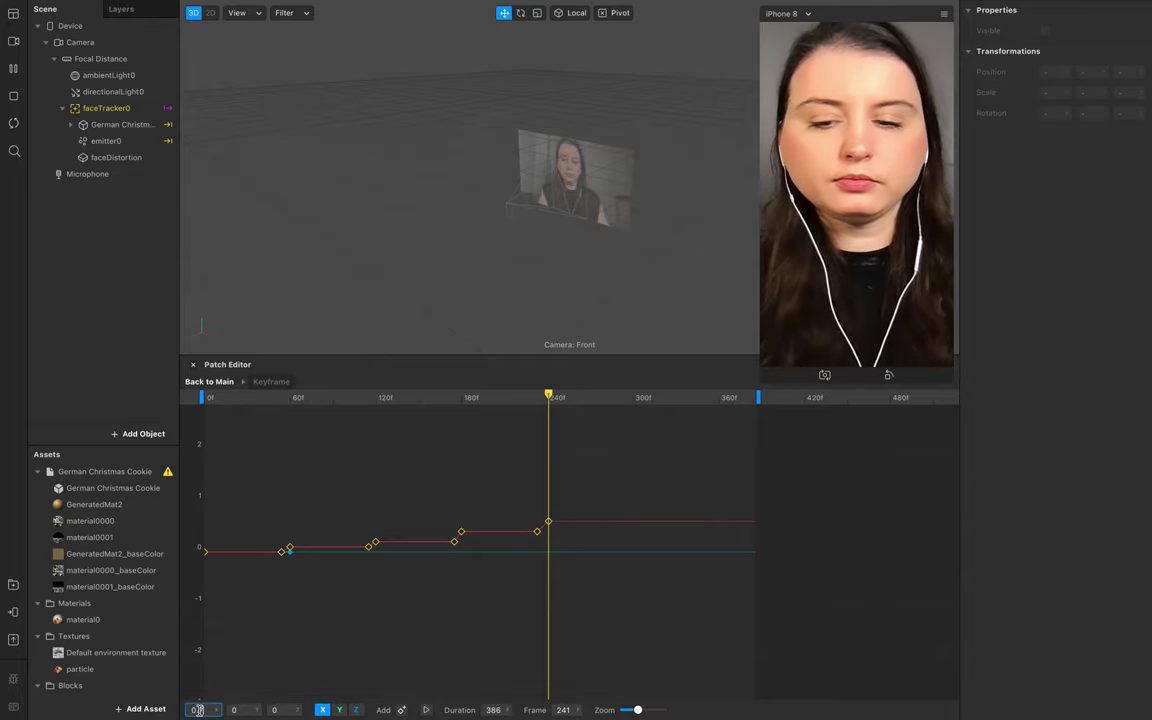
pyautogui.press('Up')
# - Add a keyframe at about frame 293 holding X at 0.7 and another at frame 301 with X set to 1
pyautogui.moveTo(548, 398); pyautogui.dragTo(622, 397)
pyautogui.click(398, 712)
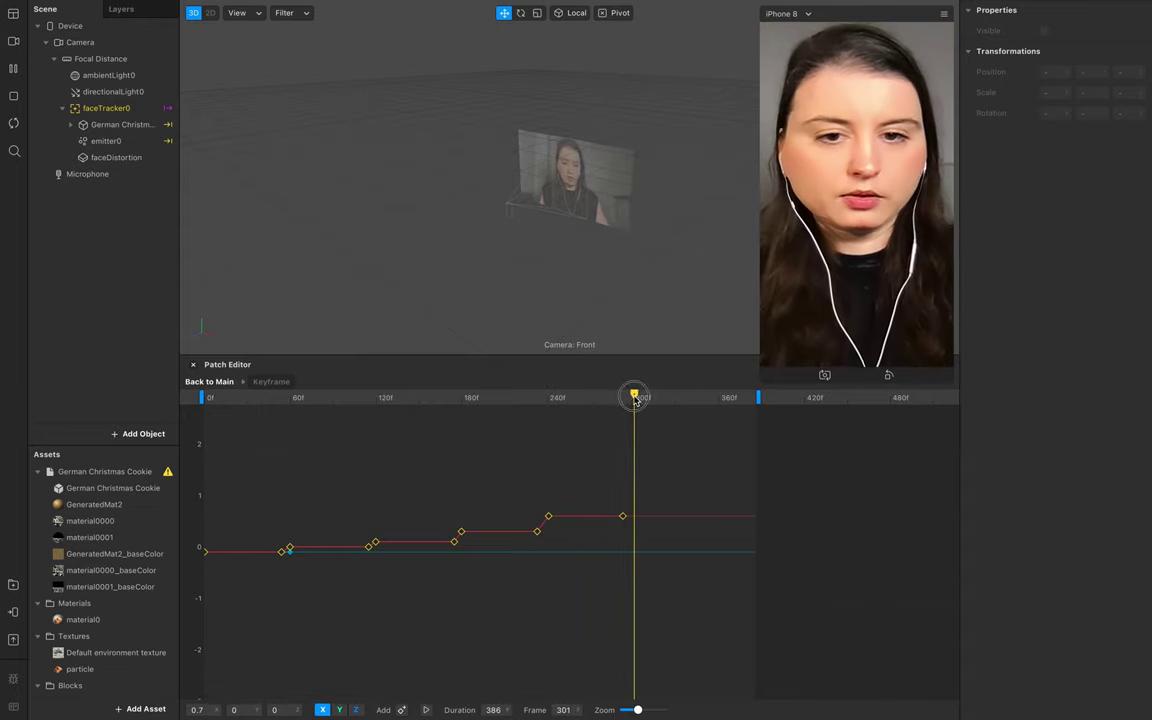
pyautogui.click(203, 710)
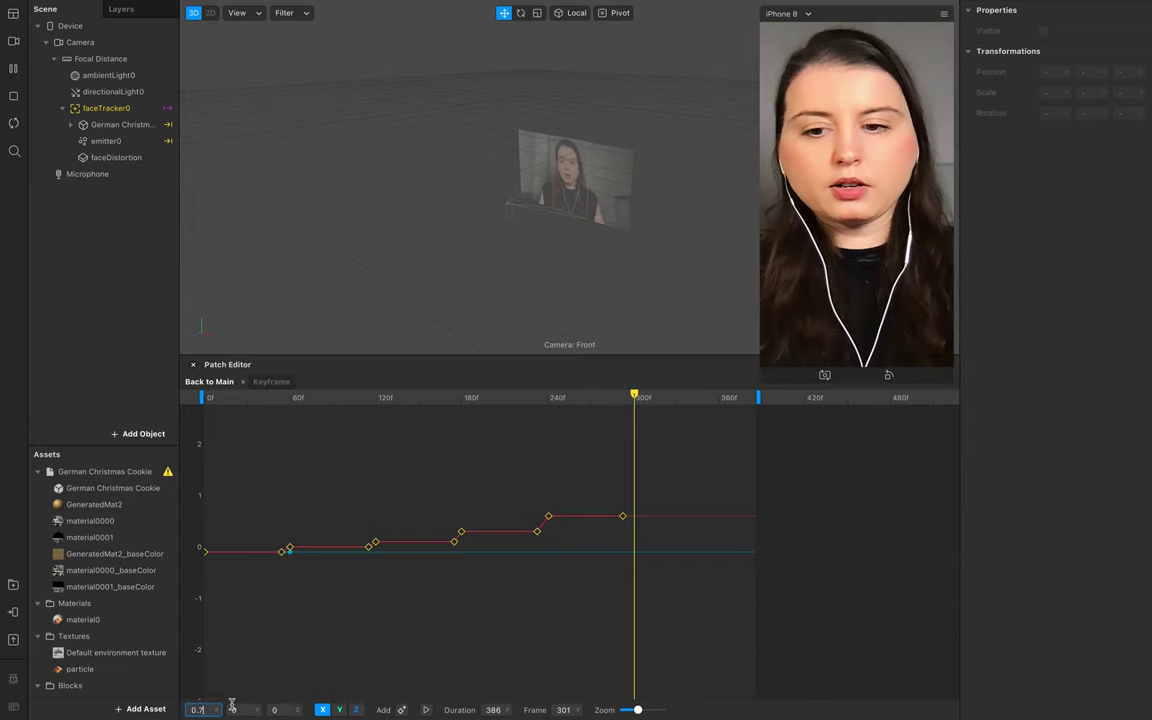
pyautogui.write('1')
pyautogui.press('Return')
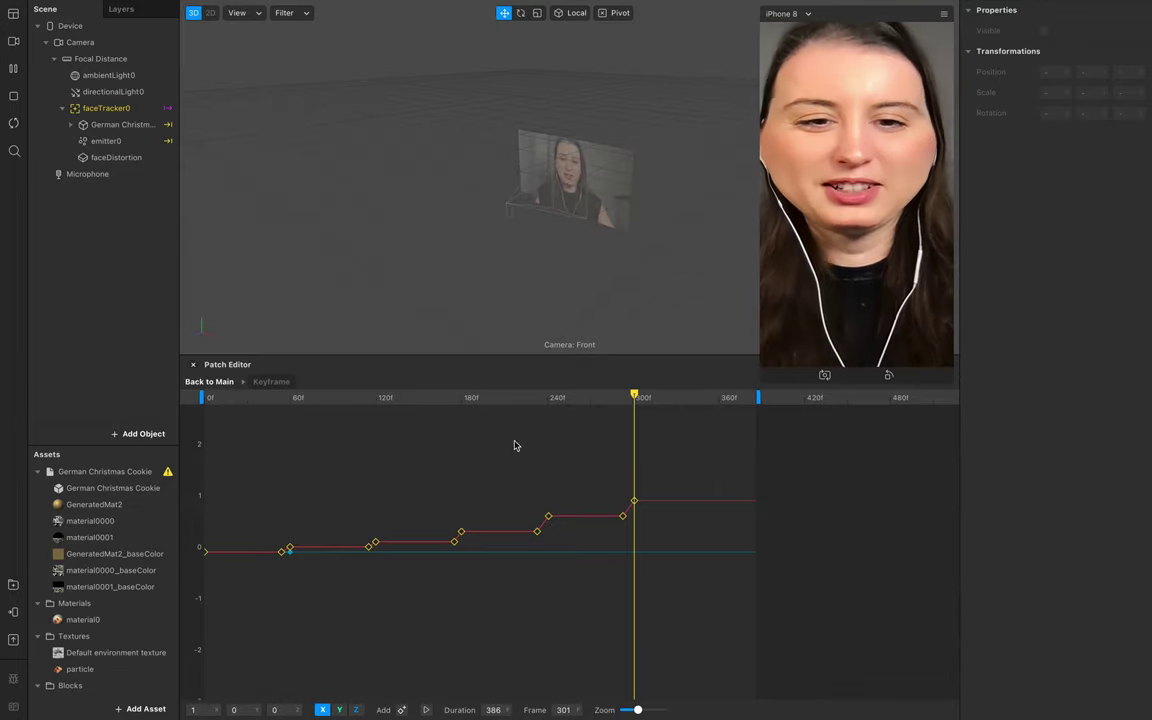
# - Shorten the keyframe animation to 330 frames, play it back and return to the main patch graph
pyautogui.moveTo(757, 402); pyautogui.dragTo(679, 404)
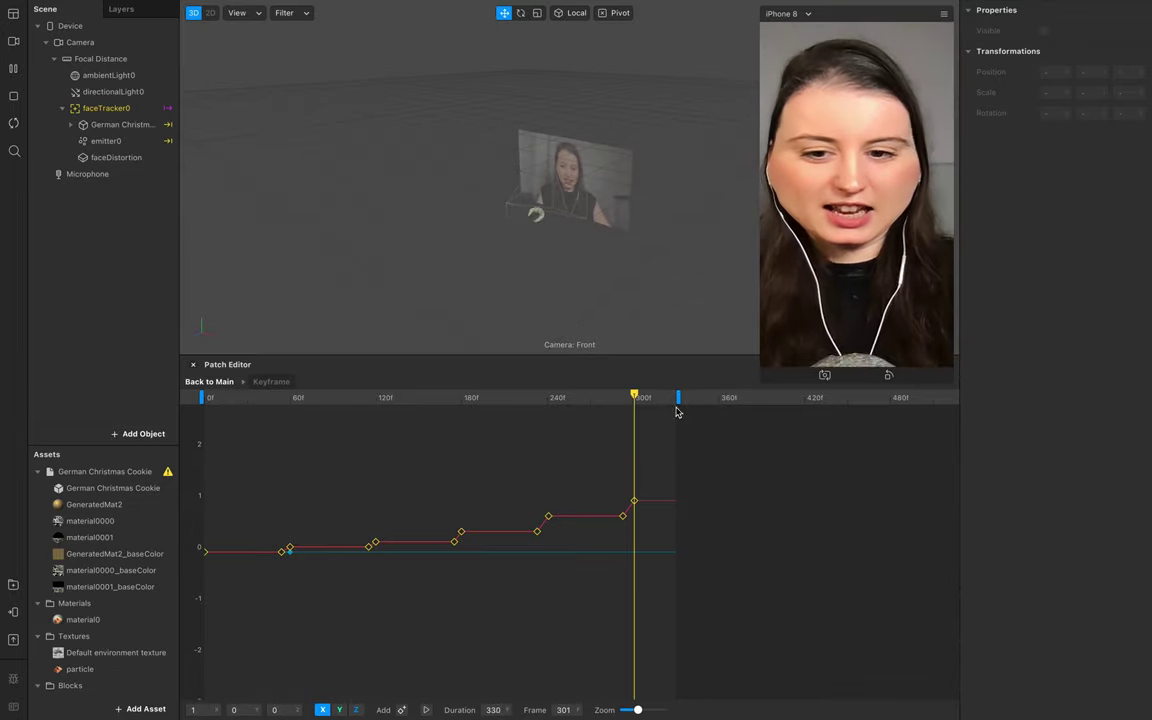
pyautogui.click(426, 710)
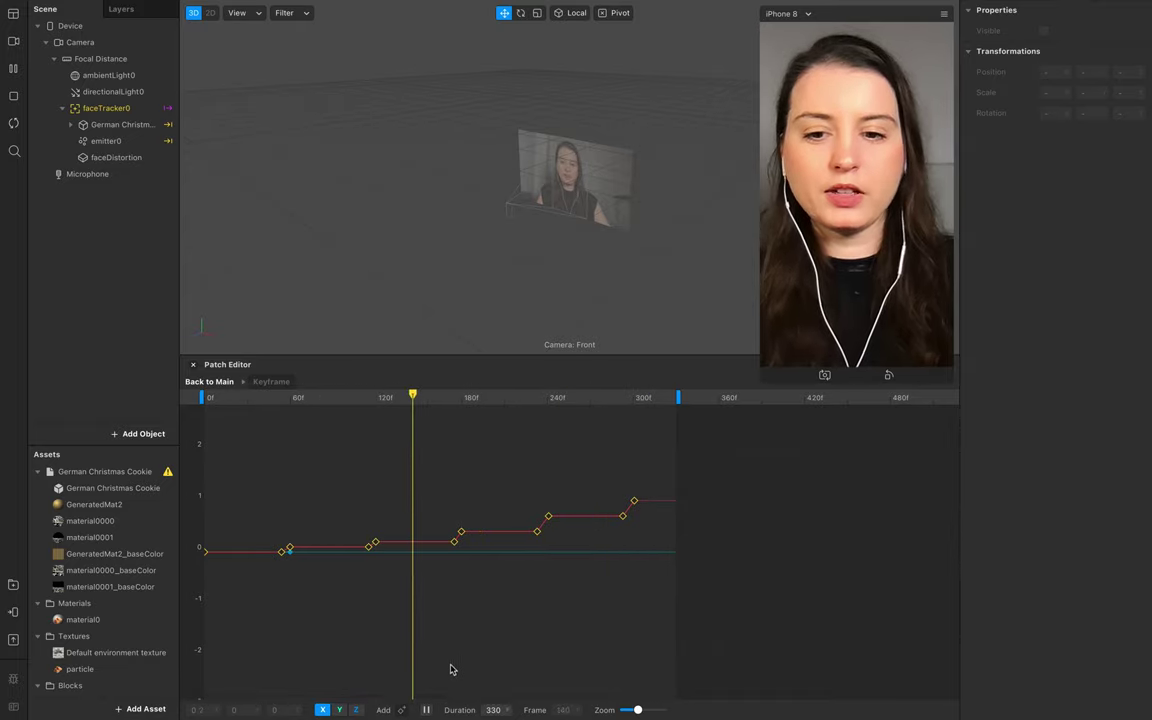
pyautogui.click(209, 381)
pyautogui.hscroll(-10, 662, 540)
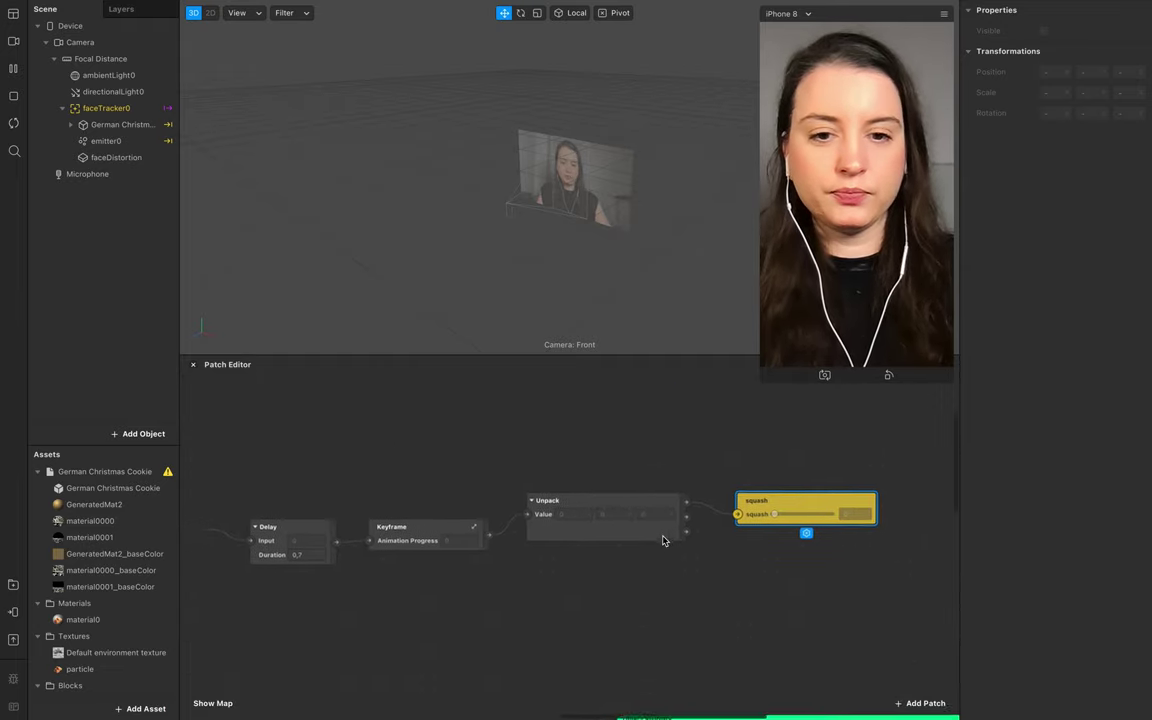
# - Connect the Animation patch's Progress output directly to the Keyframe patch's Animation Progress input and delete the Delay patch
pyautogui.scroll(3, 662, 540)
pyautogui.hscroll(2, 662, 540)
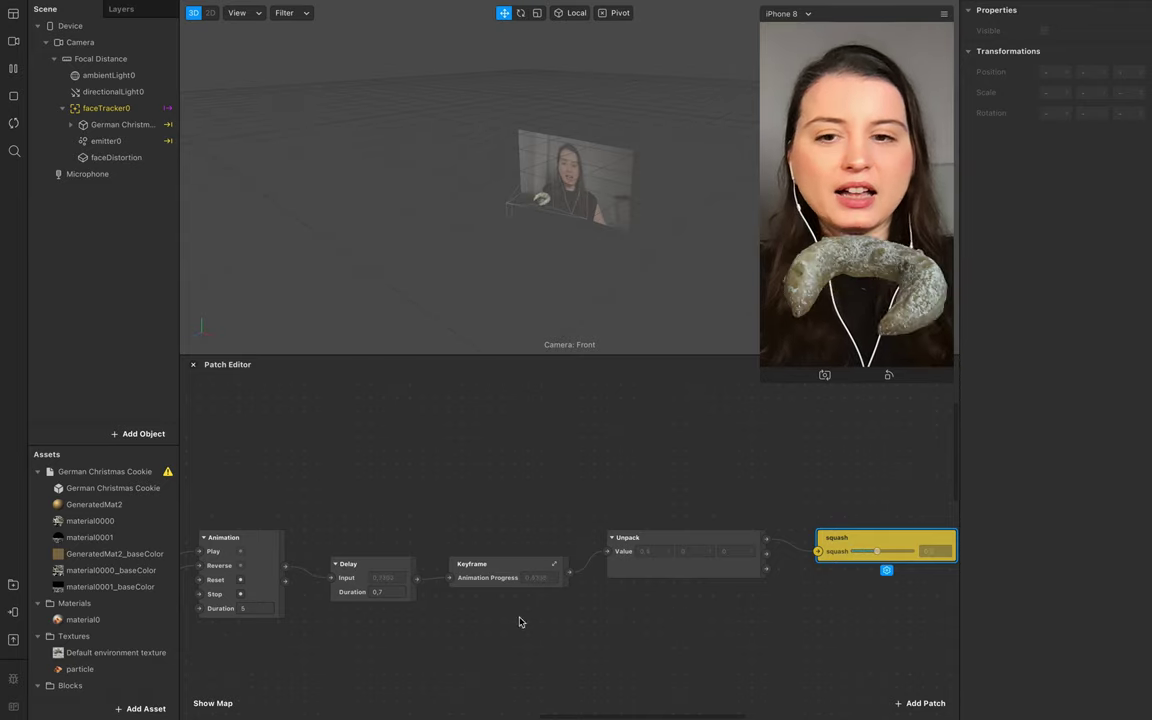
pyautogui.click(394, 595)
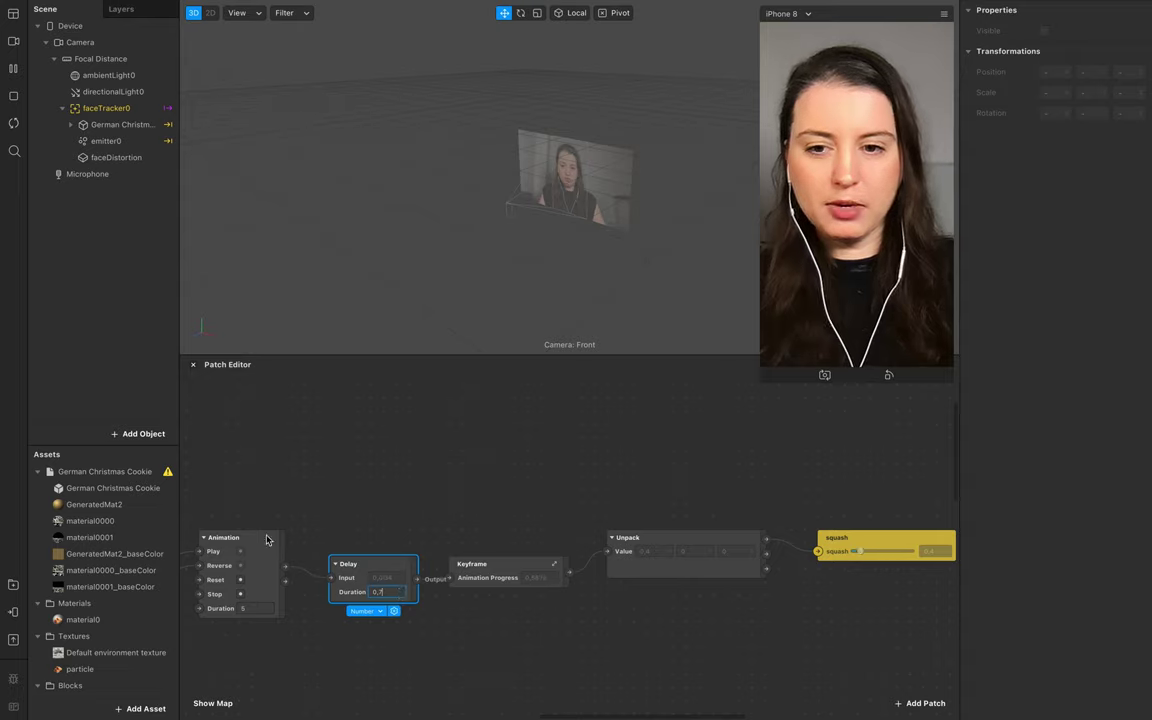
pyautogui.moveTo(285, 567); pyautogui.dragTo(452, 579)
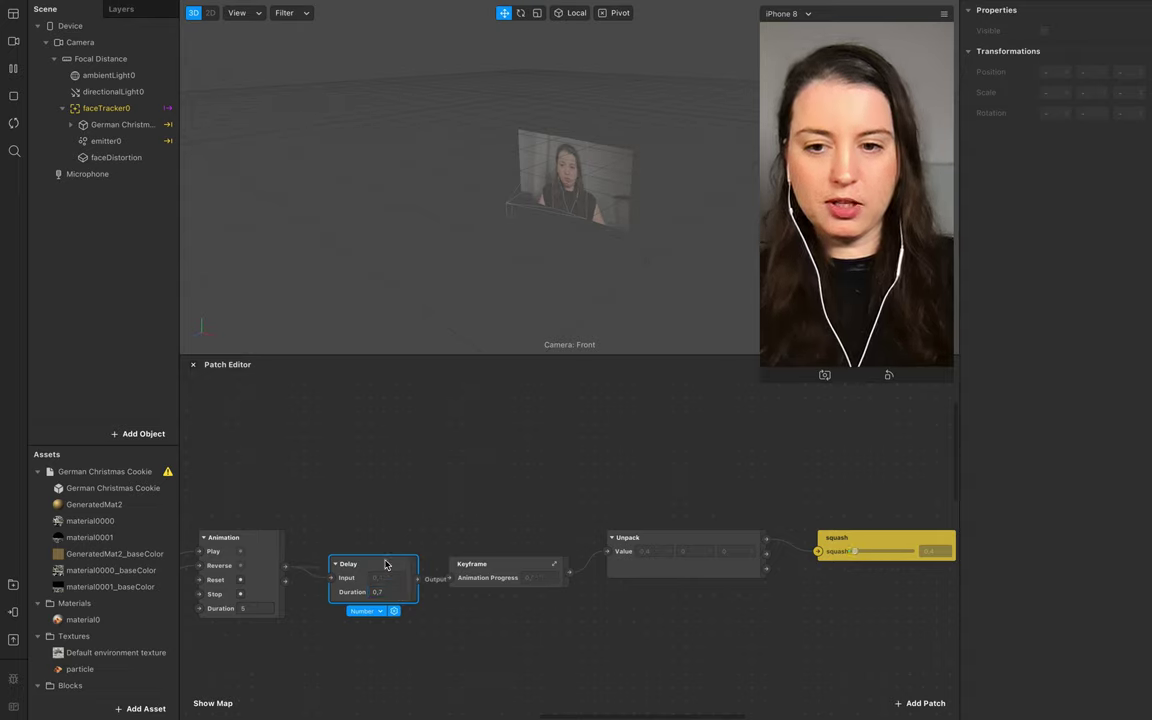
pyautogui.press('BackSpace')
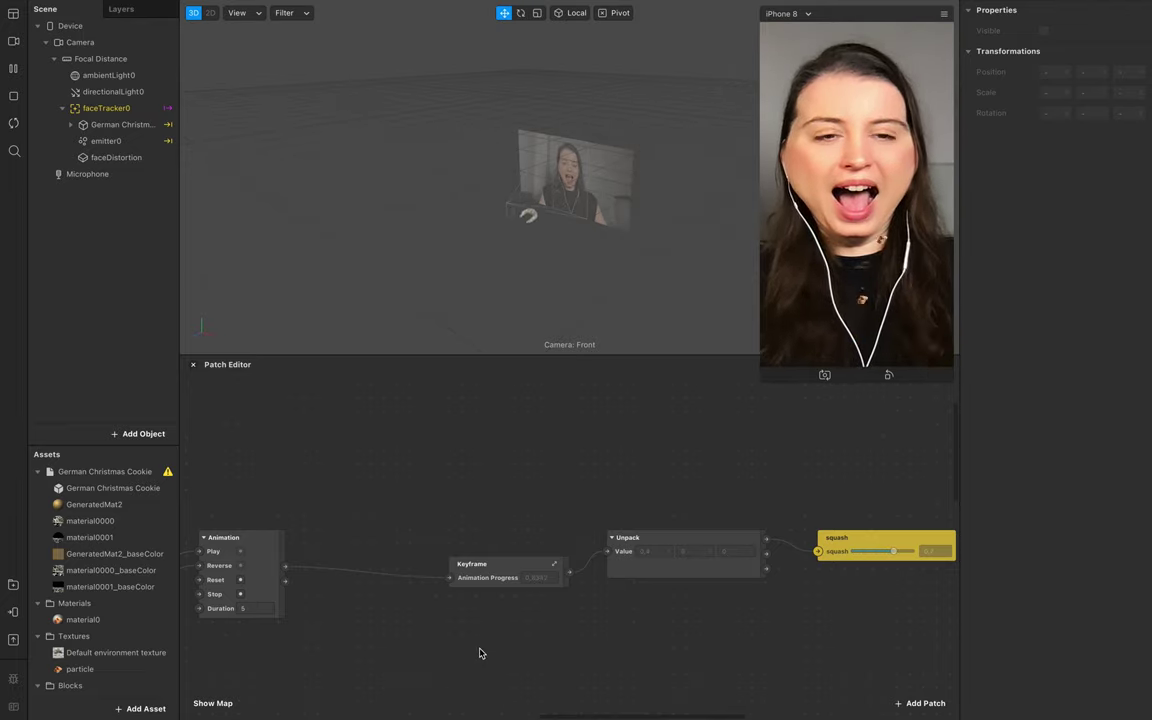
# - Open the Animation patch's Duration for editing and review the Switch and Pulse patches that feed it
pyautogui.click(261, 601)
pyautogui.click(276, 611)
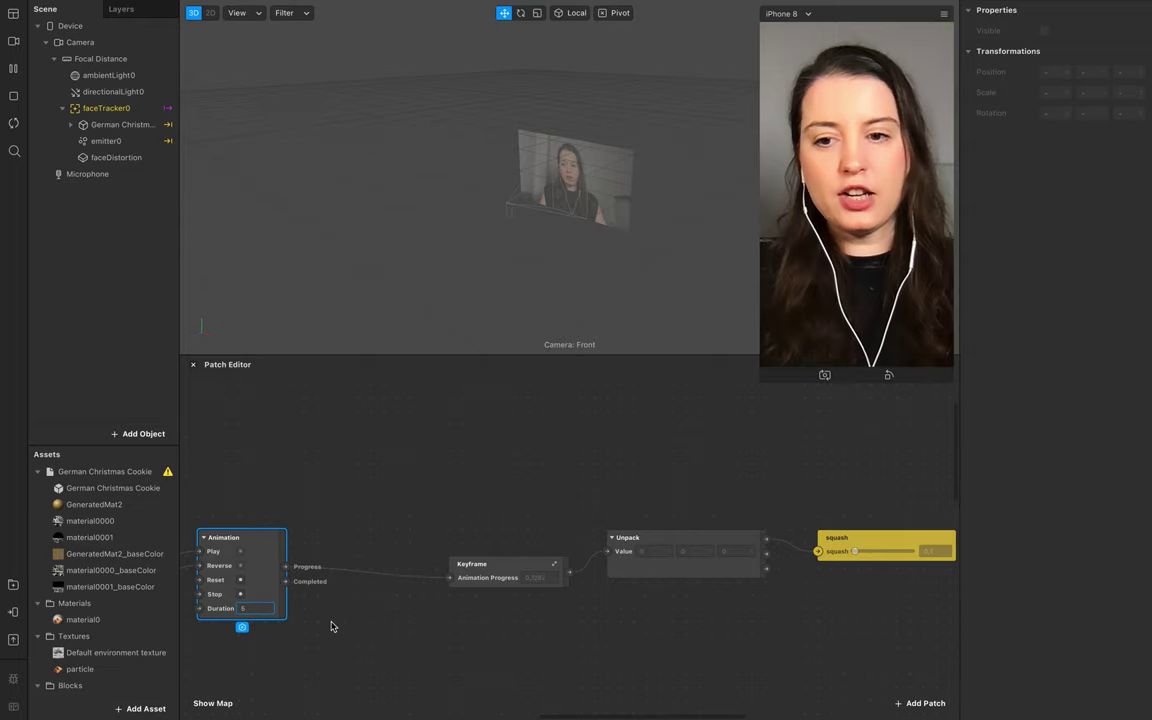
pyautogui.hscroll(-5, 332, 626)
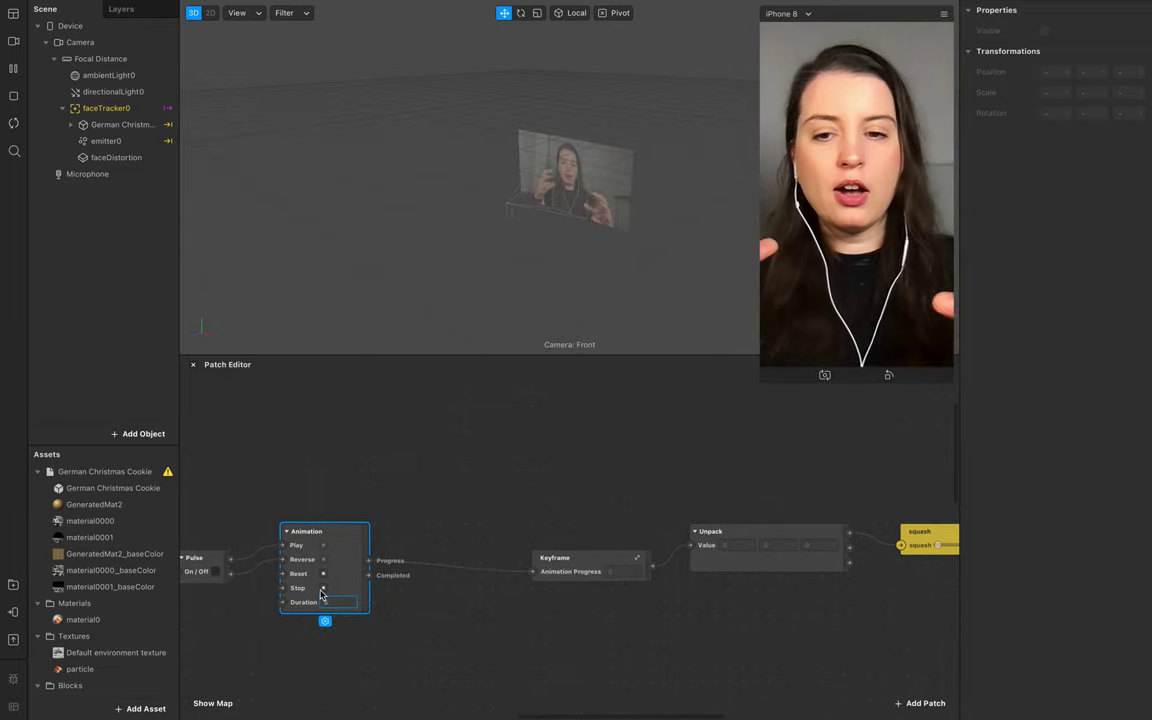
pyautogui.click(322, 598)
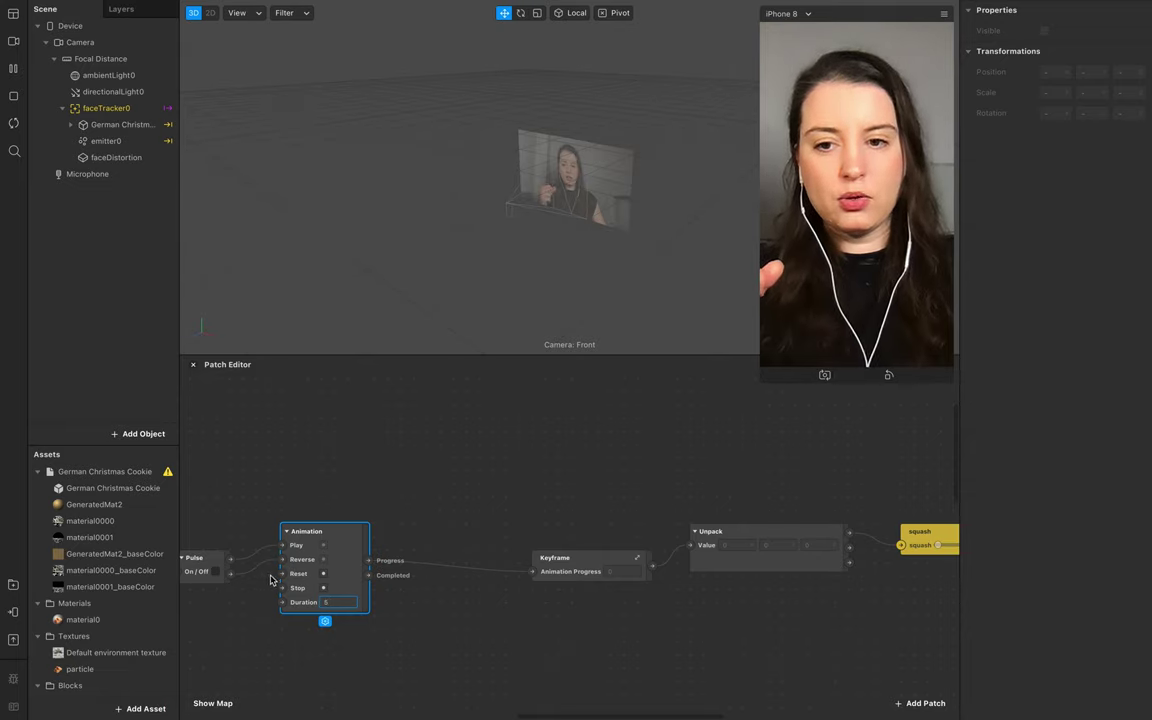
pyautogui.hscroll(-10, 245, 586)
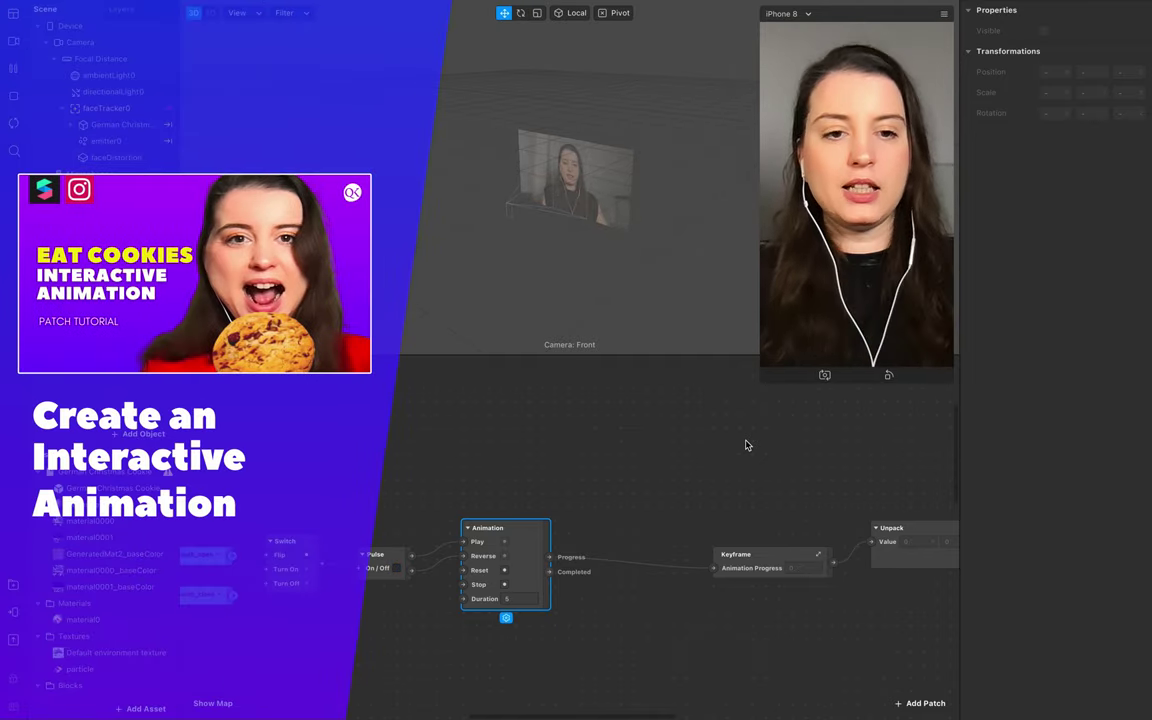
# - Move the Keyframe, Unpack and squash patches together closer to the Animation patch
pyautogui.hscroll(5, 810, 505)
pyautogui.hscroll(3, 870, 560)
pyautogui.moveTo(869, 555); pyautogui.dragTo(357, 483)
pyautogui.moveTo(467, 552); pyautogui.dragTo(362, 539)
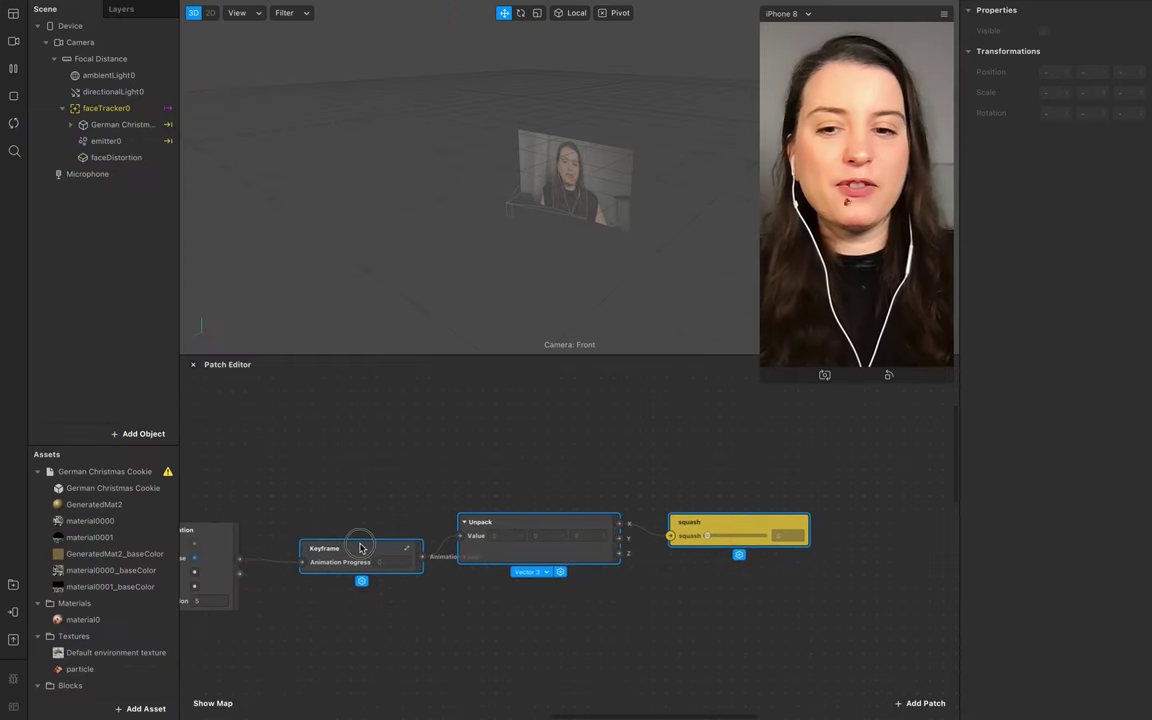
pyautogui.click(404, 630)
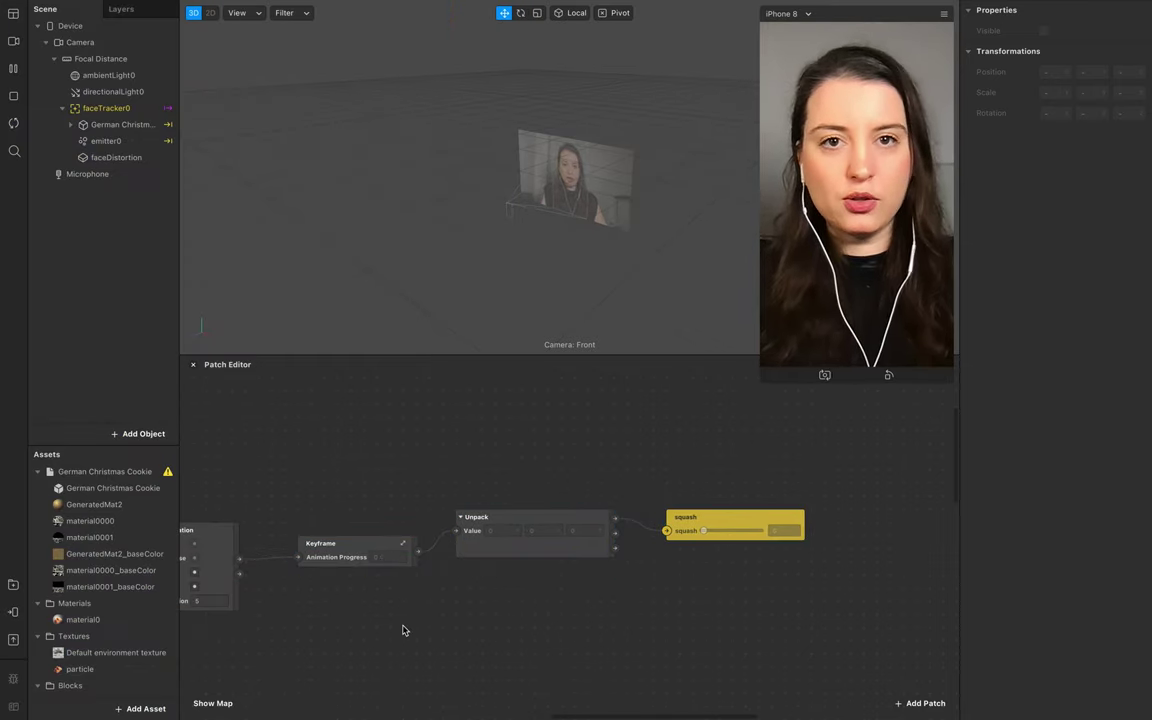
# - Open the Keyframe patch's curve editor to review the stepped squash keyframes, and return to the main patch graph
pyautogui.click(403, 545)
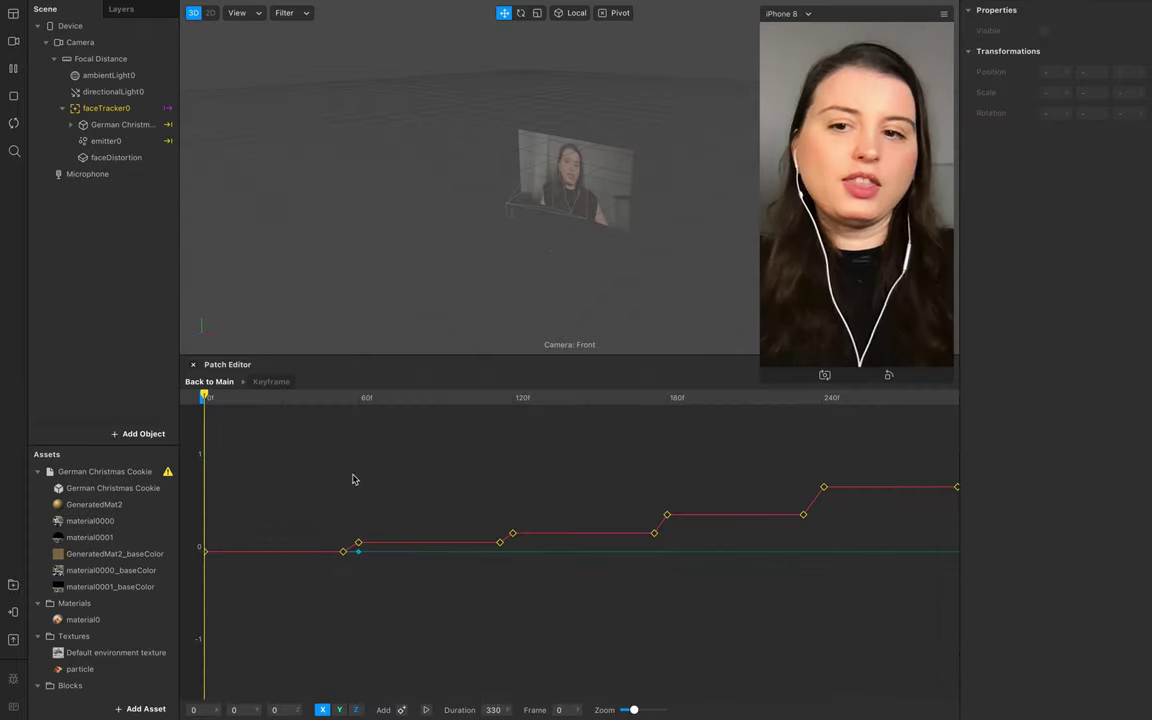
pyautogui.click(214, 382)
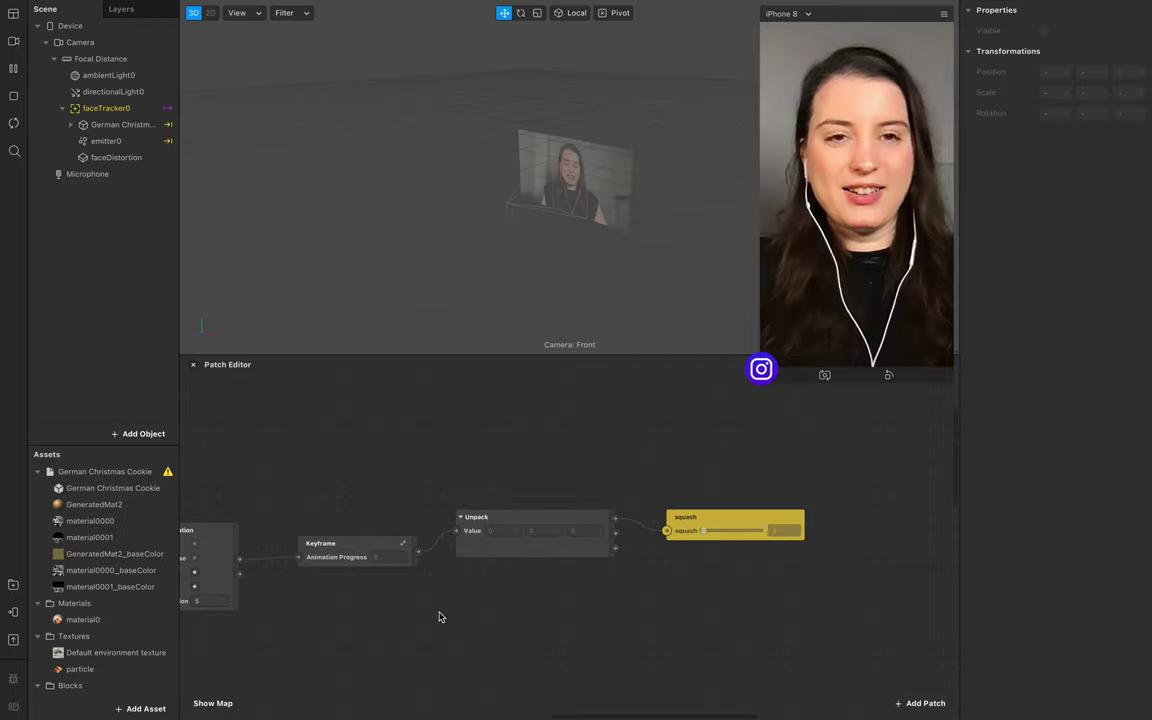